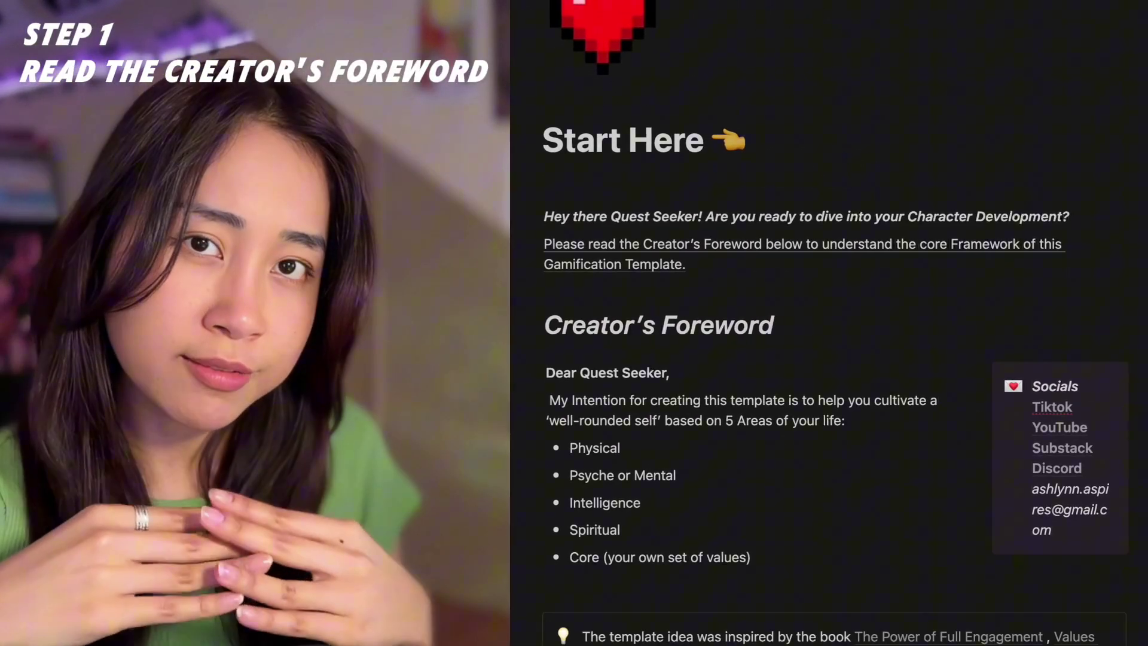
scroll(825, 323, down, 2)
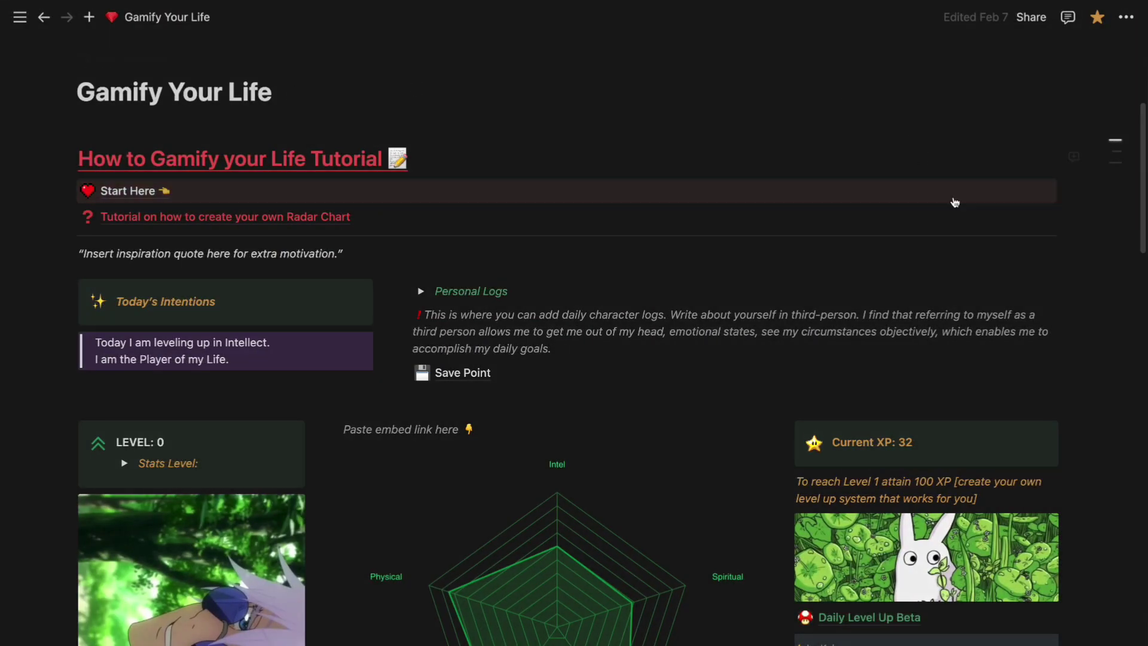
Open the Daily Level Up Beta page and show every stat in the All Stats table.
scroll(909, 349, down, 3)
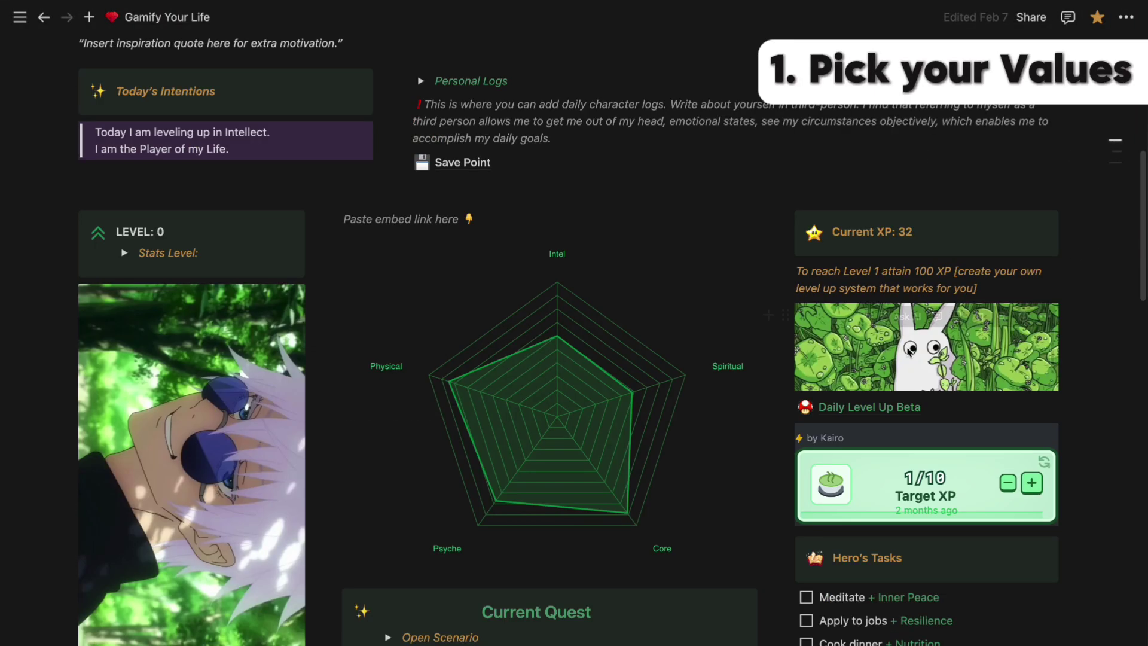
click(862, 407)
scroll(777, 359, down, 2)
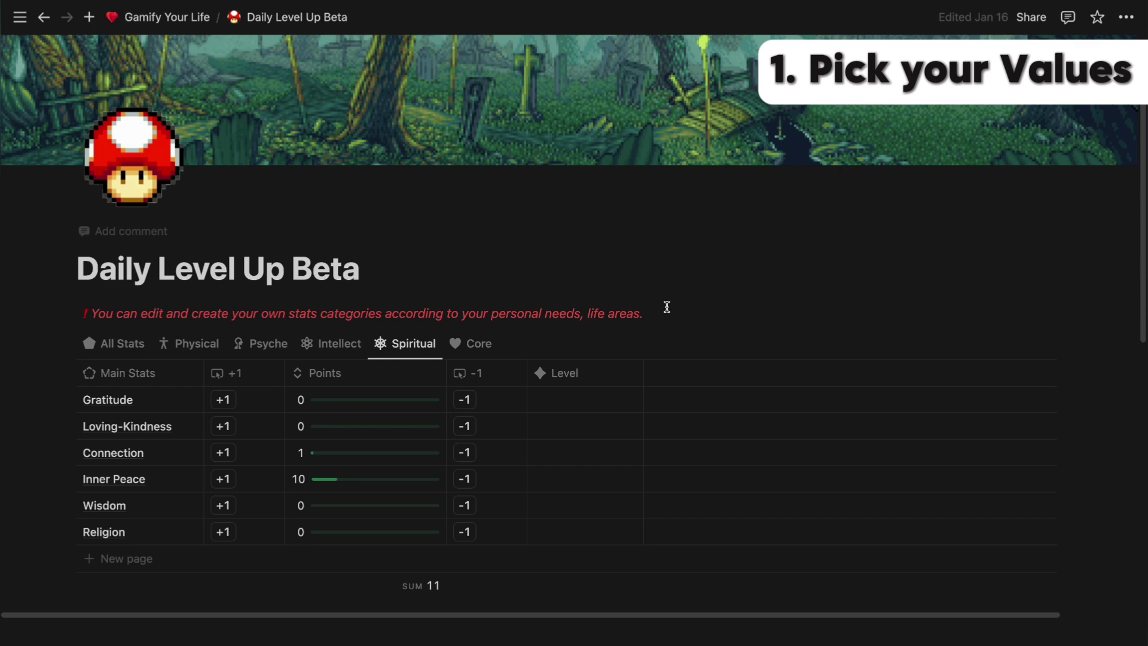
click(120, 335)
scroll(407, 256, down, 6)
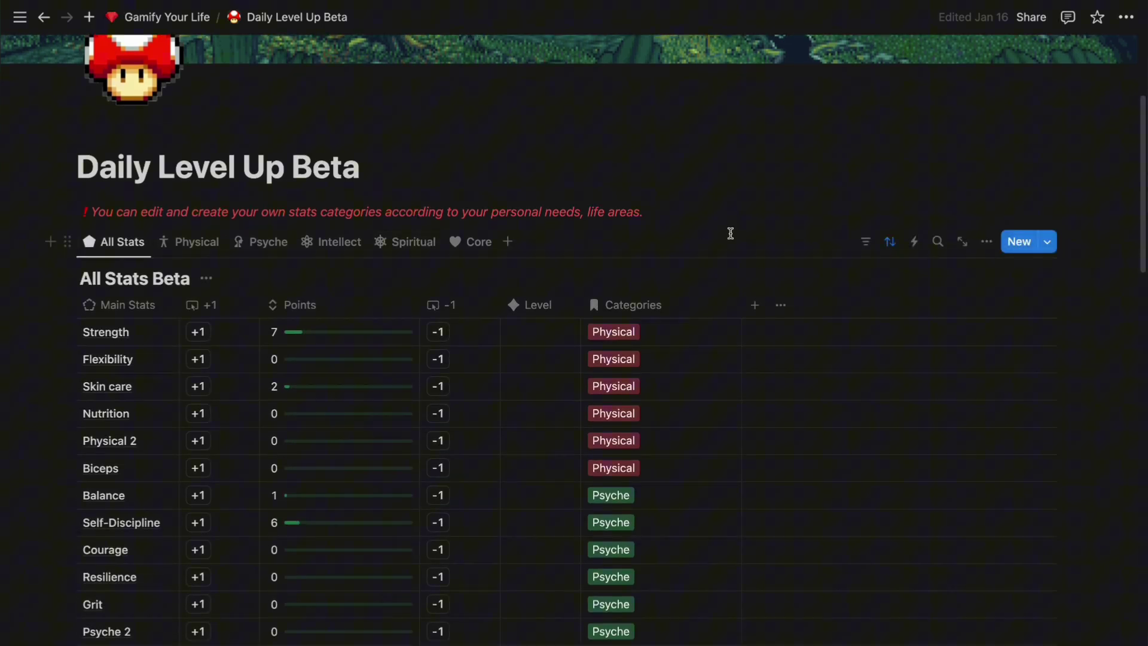
scroll(570, 399, up, 2)
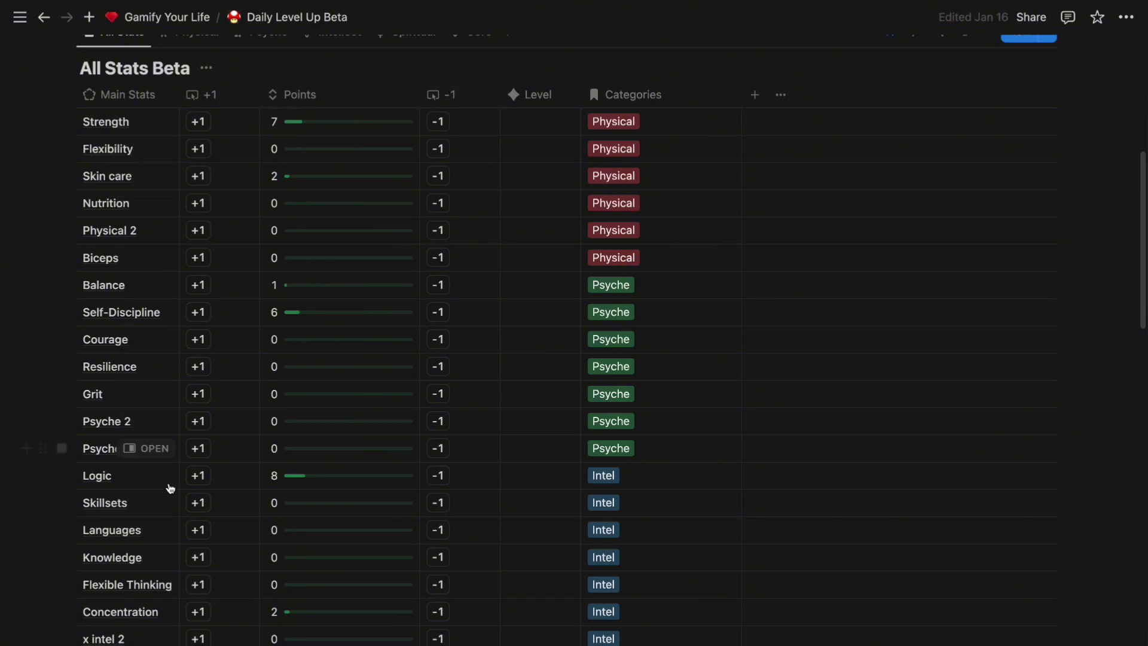
scroll(205, 129, up, 2)
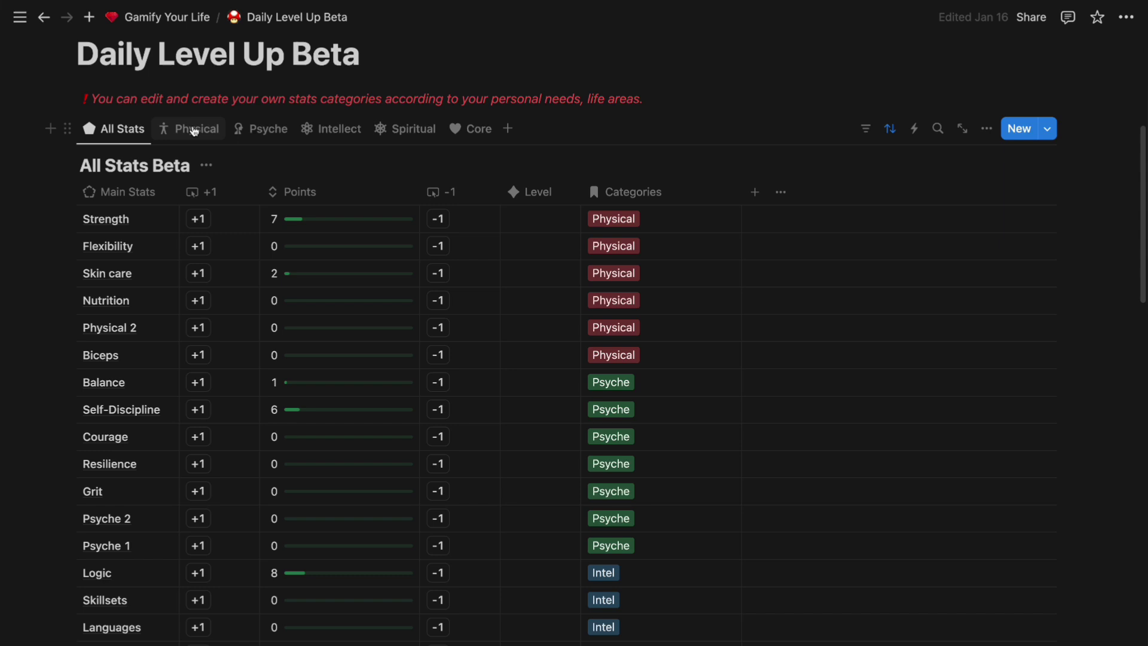
Flip through the Physical, Psyche, Intellect and Spiritual stat views.
click(194, 130)
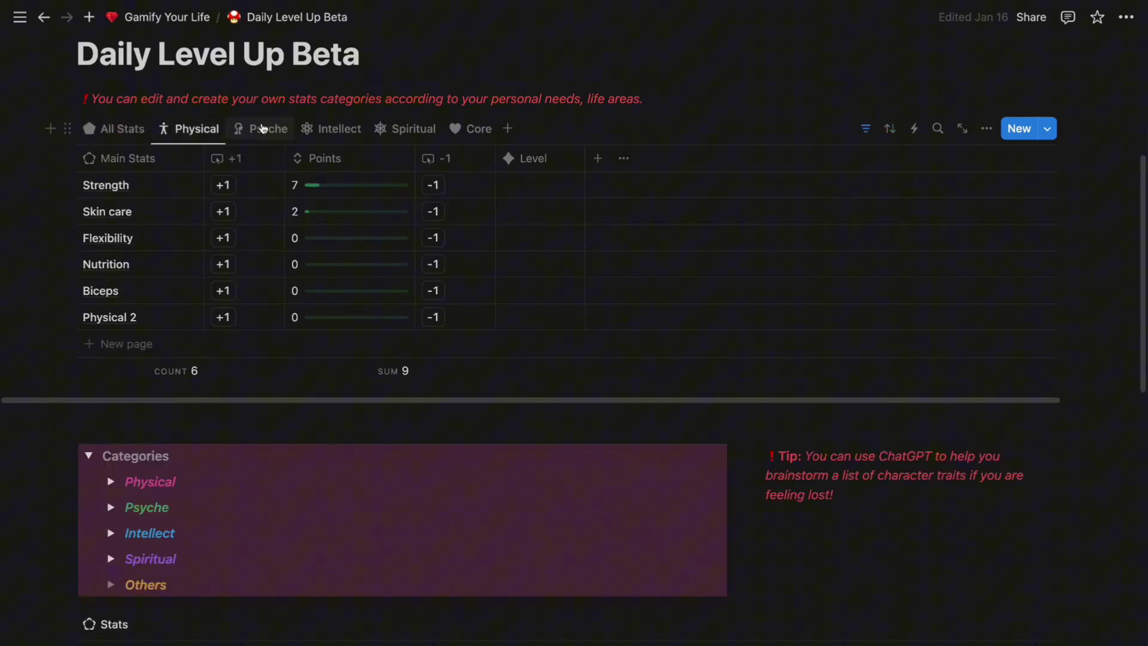
click(262, 129)
click(330, 129)
click(412, 128)
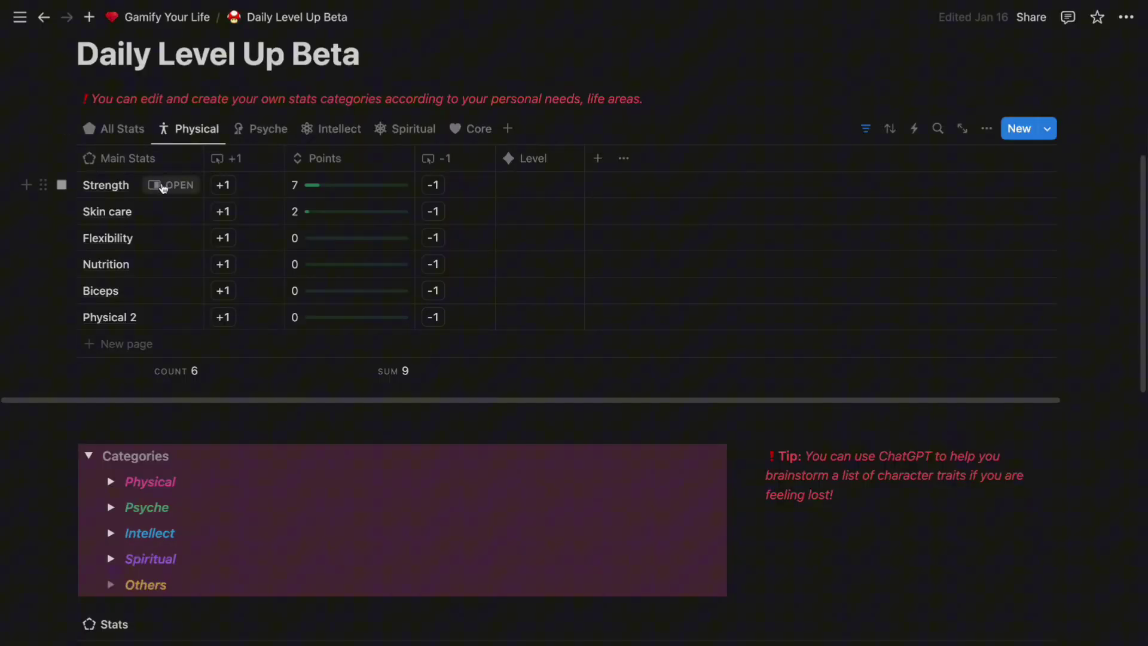
mouse_move(157, 214)
Open the Strength stat in a side panel, then highlight and deselect the ChatGPT tip paragraph.
scroll(225, 185, up, 1)
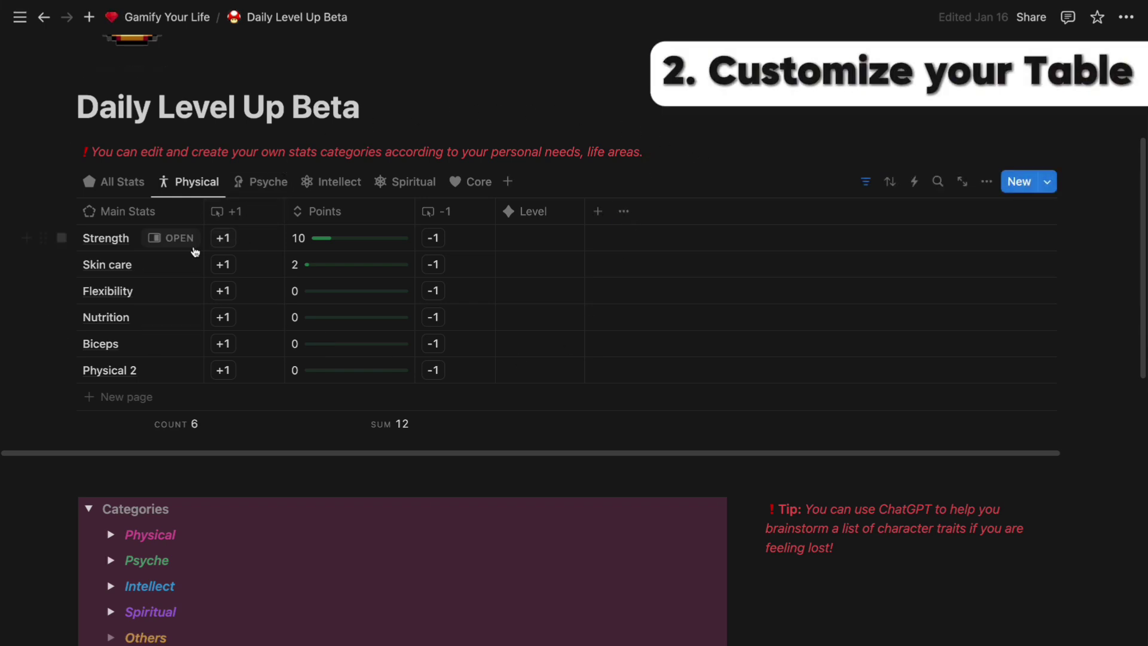
click(172, 238)
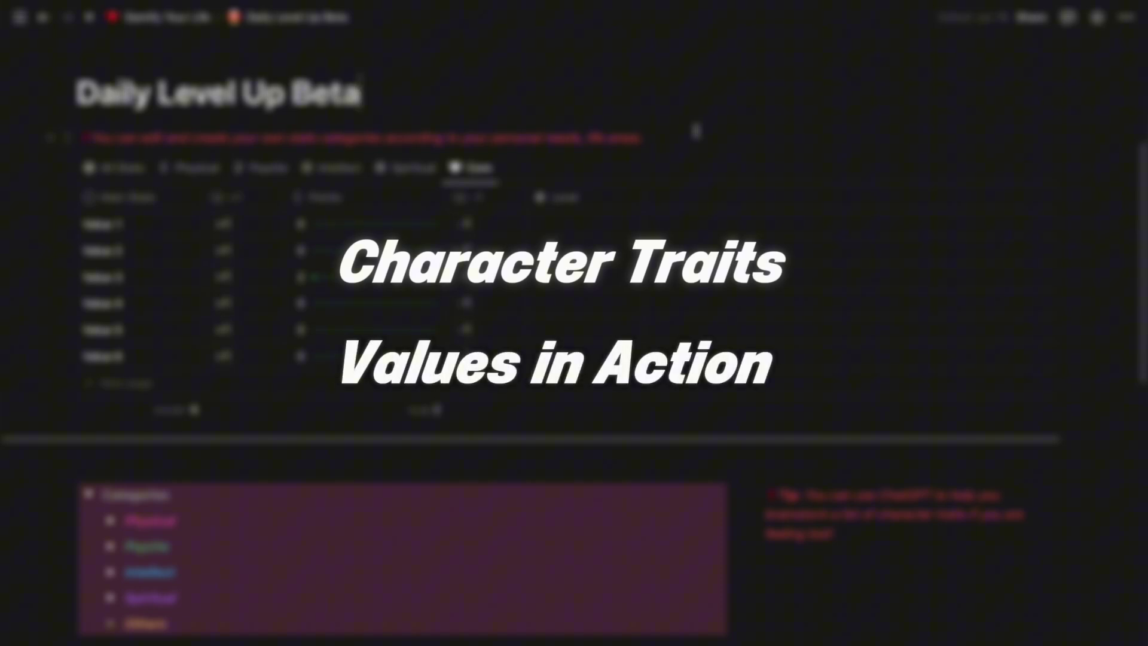
scroll(809, 387, down, 1)
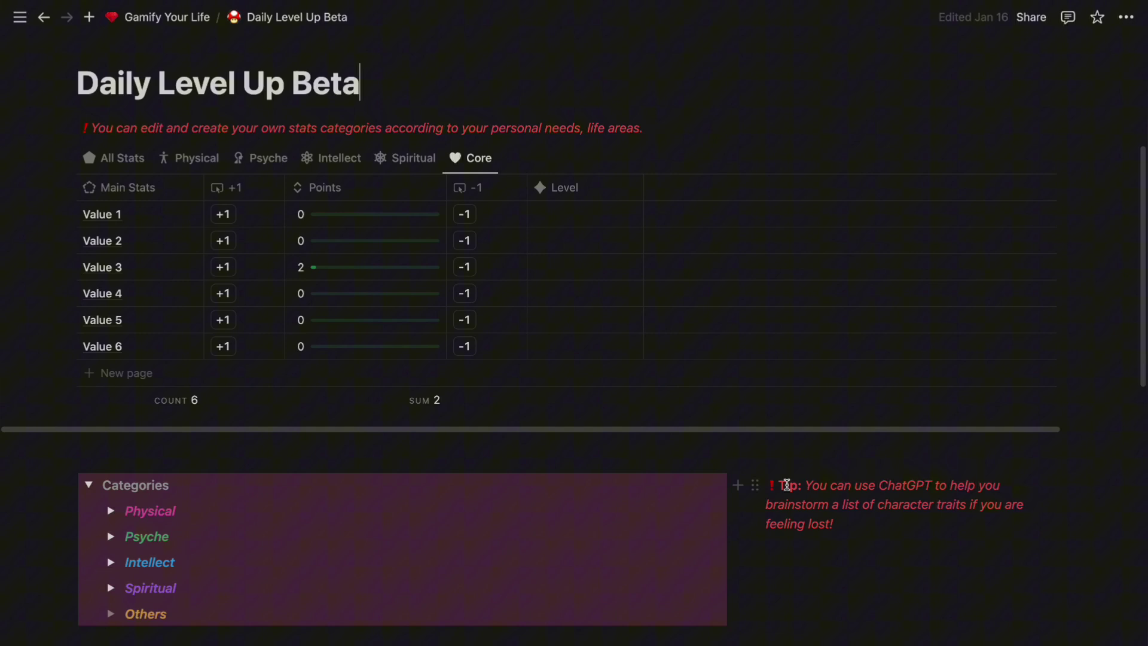
drag(780, 485, 1019, 517)
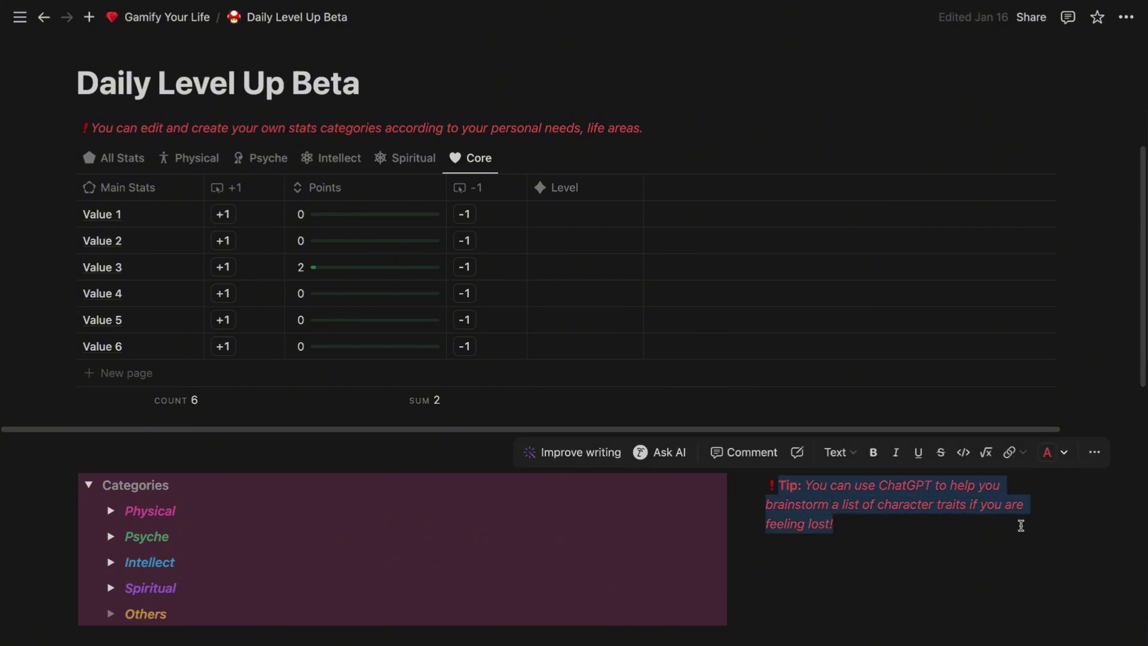
click(769, 502)
scroll(179, 239, up, 3)
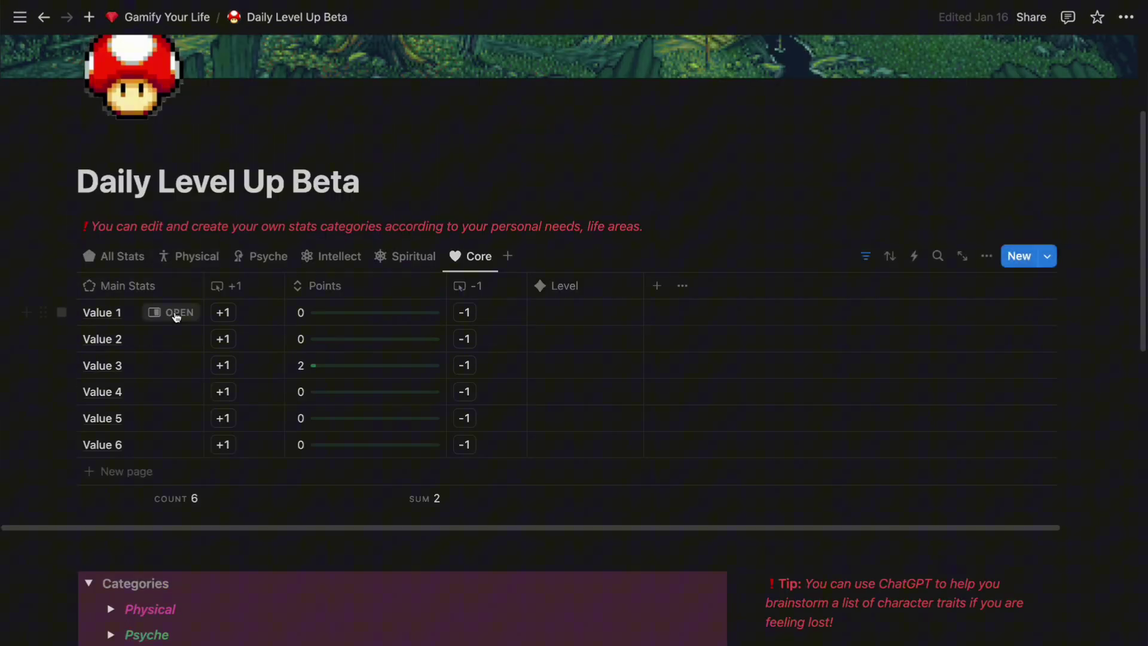
Rename the Core placeholders Value 1–4 to Creativity, Love, Charisma and a fourth name.
click(176, 315)
drag(644, 113, 557, 126)
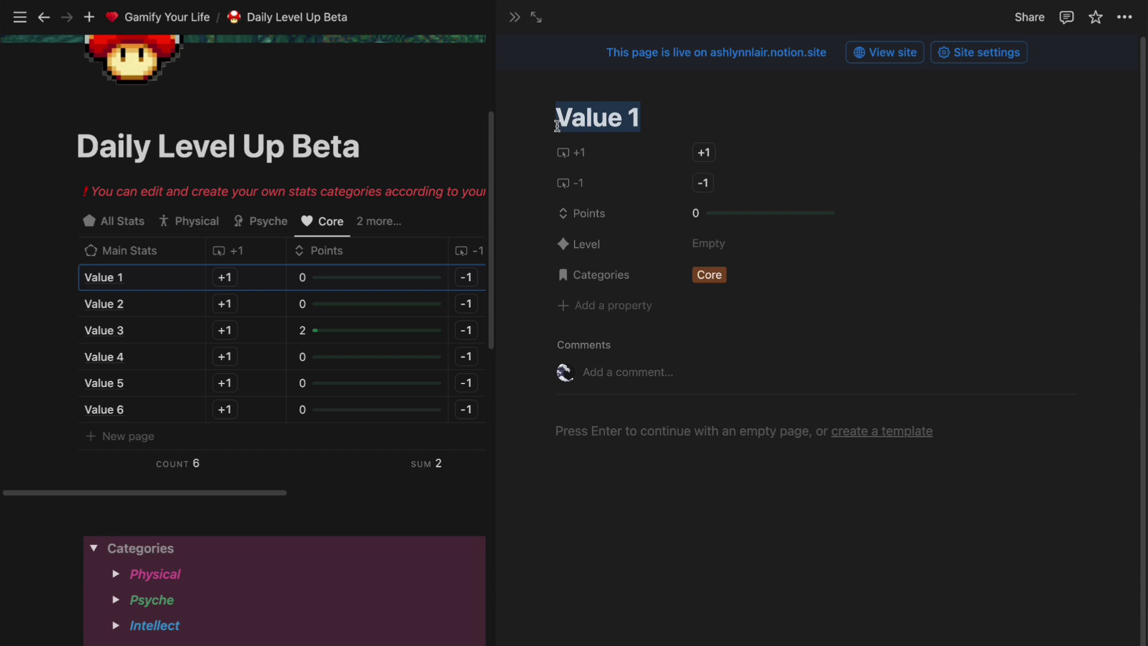
text(Creativity)
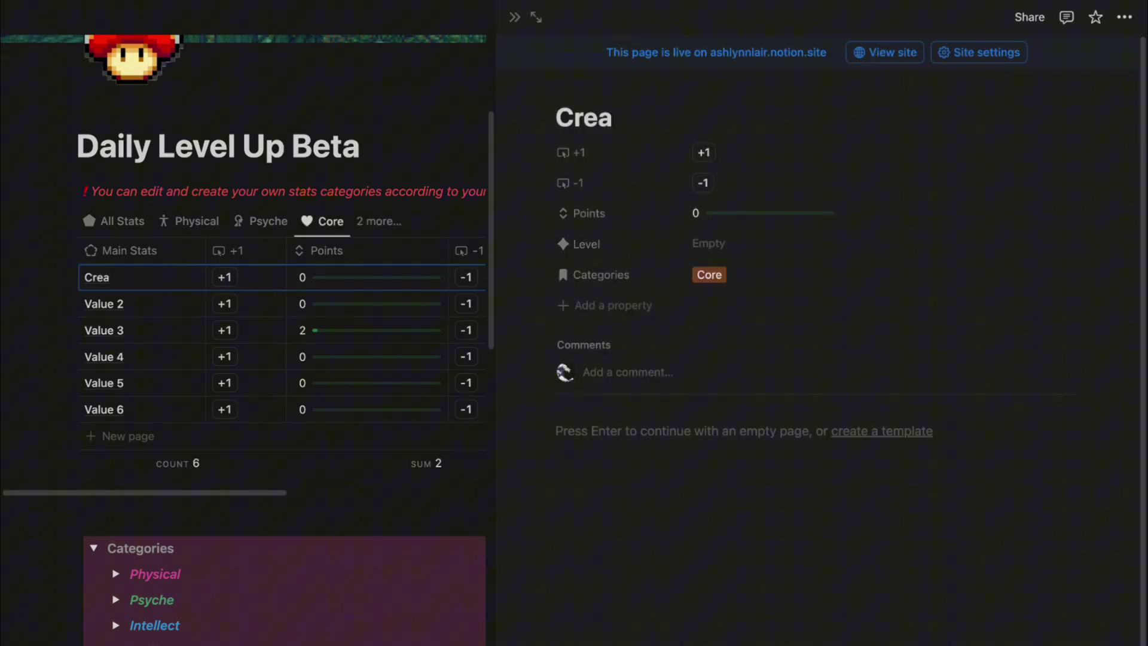
text(Love)
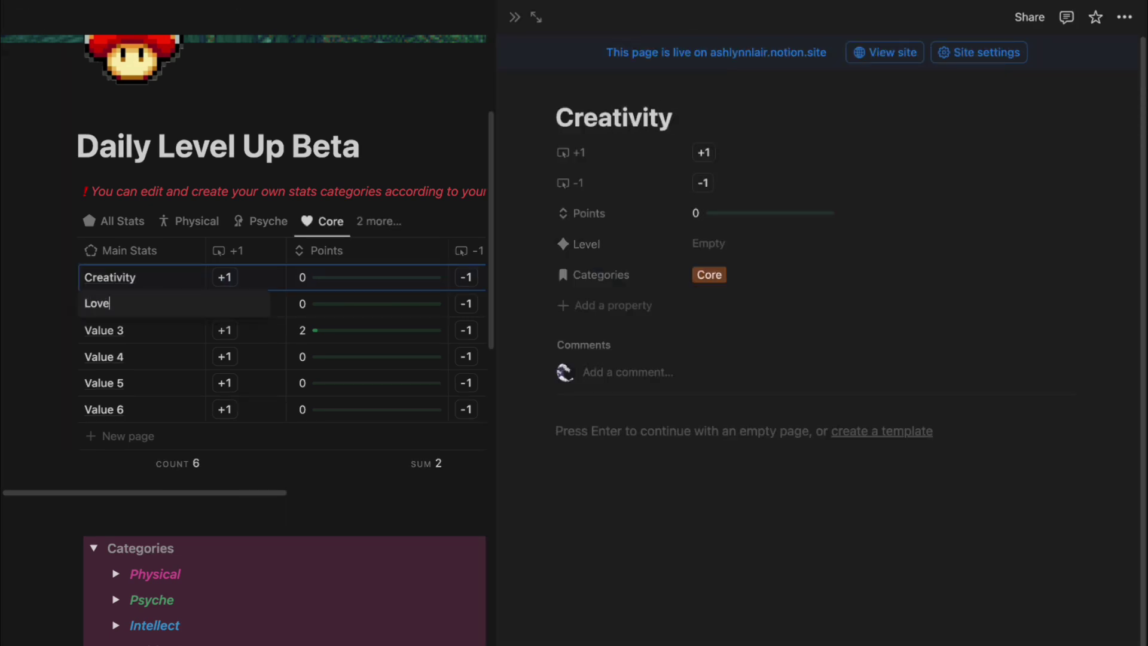
click(146, 333)
text(Charisma)
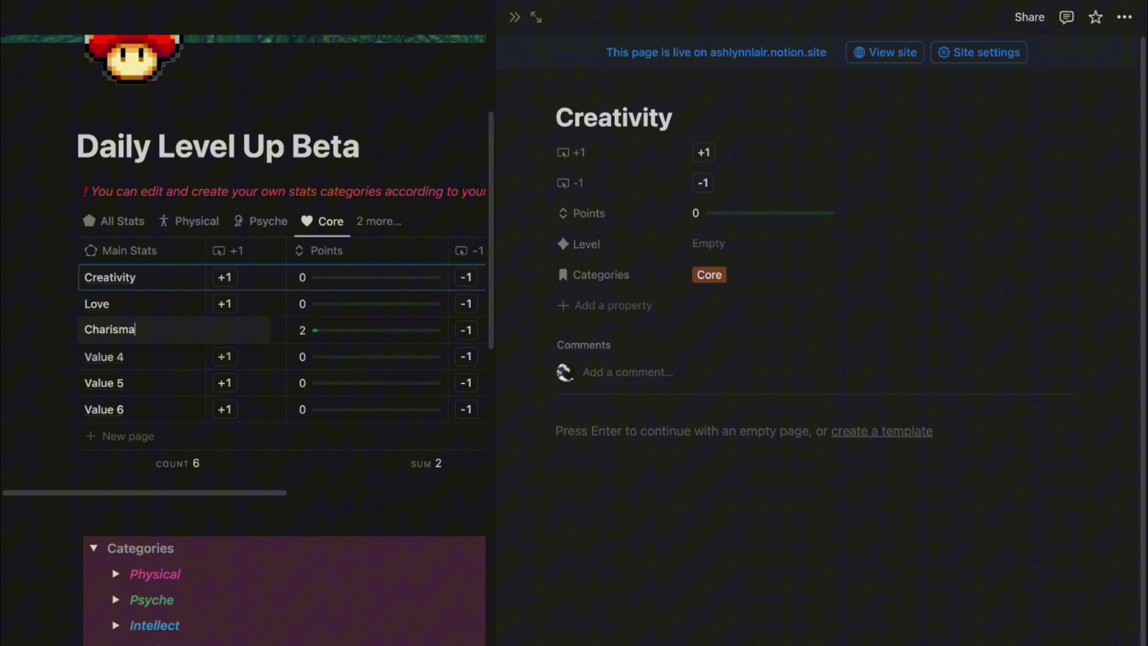
click(116, 356)
text(A)
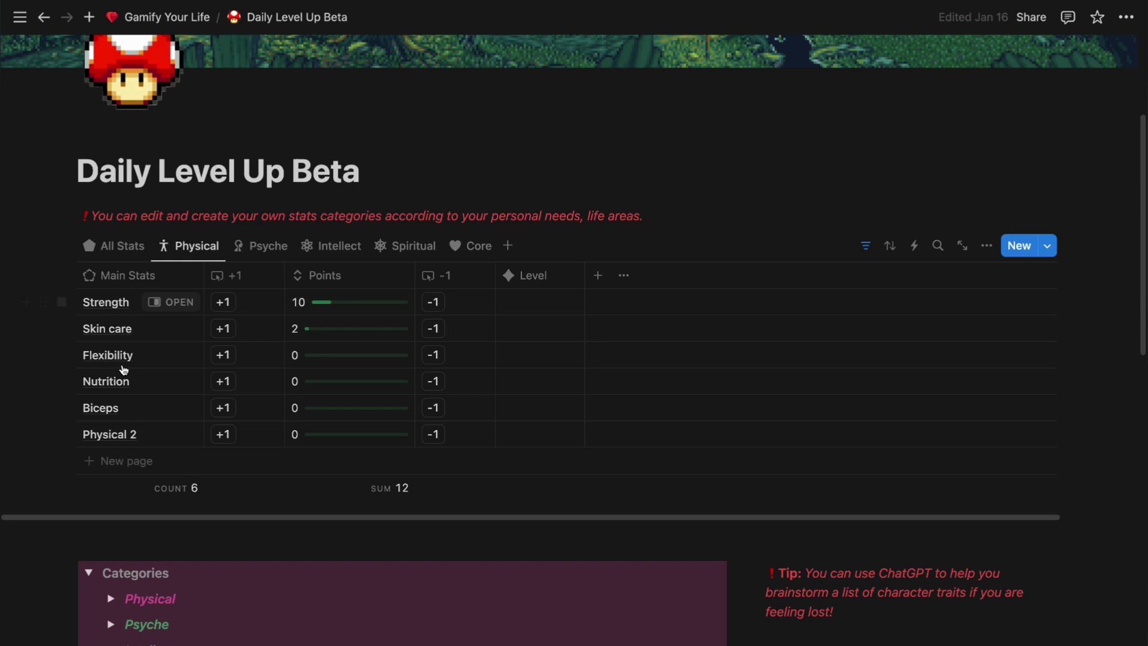
Add a new Core stat row starting with 'Via', then check the Psyche and Intellect views.
click(464, 256)
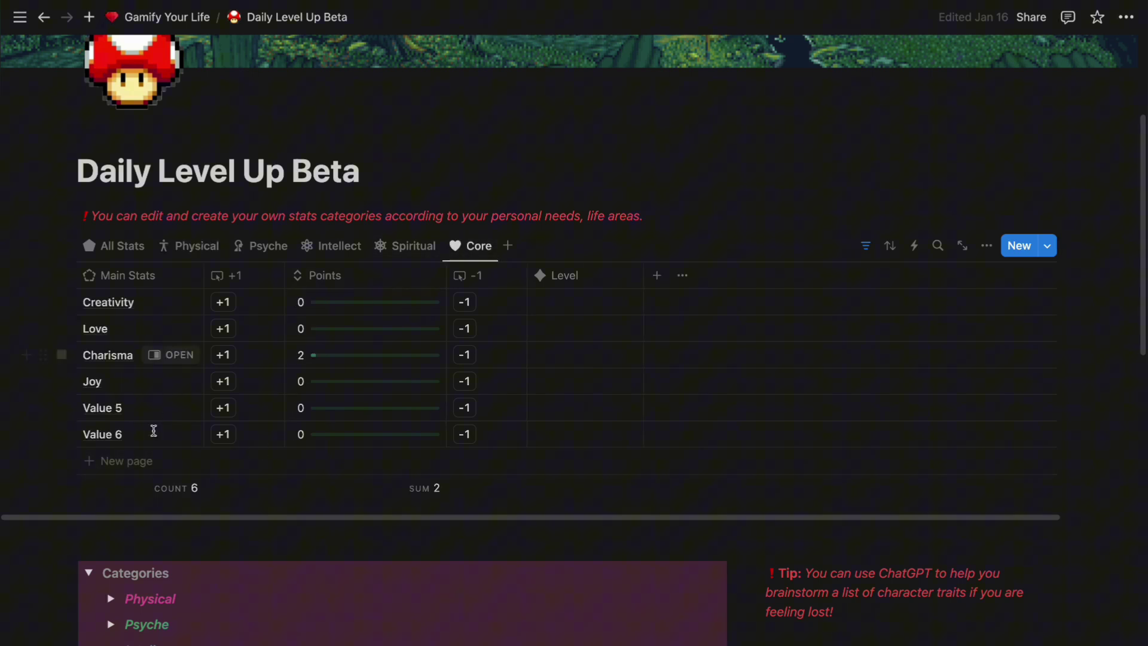
click(133, 466)
text(Via)
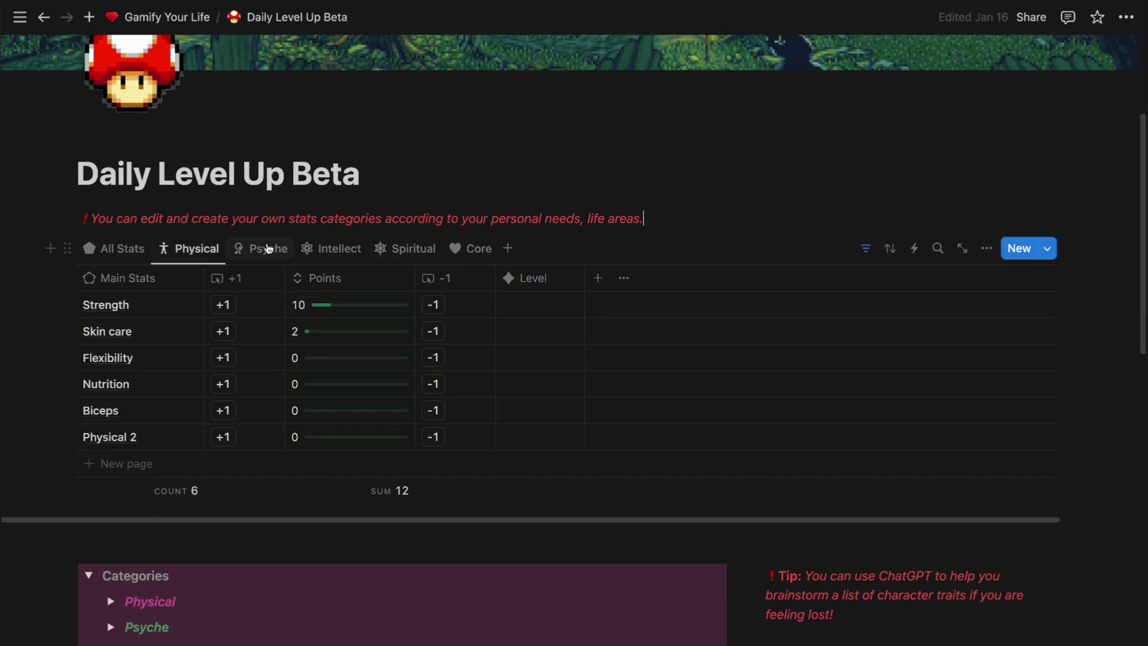
click(267, 249)
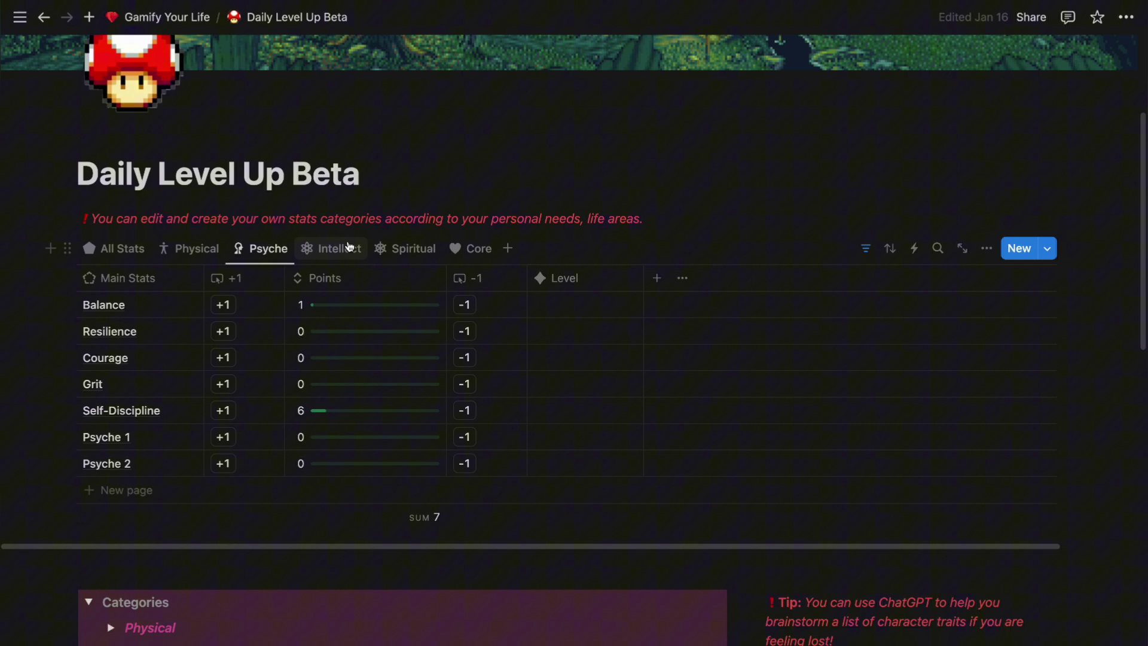
click(350, 247)
click(477, 250)
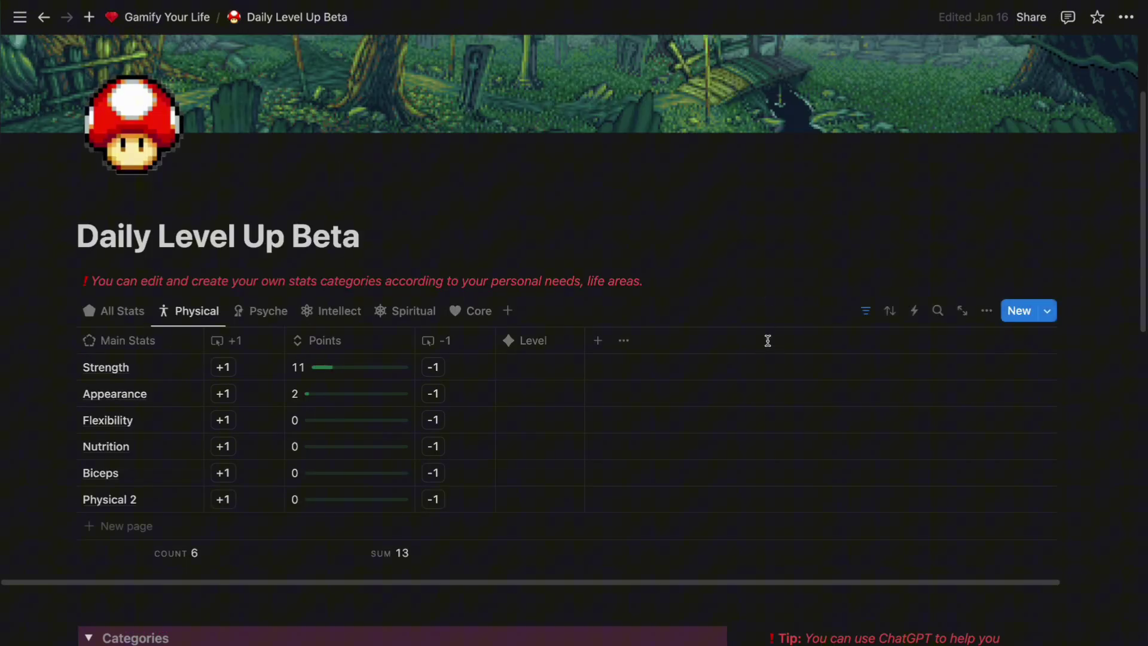
Expand the Physical category descriptions and briefly select the 'Strength:' label.
scroll(767, 340, down, 5)
scroll(769, 346, down, 4)
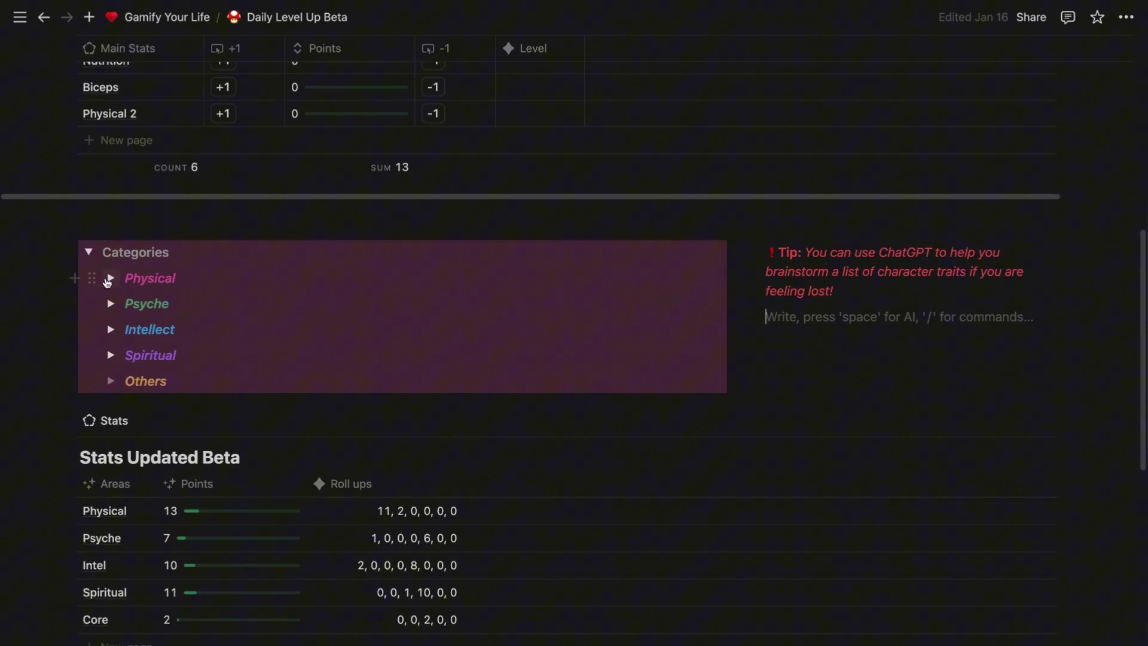
click(110, 279)
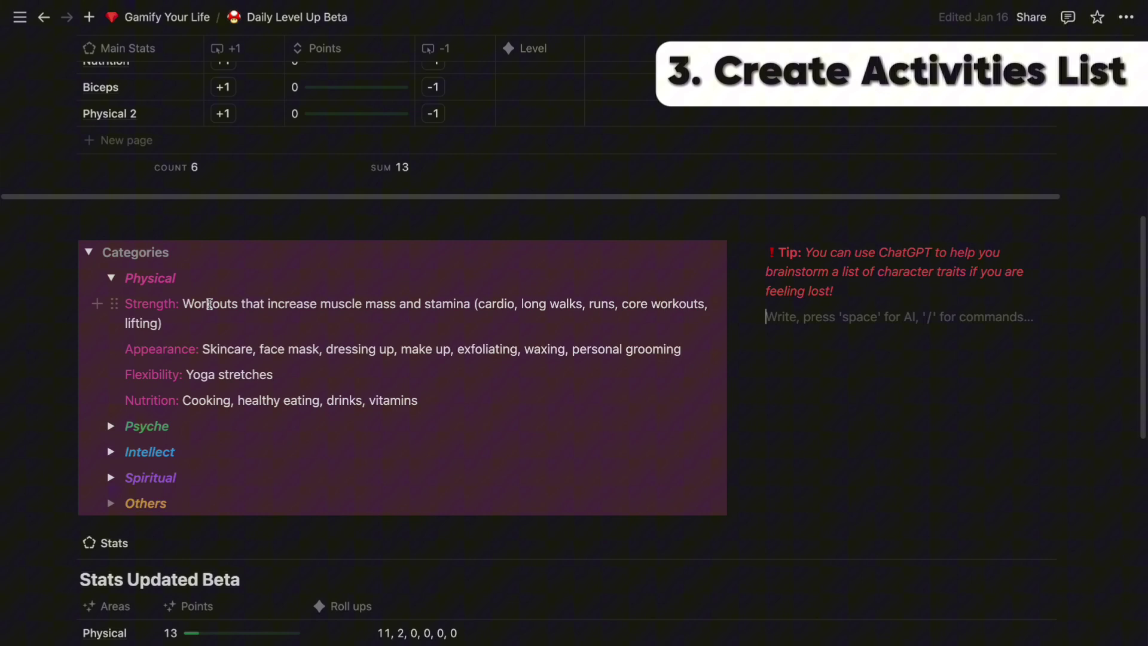
drag(125, 304, 183, 306)
click(269, 303)
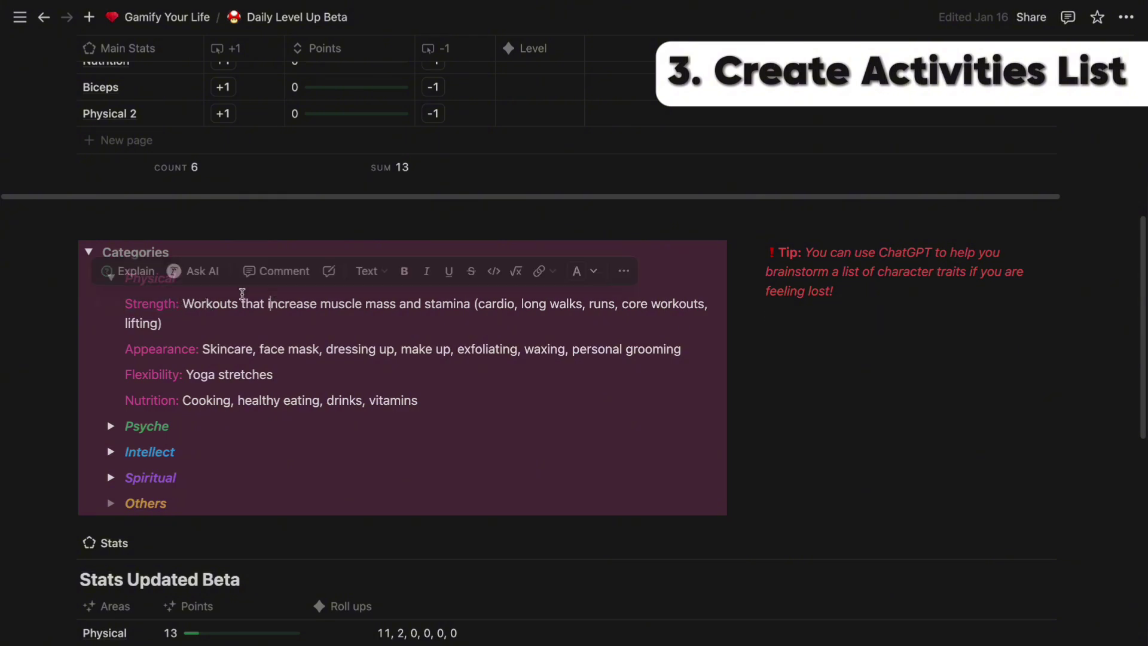
scroll(179, 287, up, 4)
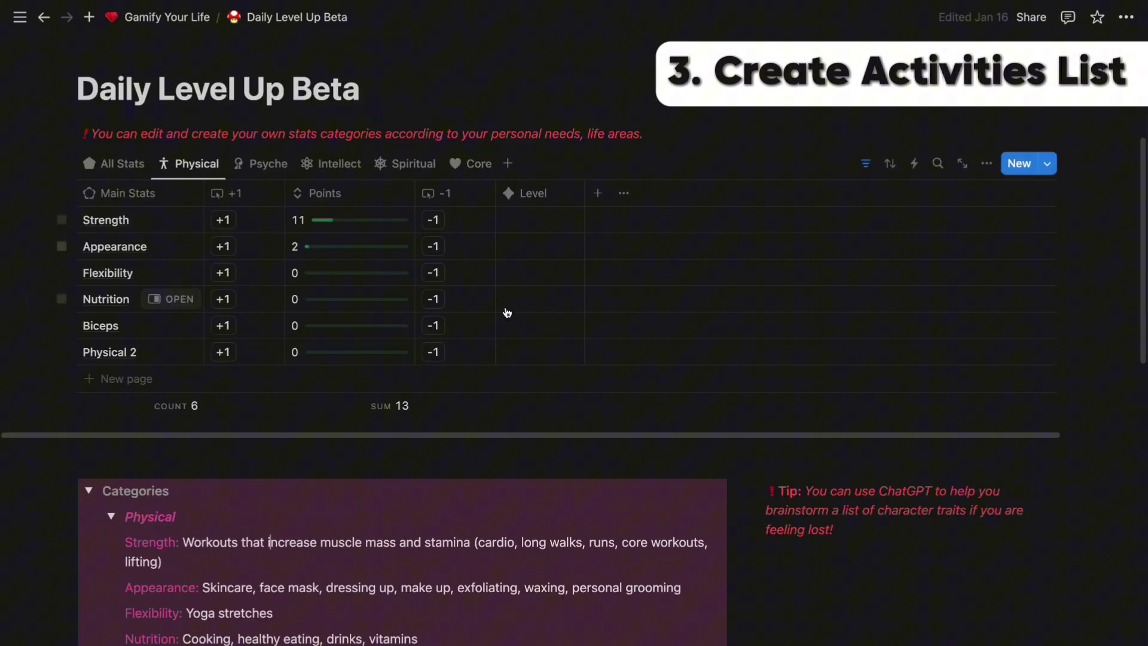
Expand the Psyche, Intellect and Spiritual category toggles, then go back to Gamify Your Life.
scroll(498, 326, down, 2)
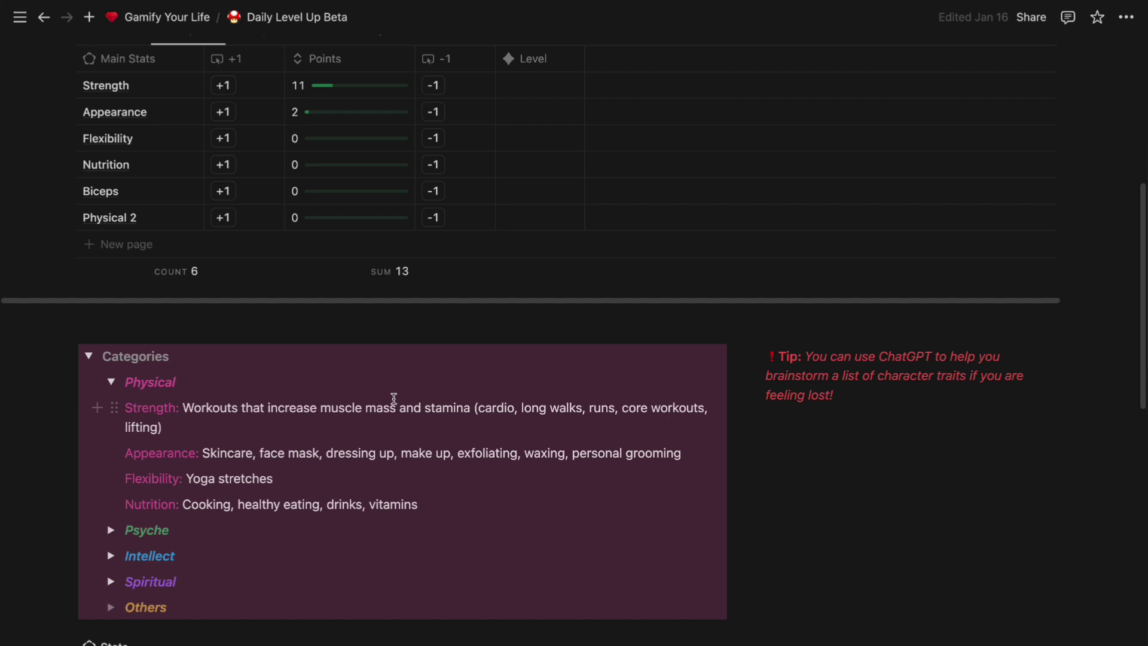
scroll(497, 421, down, 1)
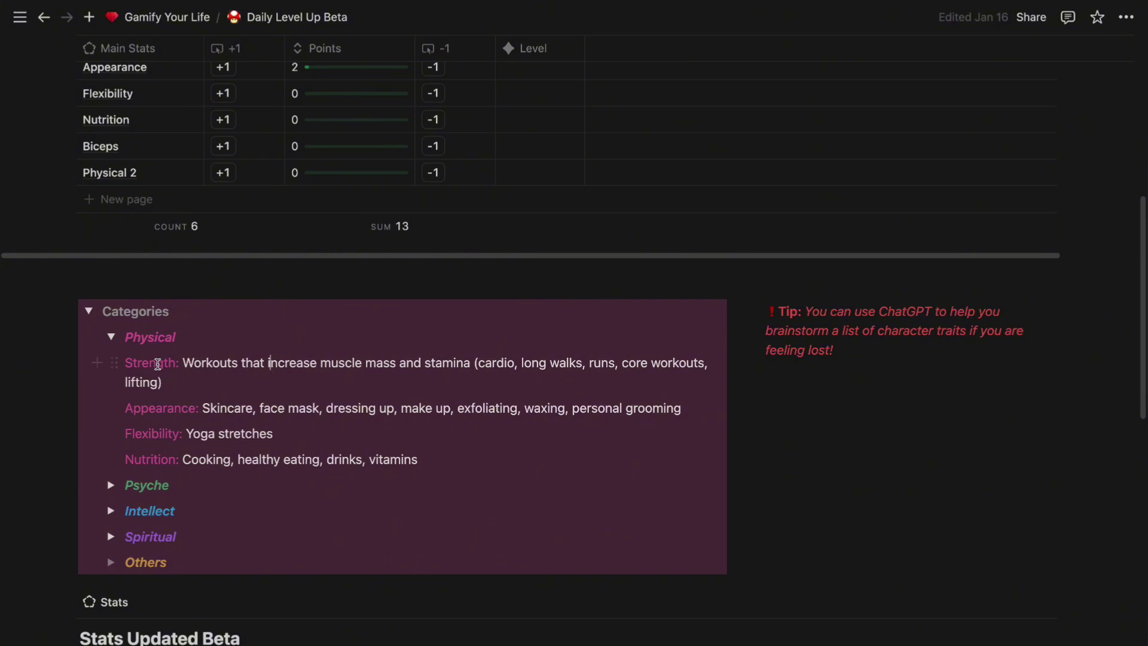
scroll(152, 426, down, 2)
click(111, 381)
scroll(111, 386, down, 1)
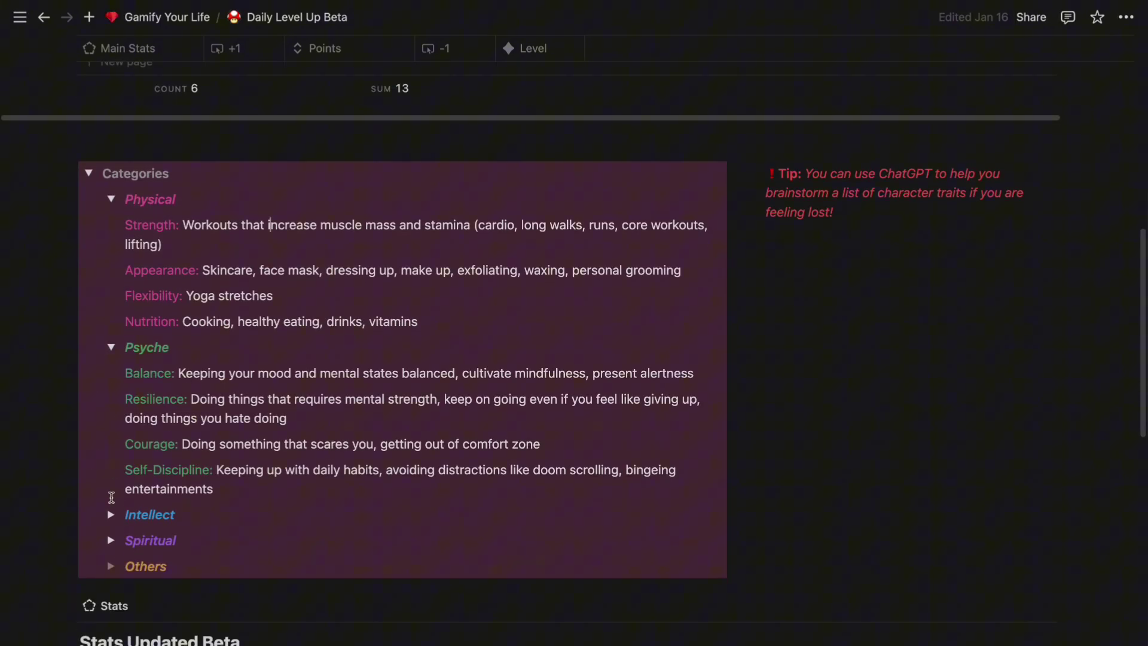
click(112, 514)
scroll(127, 476, down, 2)
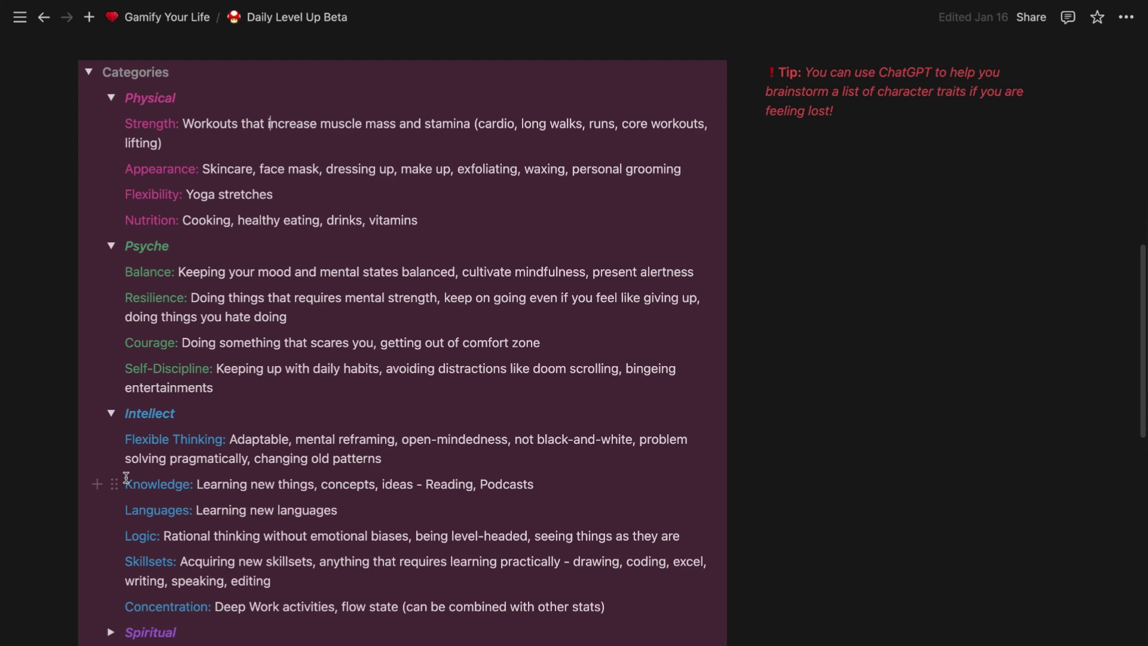
scroll(126, 476, down, 1)
click(111, 555)
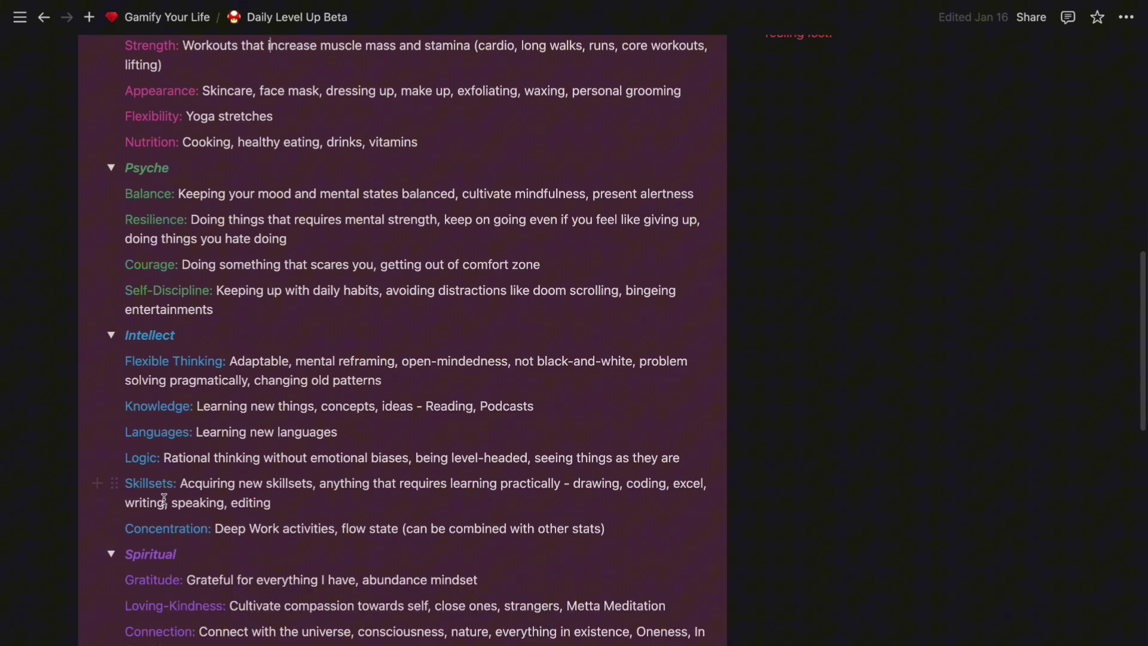
scroll(161, 499, down, 3)
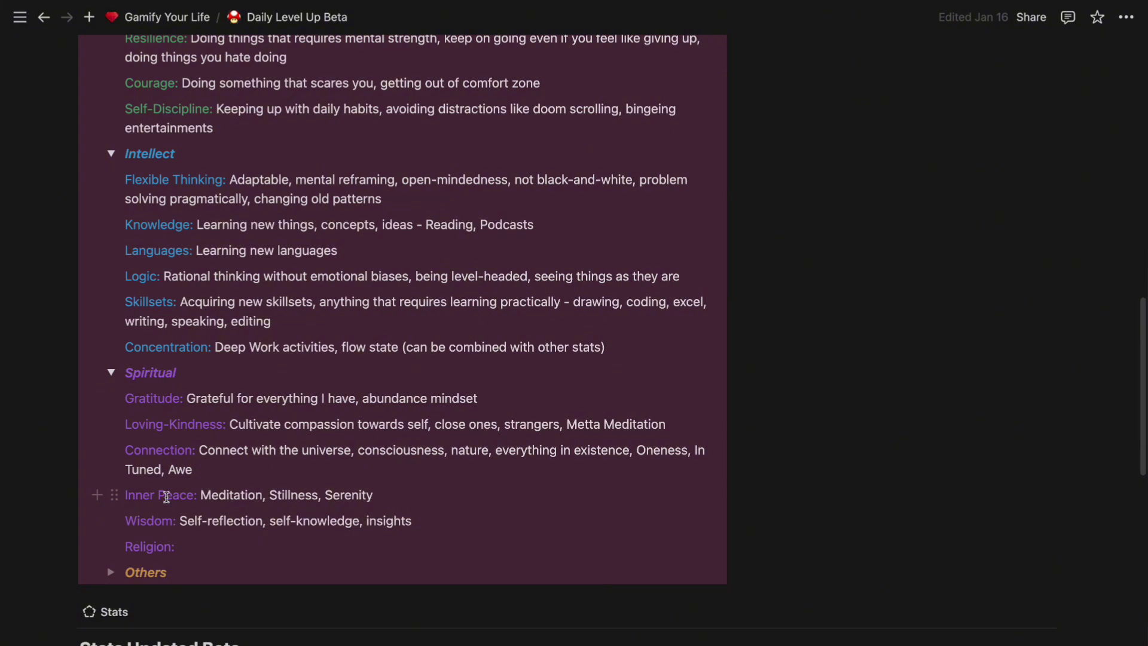
key(super+bracketleft)
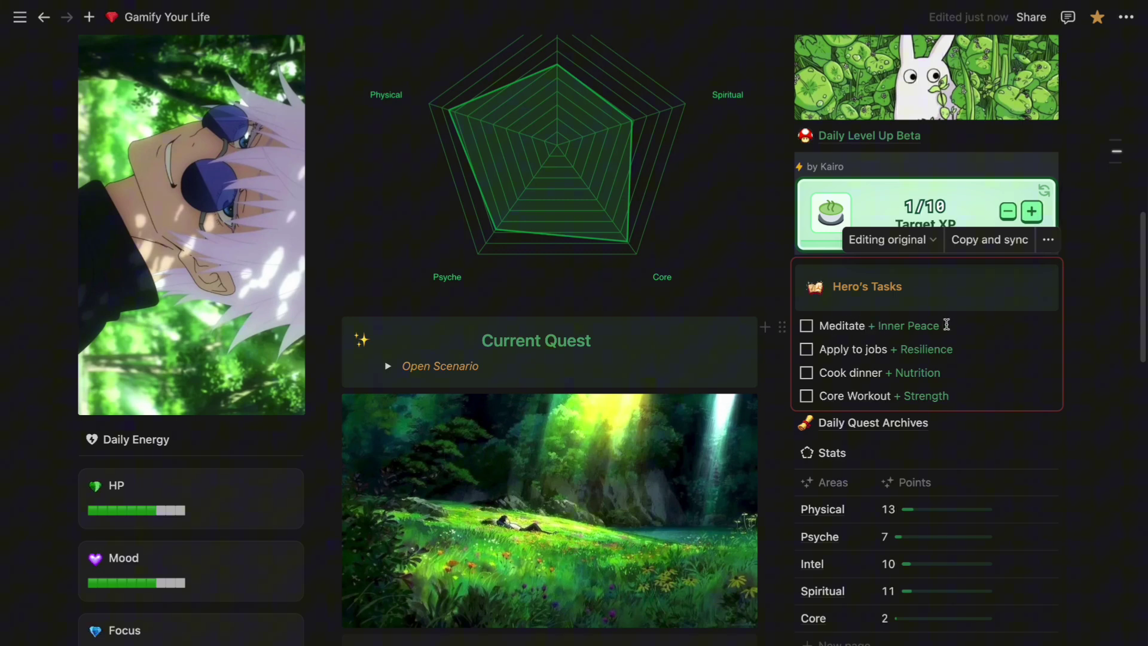
Add a checked 'Research + Knowledge' to-do below Core Workout with '+ Knowledge' coloured green.
click(967, 399)
key(Return)
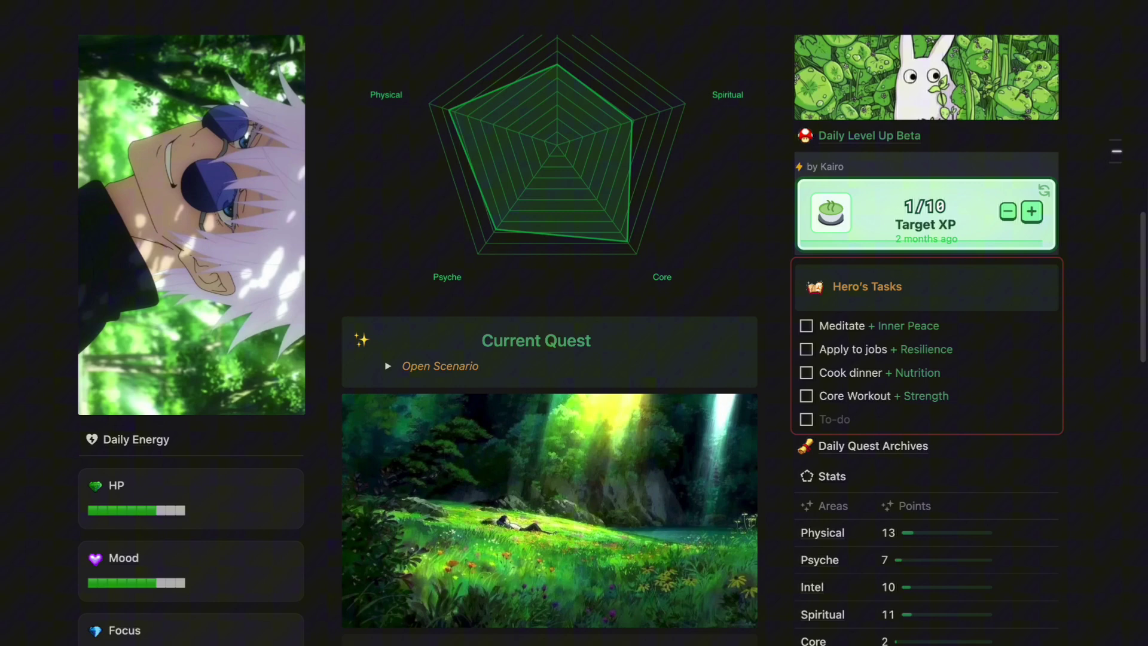
text(Research + Knowledge)
drag(871, 419, 945, 421)
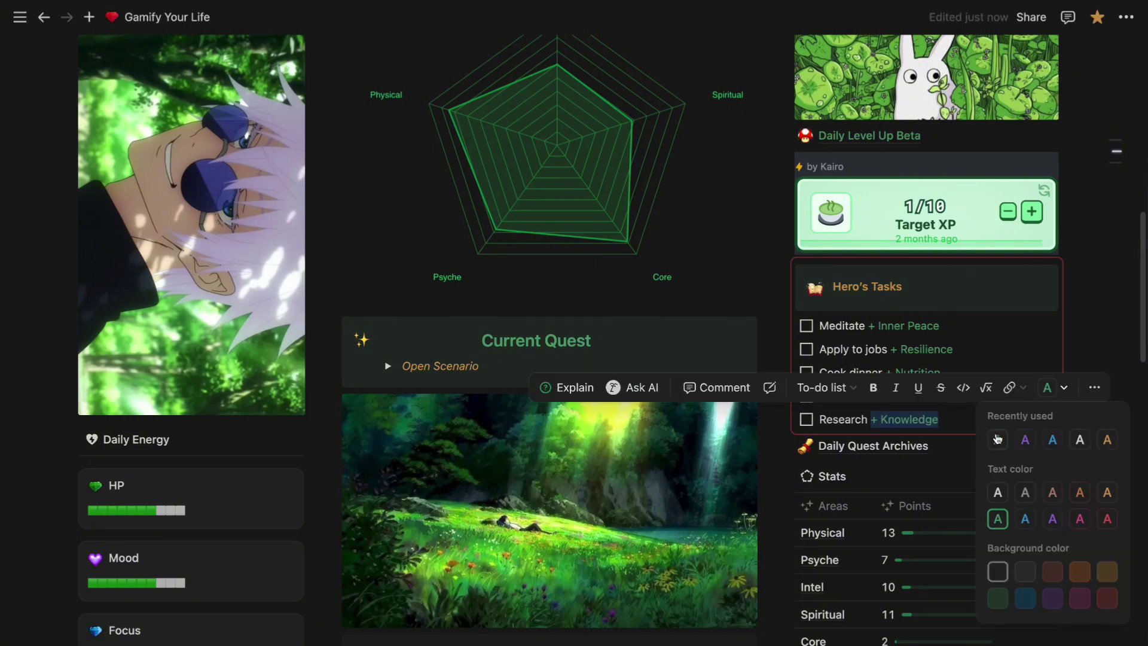
key(Escape)
key(Escape)
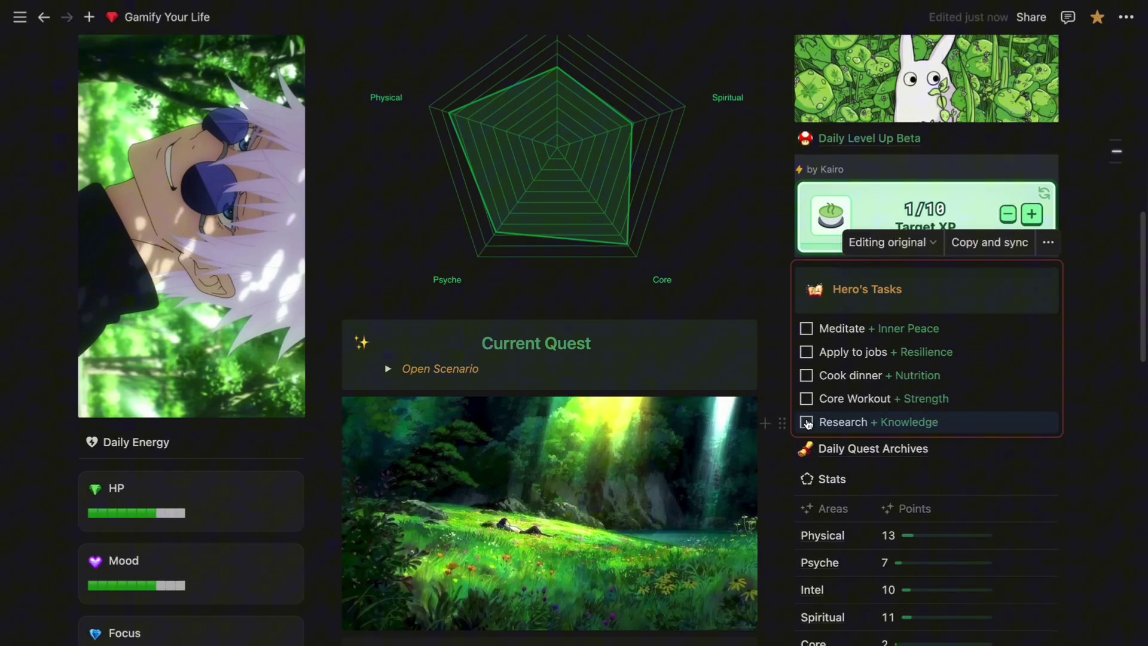
key(ctrl+Return)
In Daily Level Up Beta's Intellect view, give Knowledge one point.
click(835, 140)
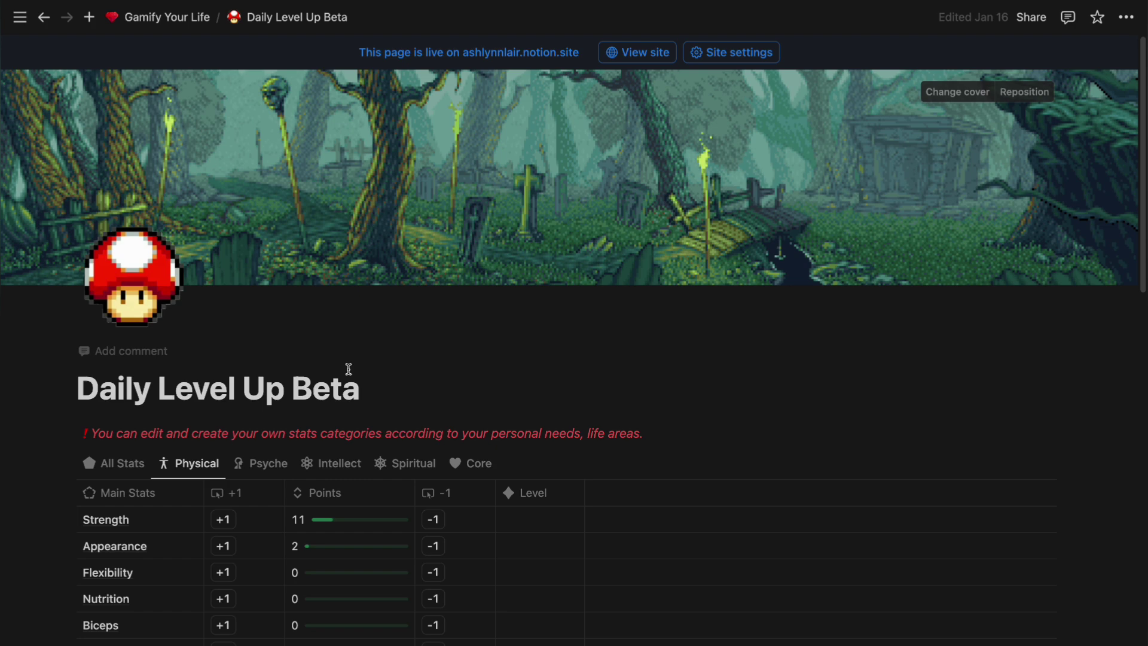
scroll(299, 401, down, 1)
click(336, 436)
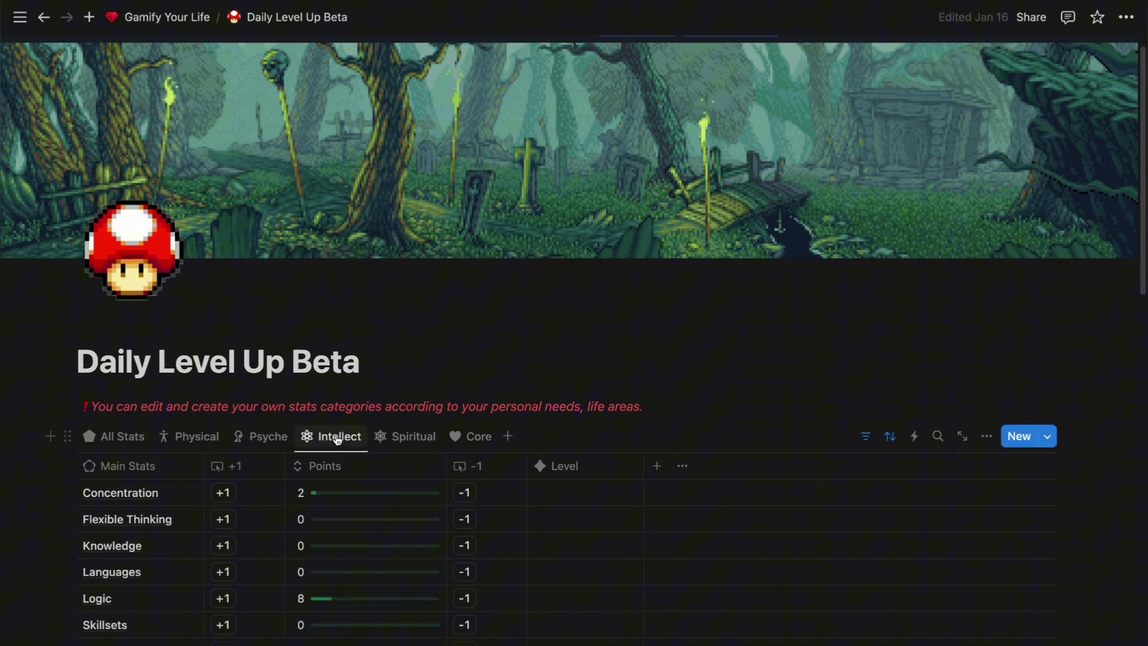
scroll(339, 427, down, 1)
click(227, 525)
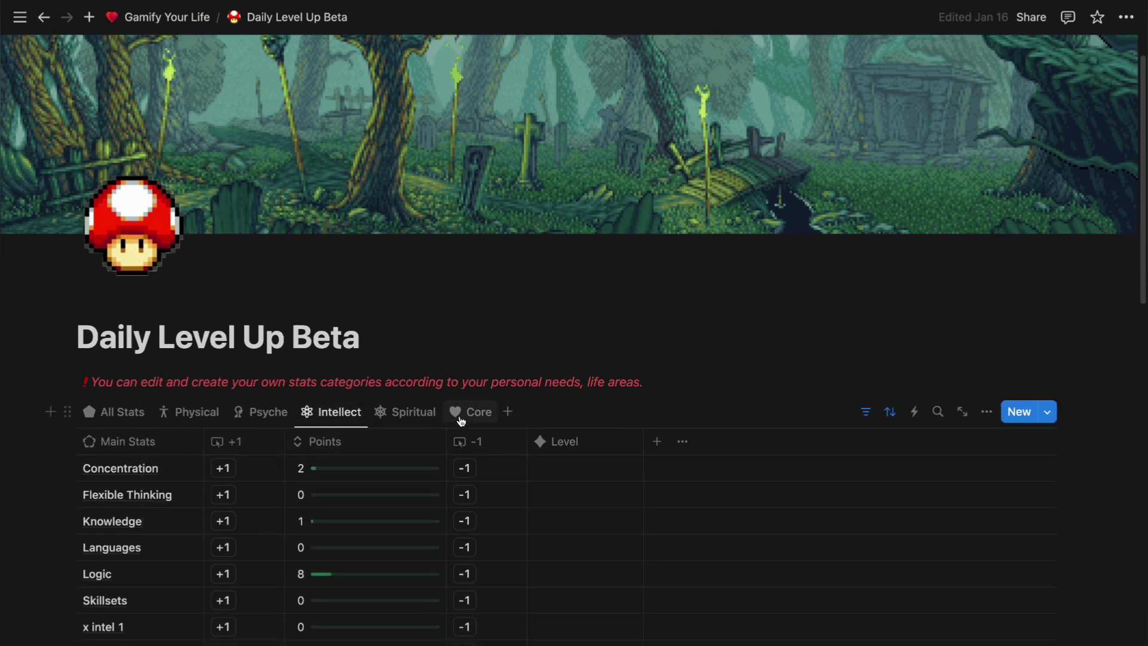
scroll(460, 418, down, 2)
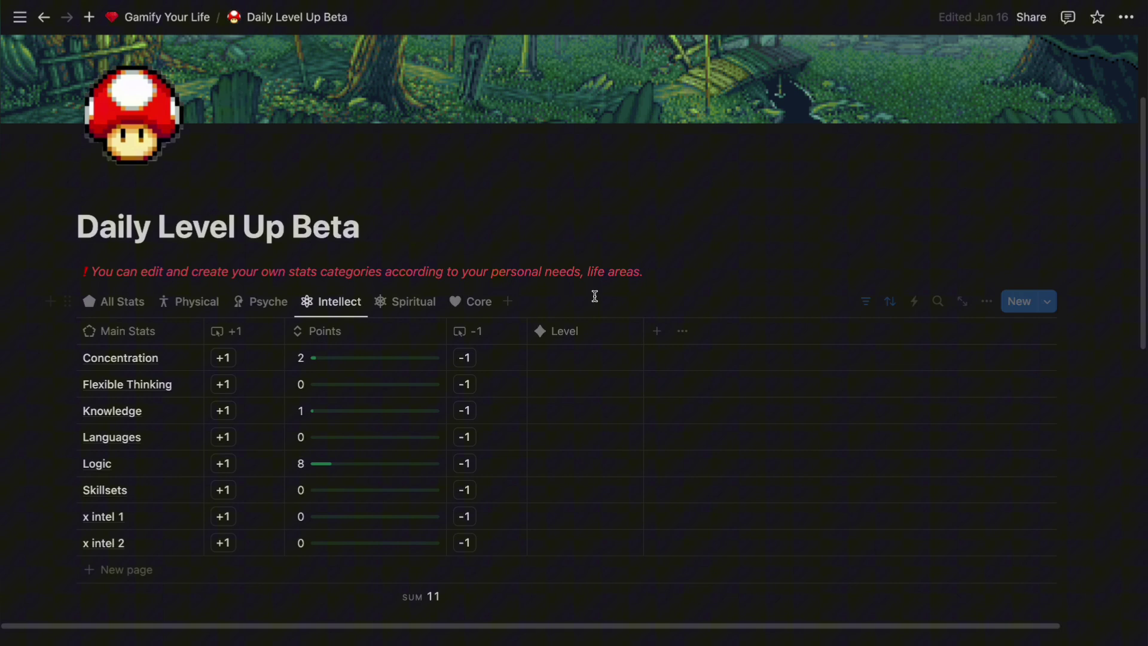
Expand the Psyche and Intellect toggles to reveal descriptions like Resilience, Knowledge and Concentration.
scroll(186, 319, down, 5)
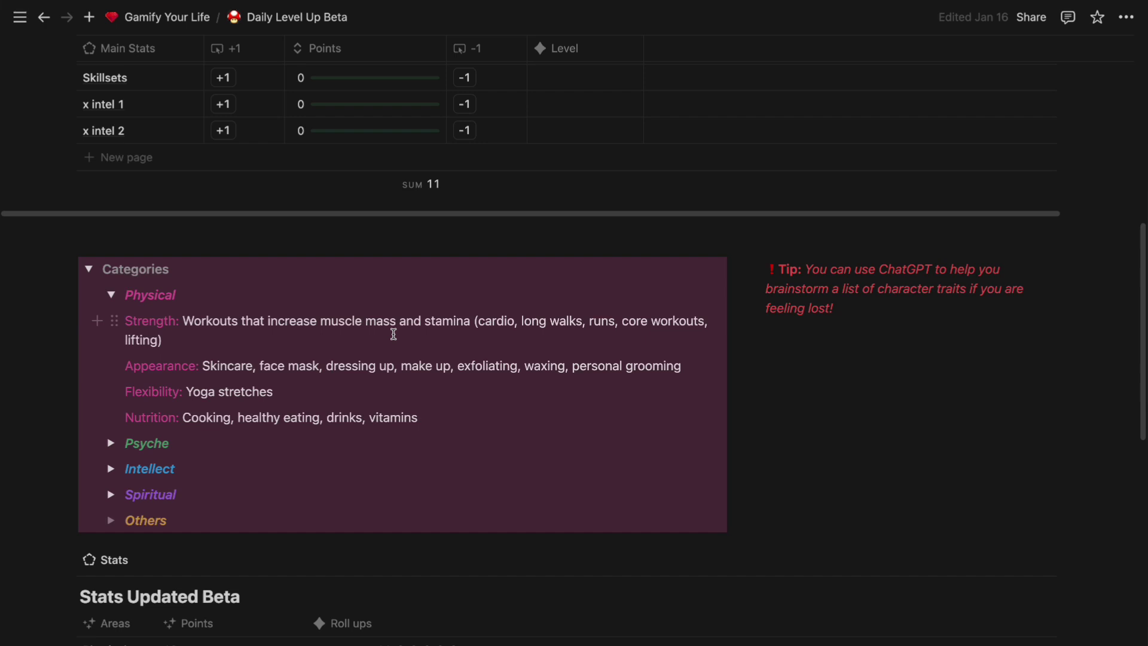
scroll(394, 334, down, 1)
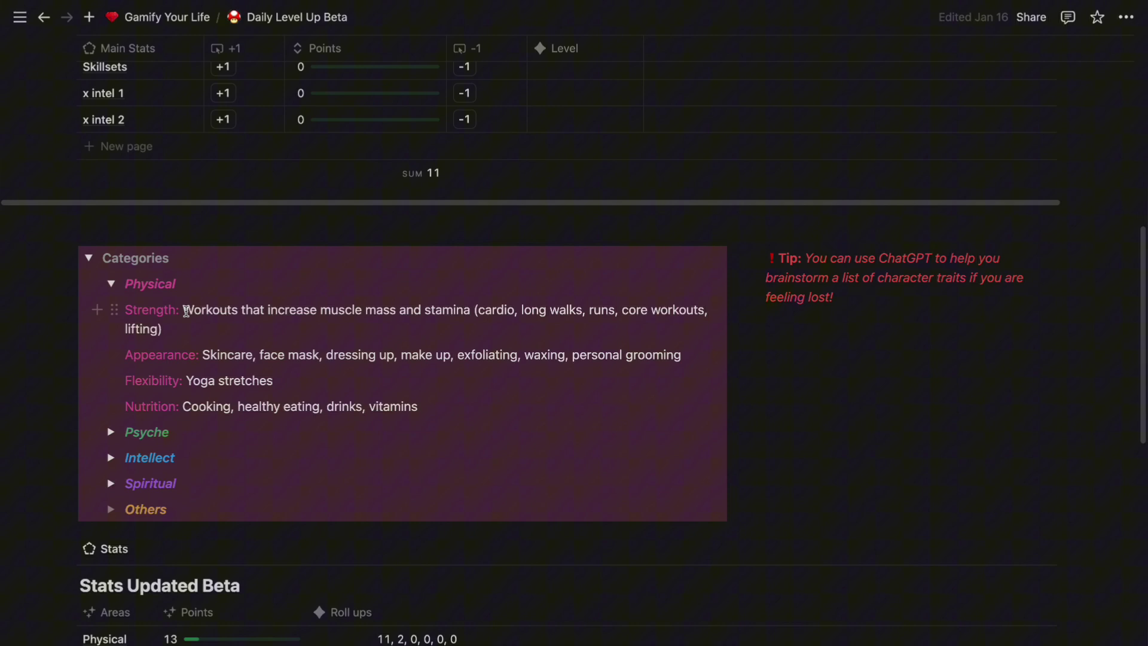
click(112, 435)
scroll(219, 433, down, 2)
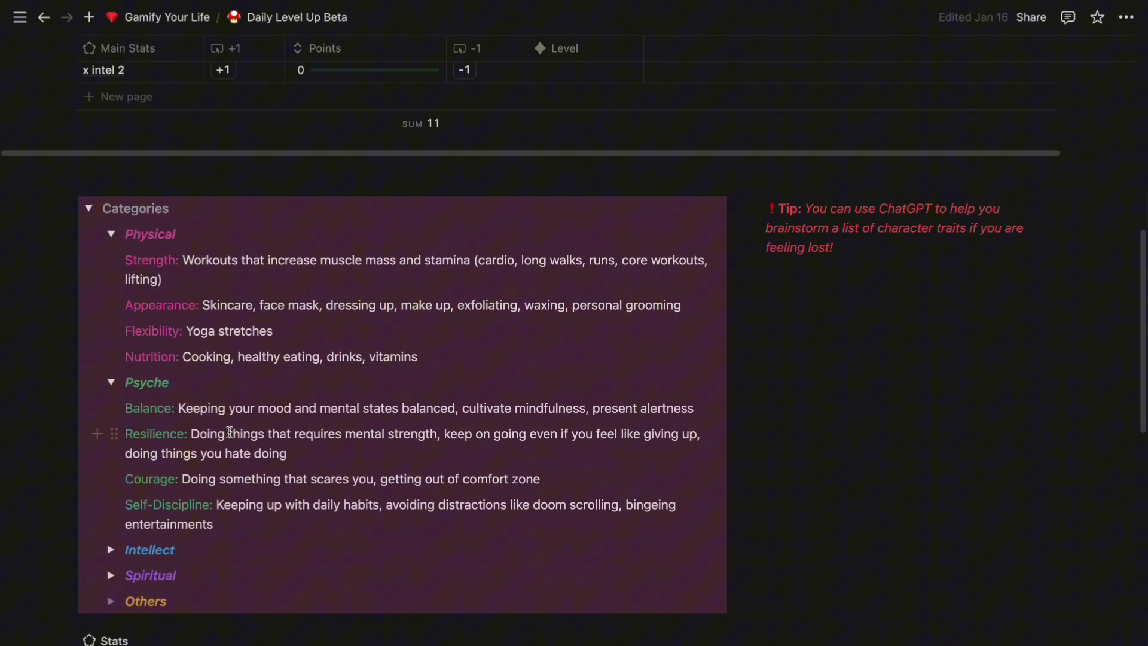
scroll(538, 428, down, 2)
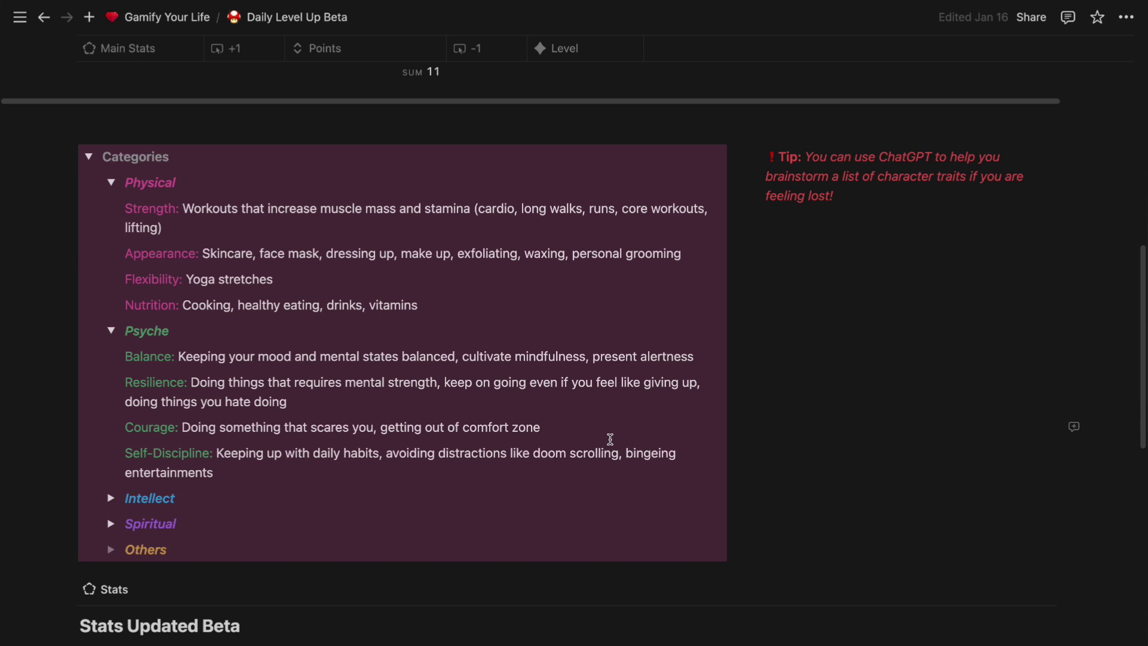
scroll(221, 465, down, 1)
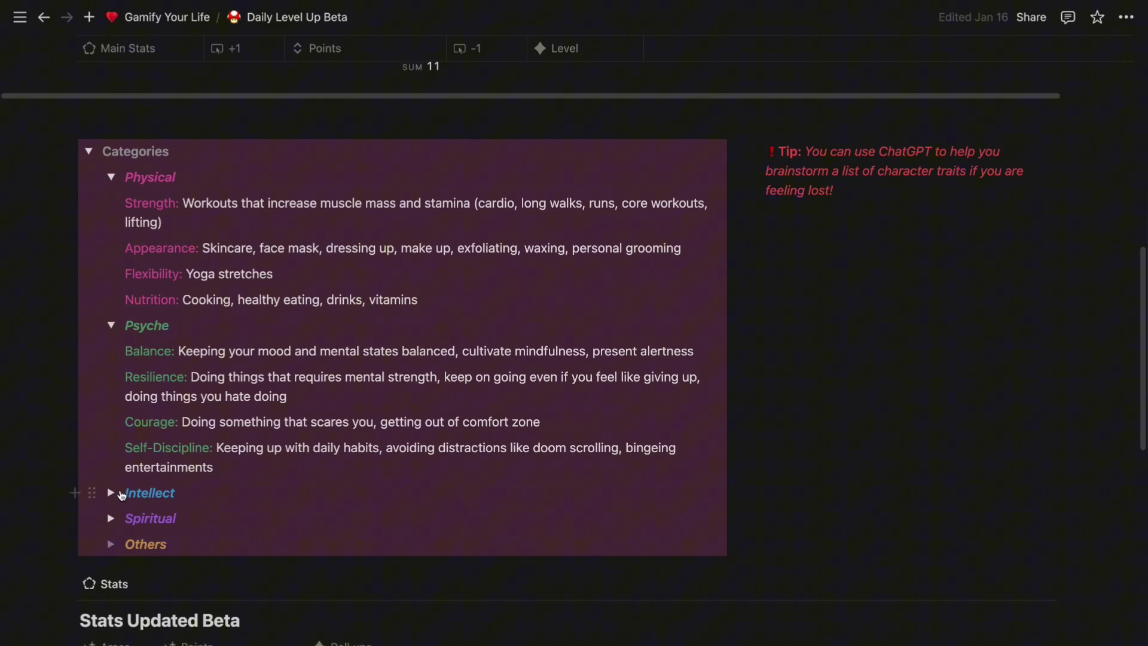
click(112, 494)
scroll(125, 491, down, 2)
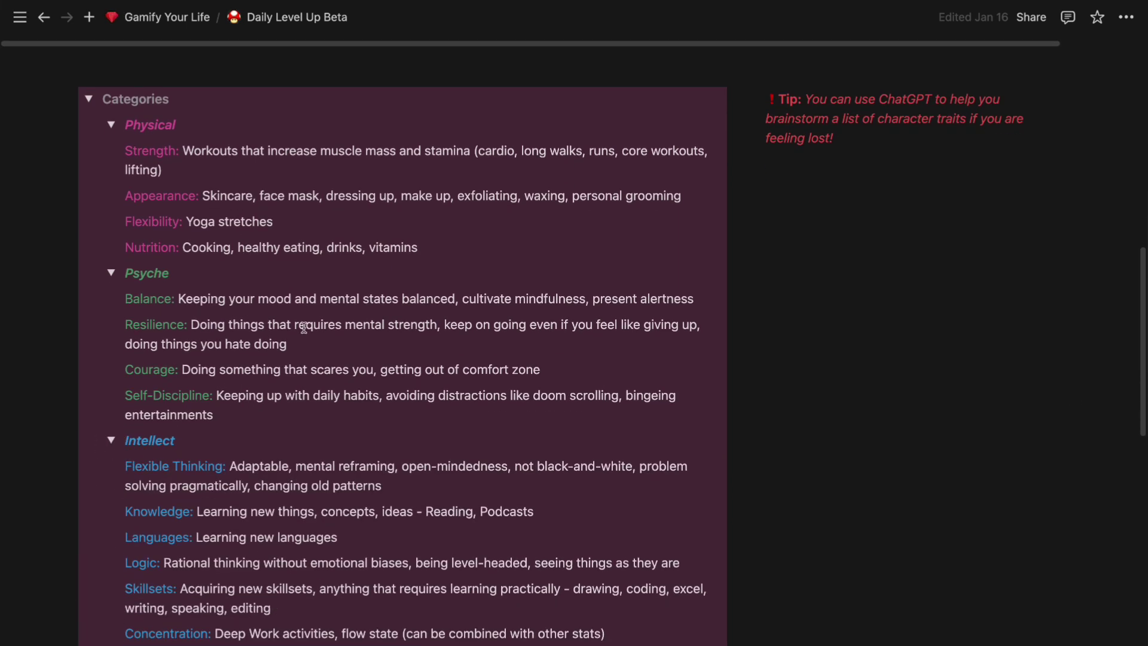
scroll(155, 515, down, 1)
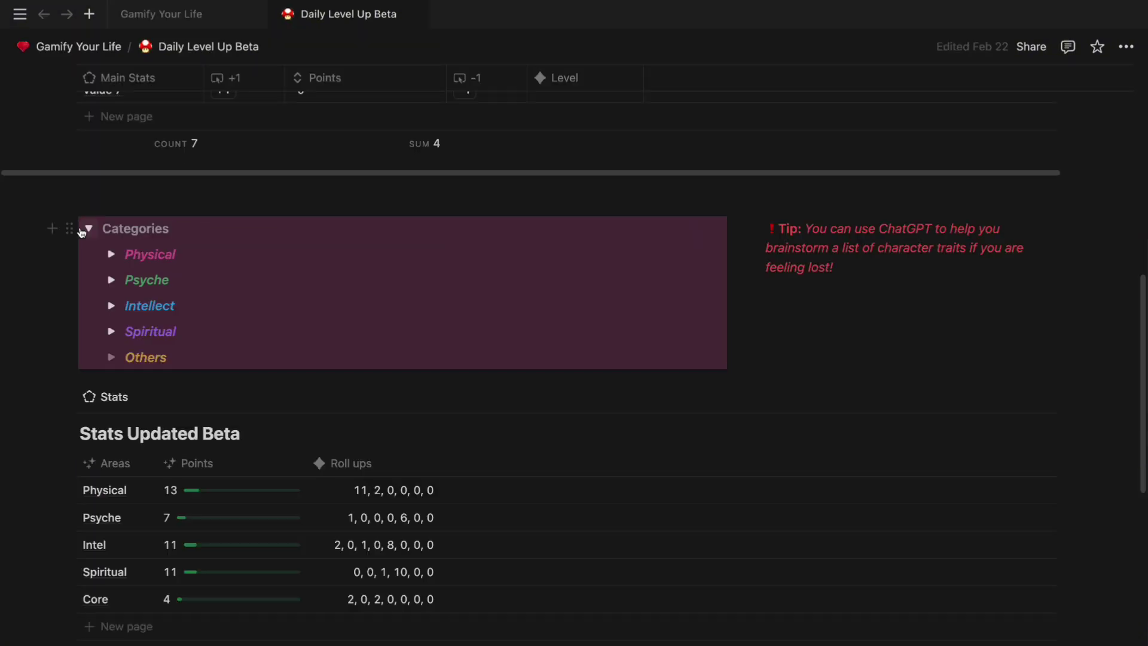
Collapse the Categories block on the Daily Level Up Beta page.
click(87, 229)
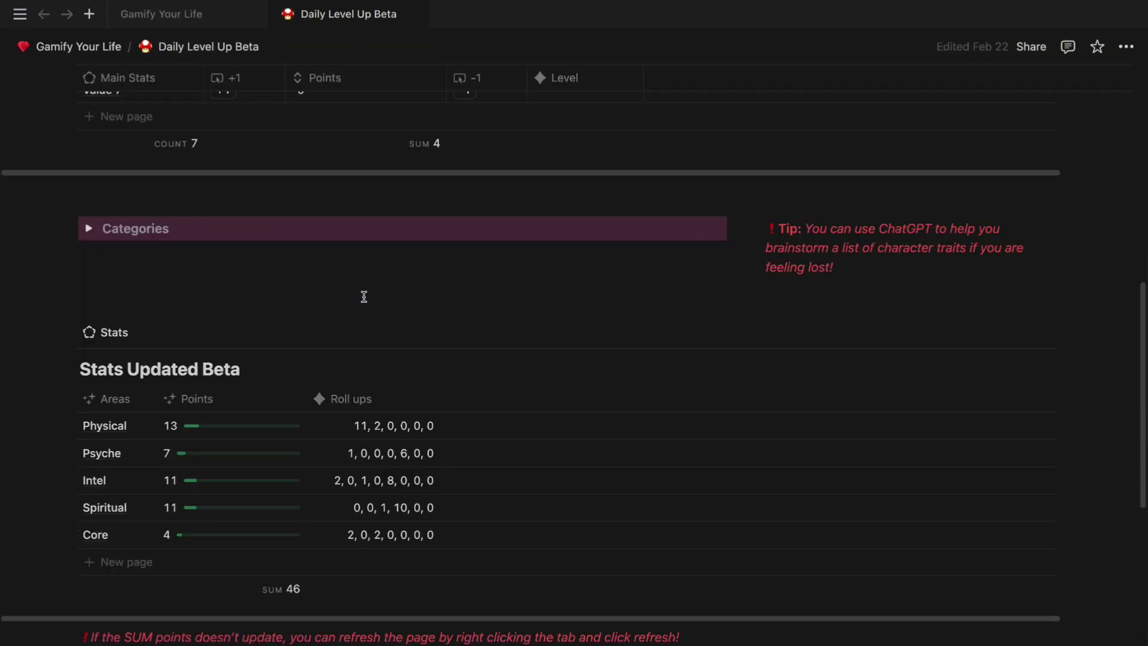
scroll(364, 296, down, 4)
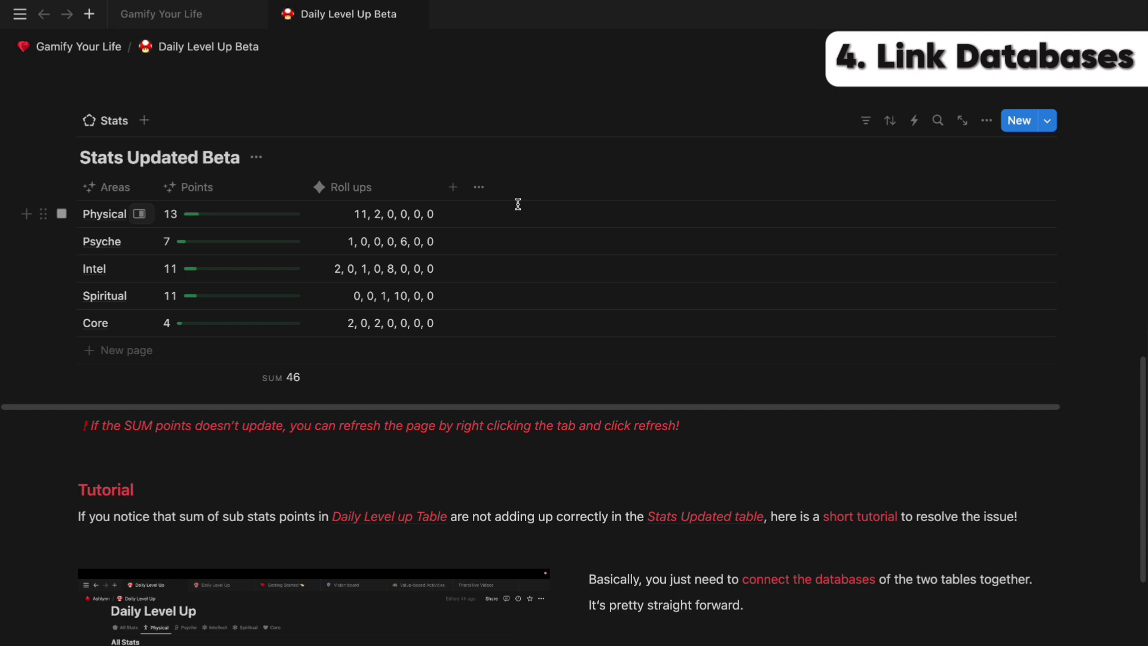
scroll(595, 333, up, 4)
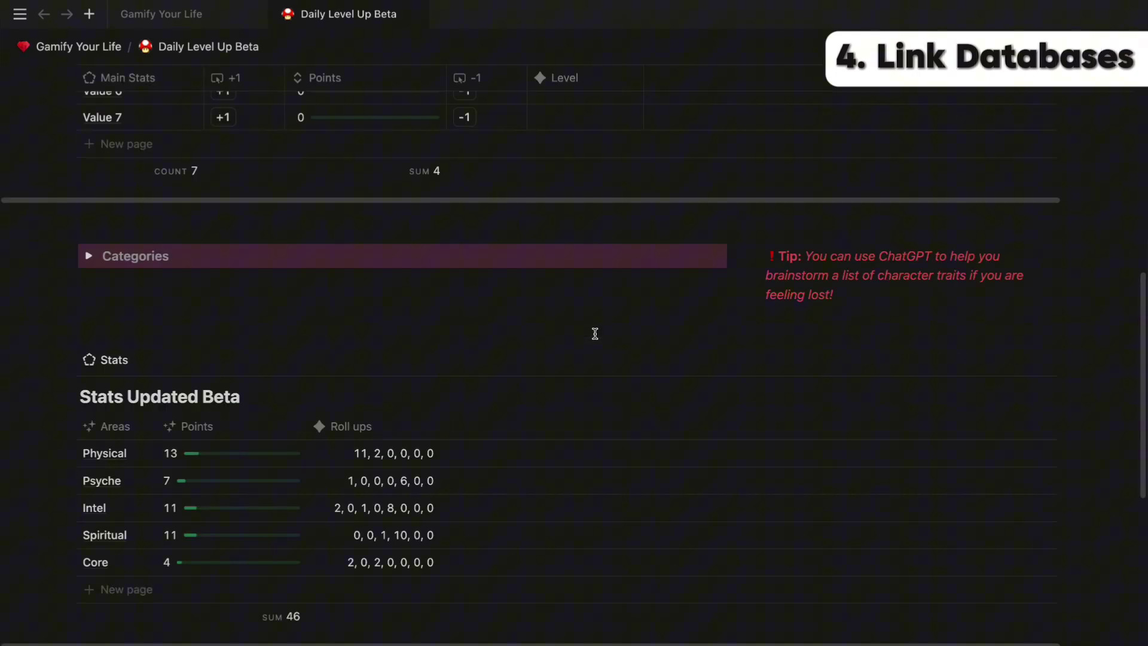
click(161, 14)
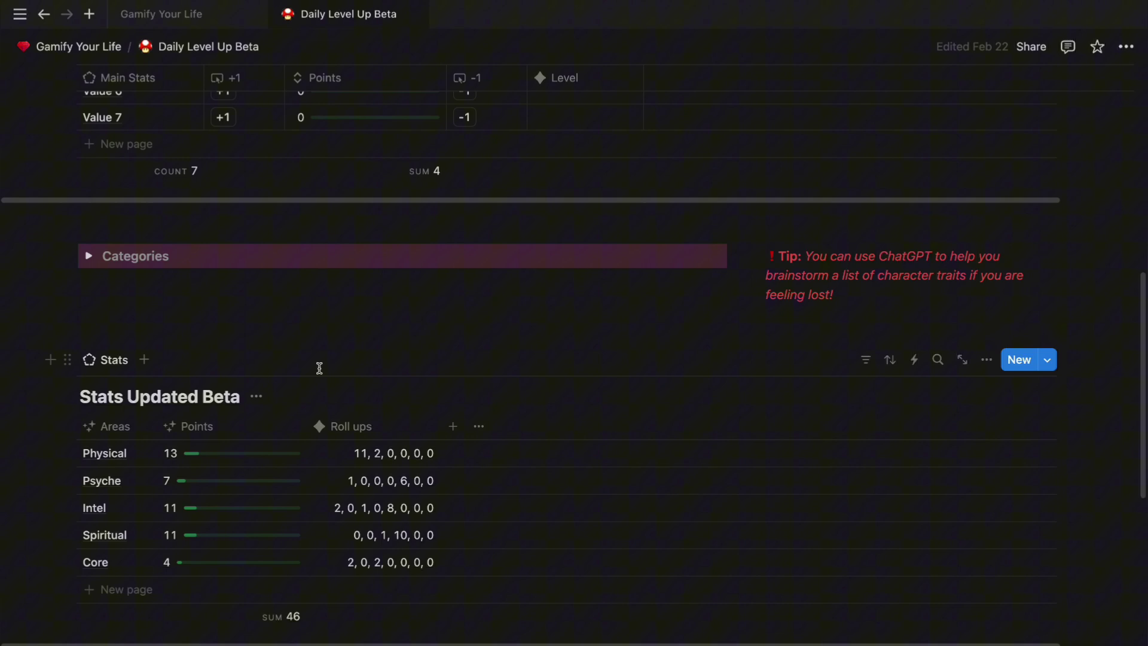
scroll(422, 594, up, 5)
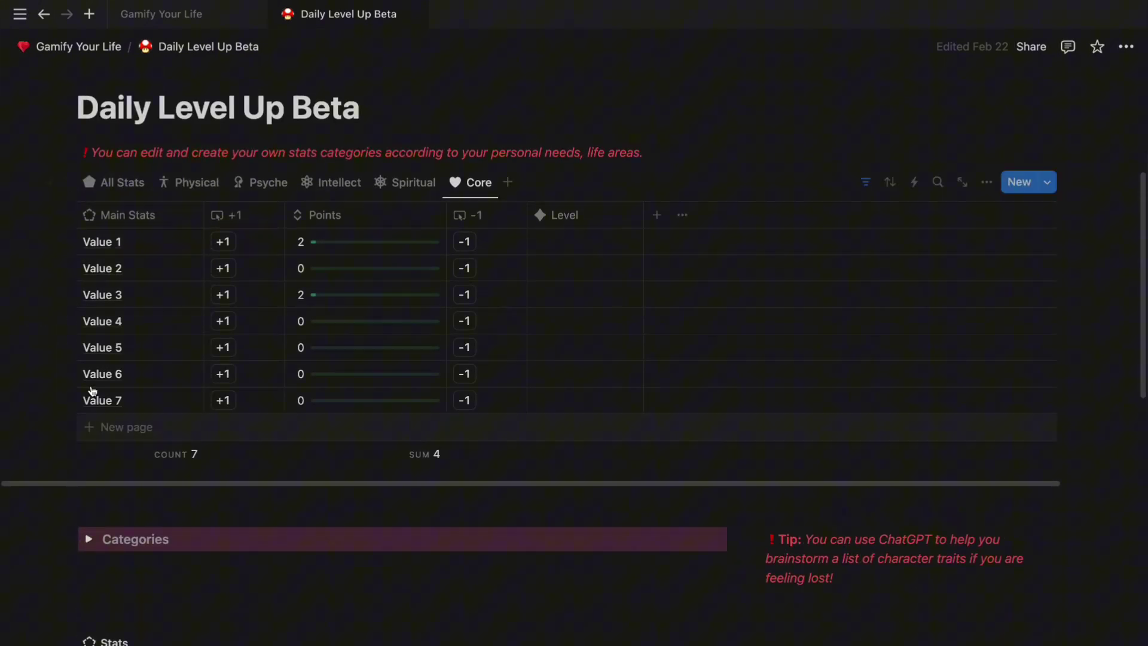
scroll(89, 389, down, 2)
Cycle through the Intellect, Spiritual and Core views, then scroll to the Stats Updated Beta table.
click(335, 81)
click(413, 82)
click(462, 81)
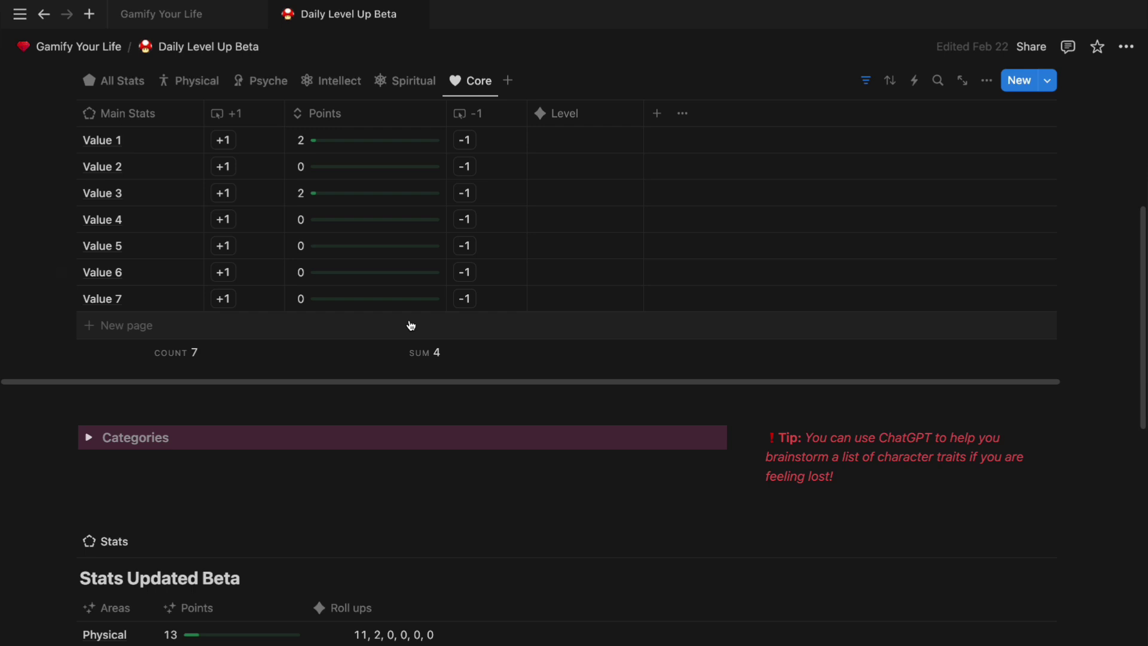
scroll(410, 325, down, 2)
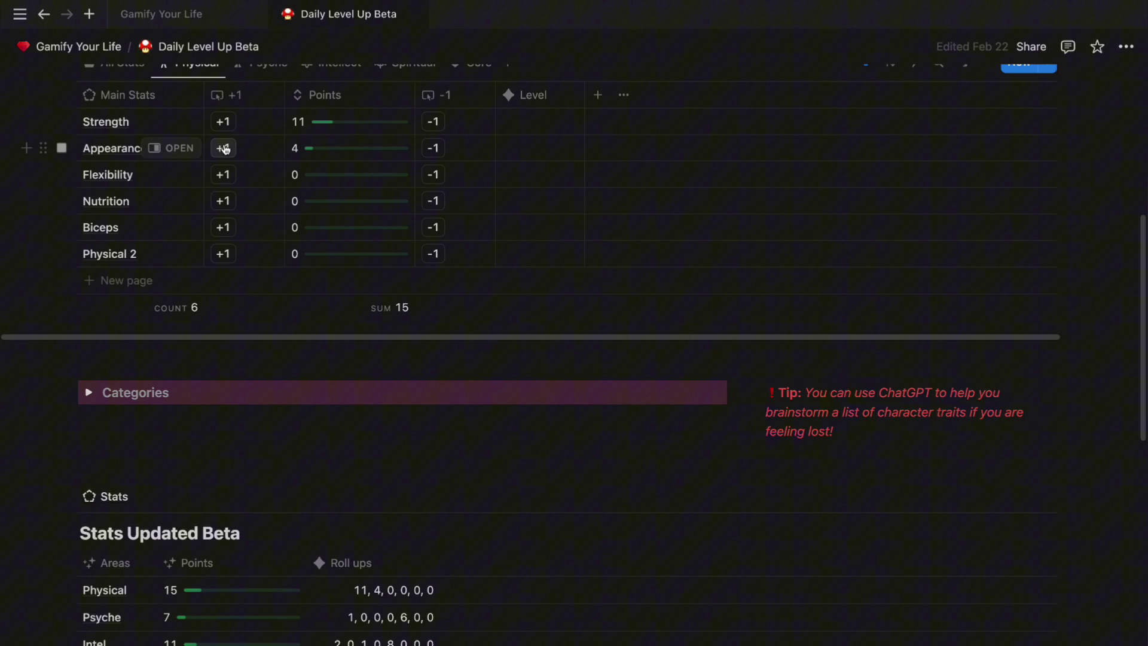
scroll(292, 401, down, 1)
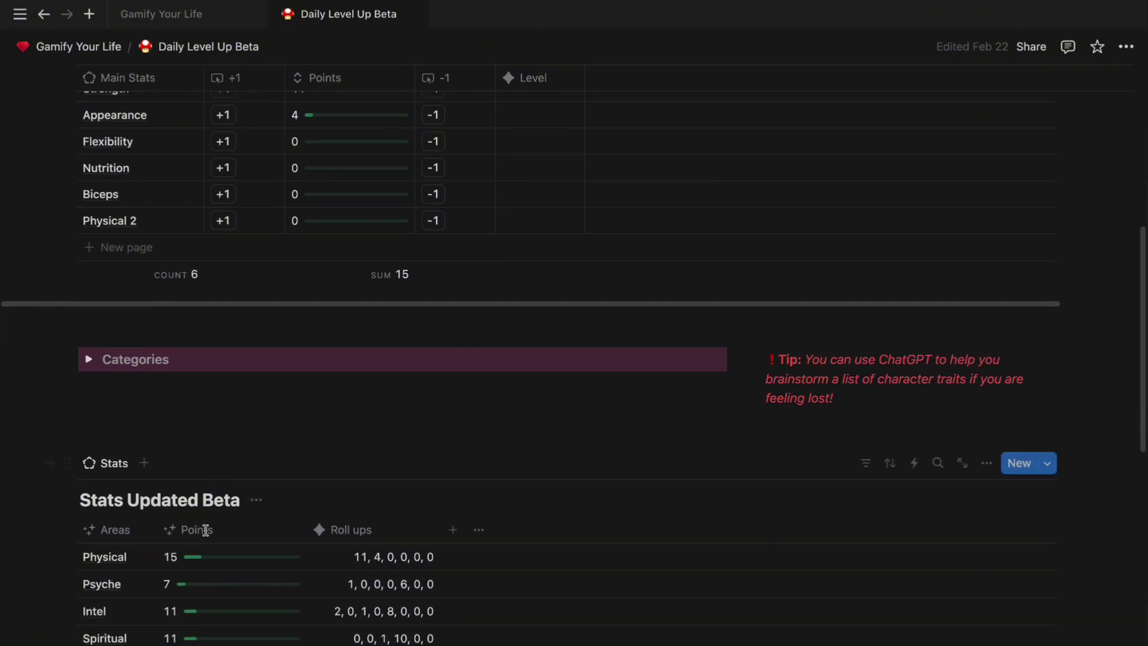
scroll(763, 522, up, 3)
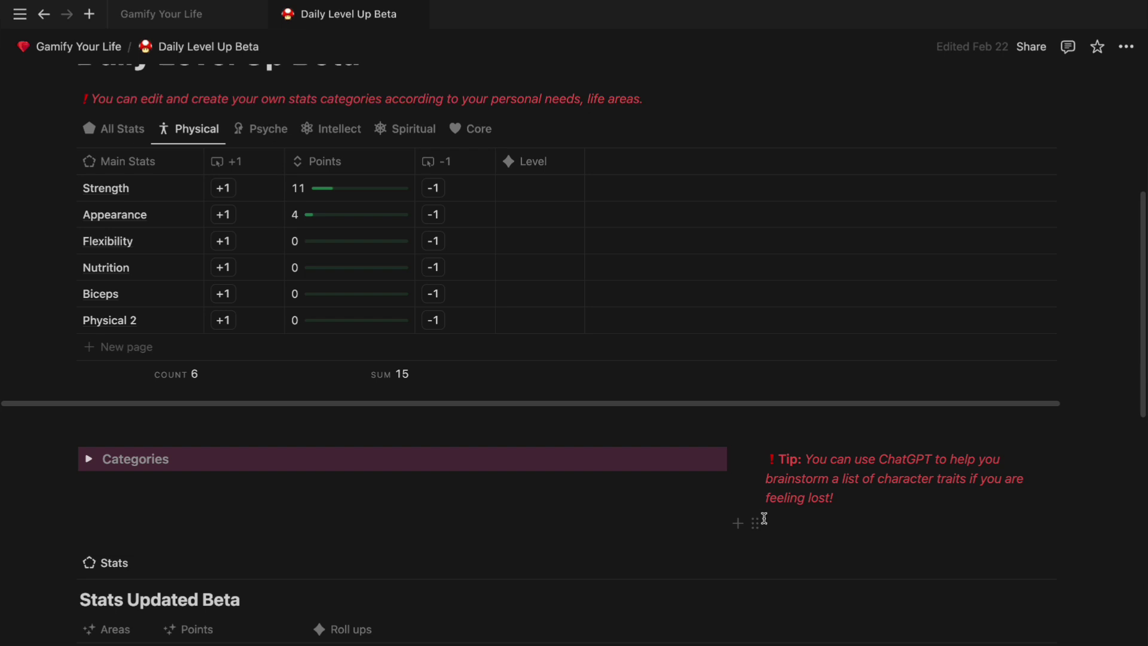
scroll(763, 519, down, 1)
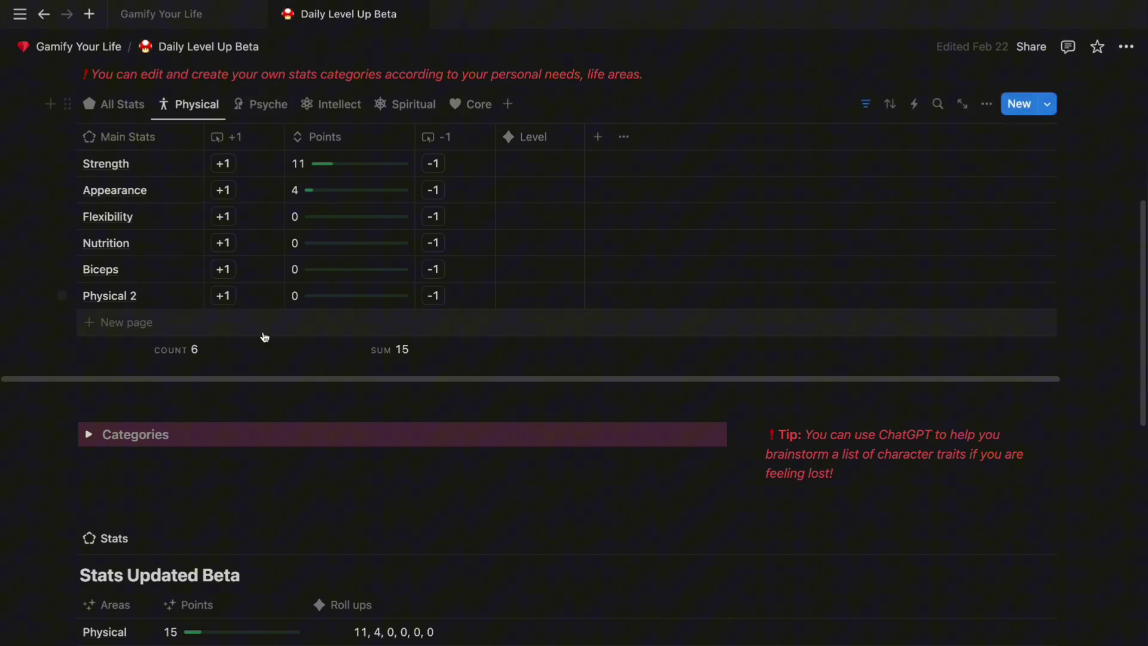
scroll(441, 259, down, 5)
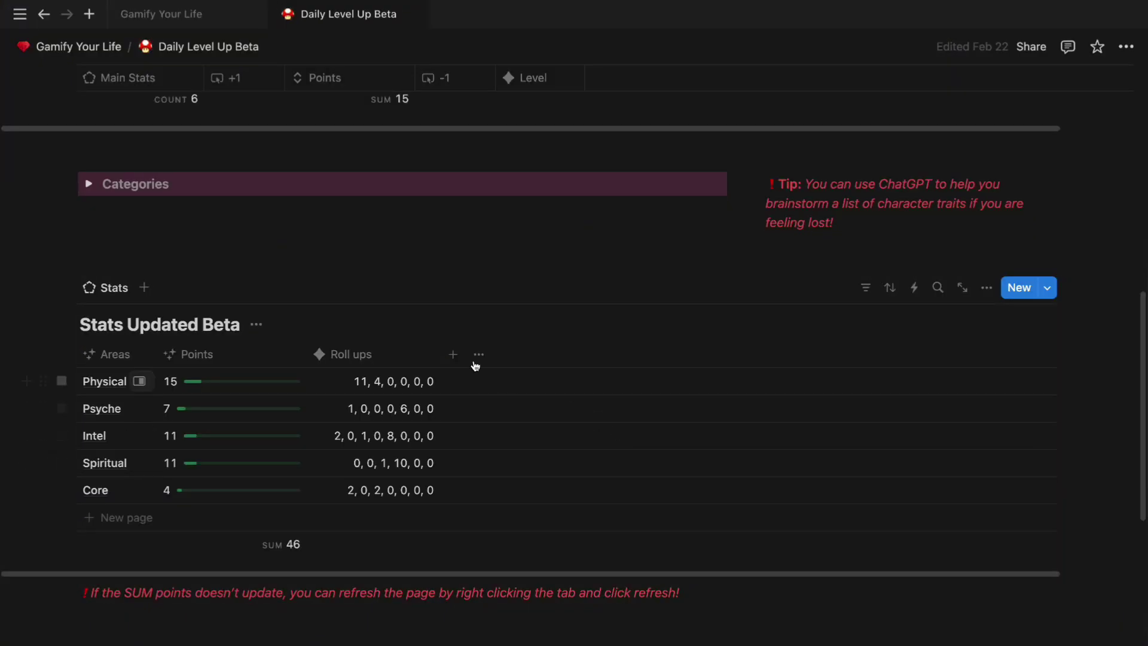
Add a Relation property to All Stats Beta, creating the 'All Stats Beta 1' column.
click(457, 358)
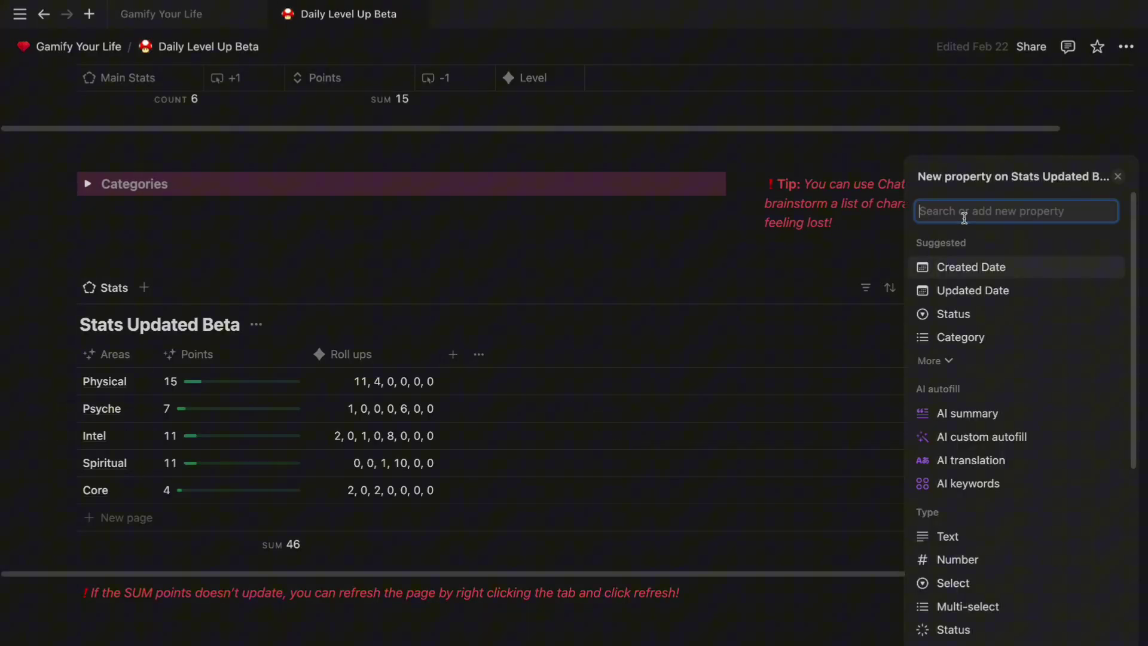
text(relation)
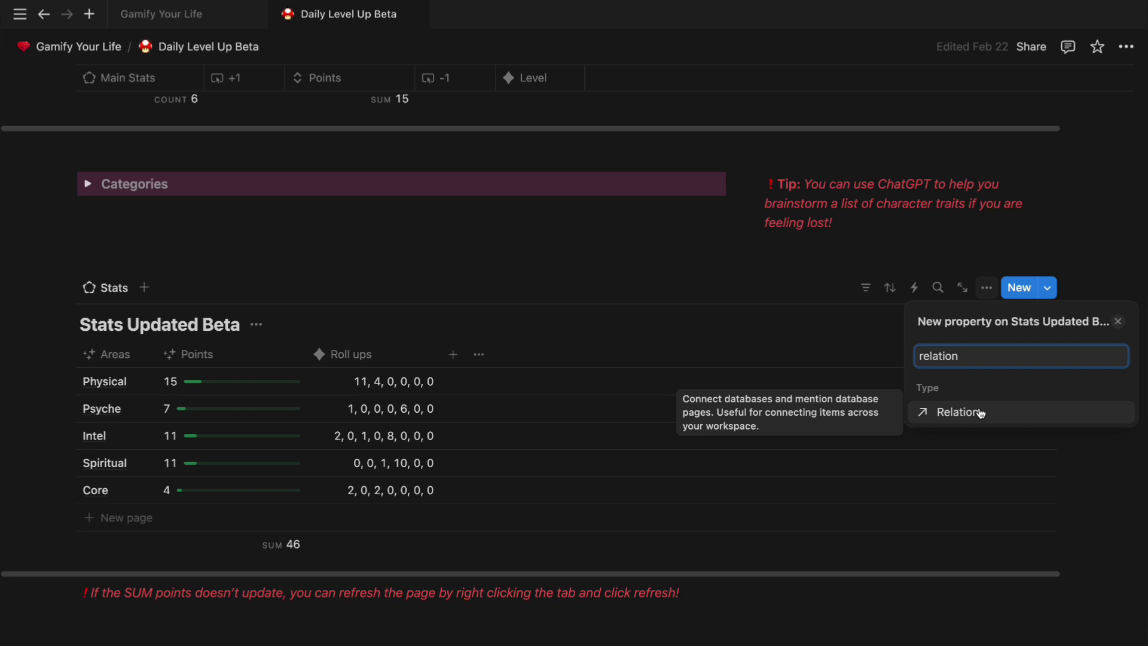
click(981, 413)
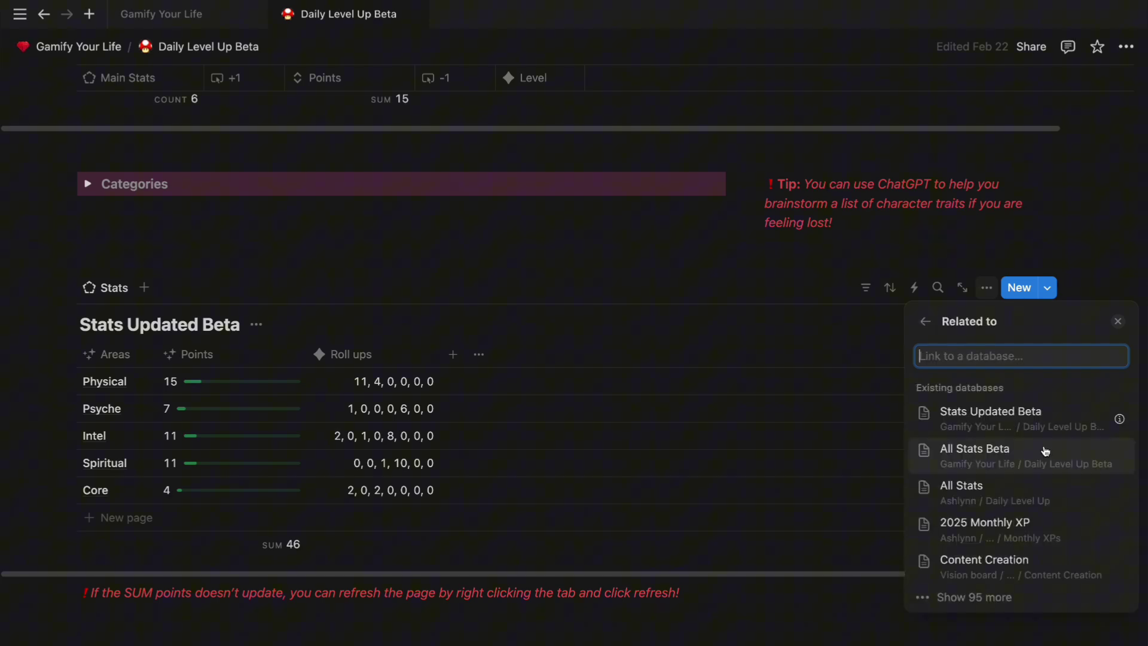
click(1039, 453)
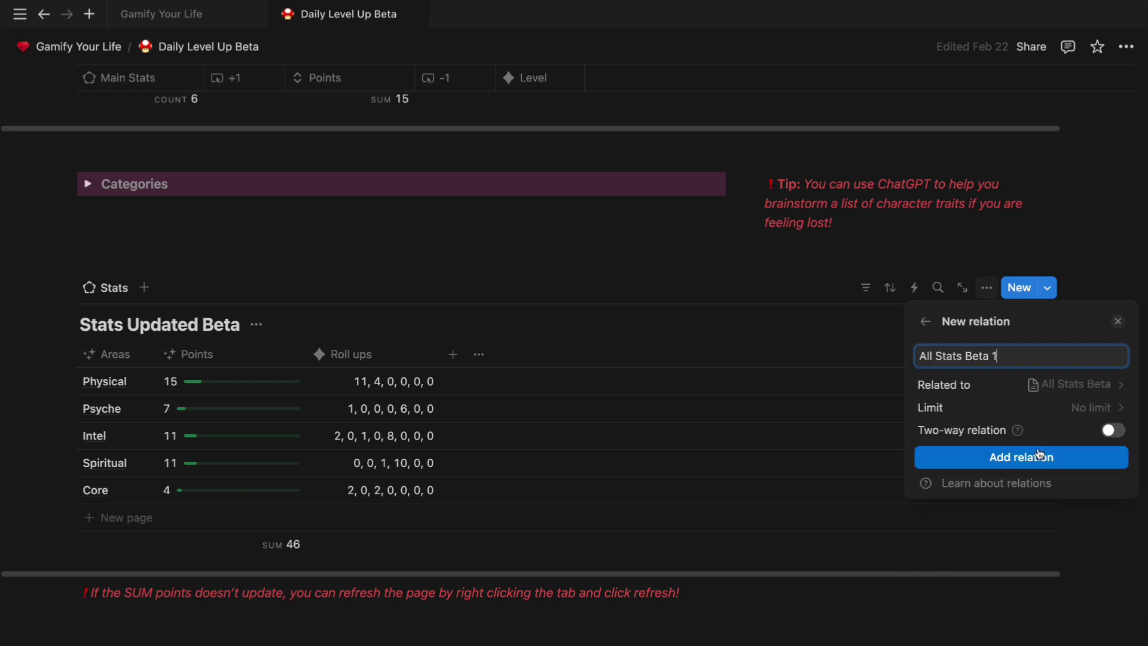
click(1027, 460)
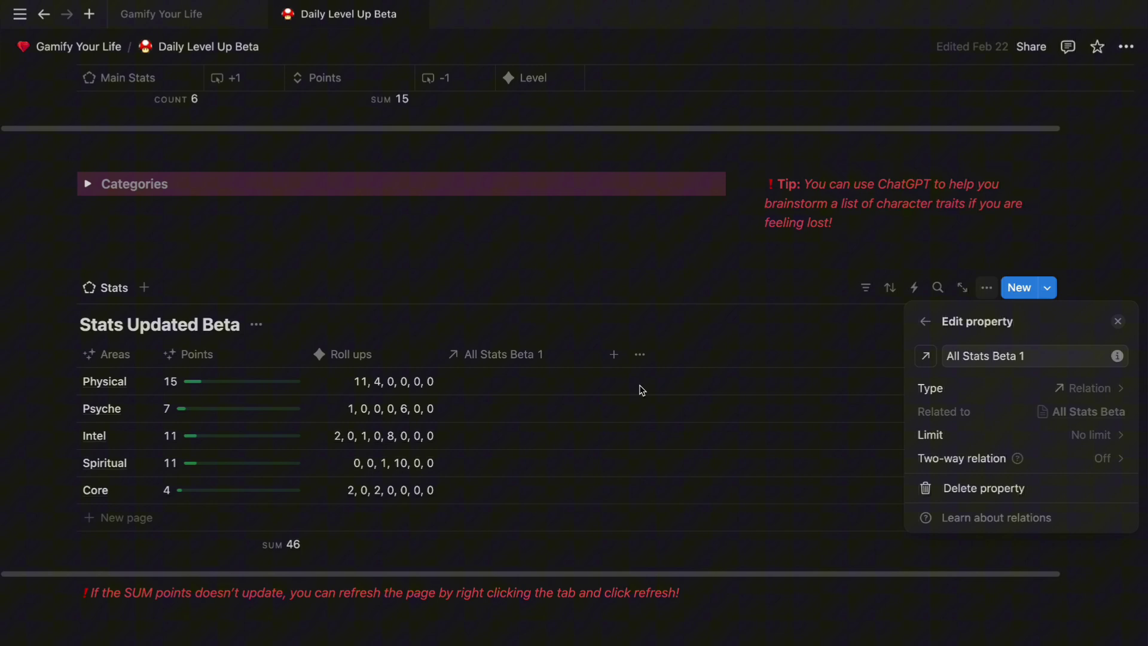
click(546, 379)
scroll(517, 383, up, 4)
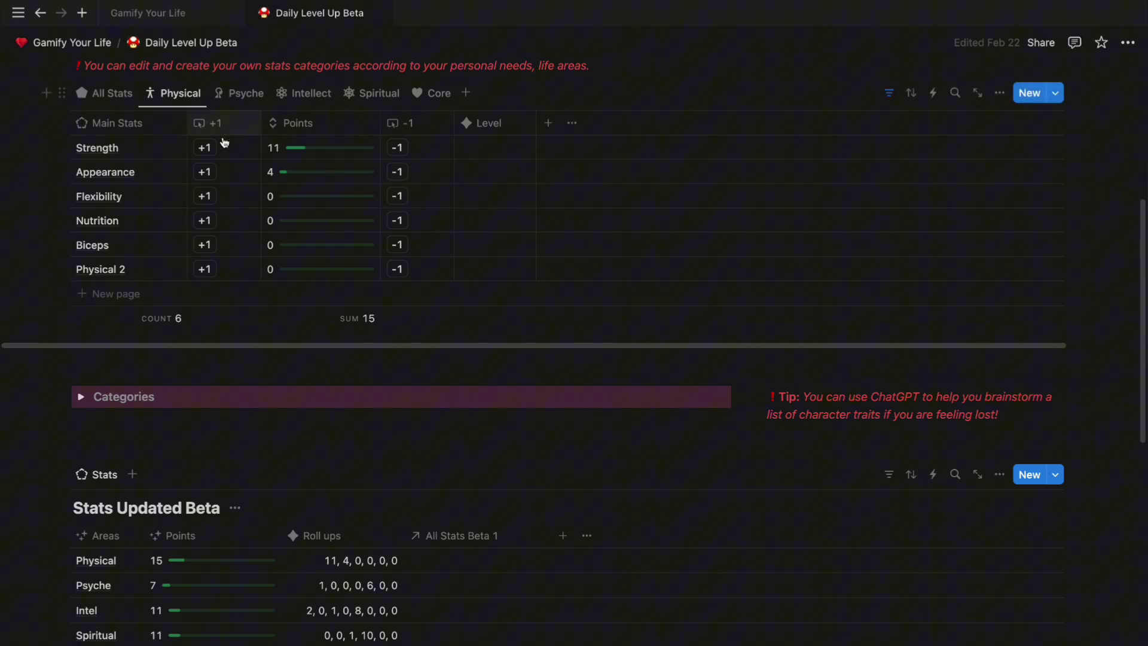
Link the Physical row to Strength, Appearance, Flexibility, Nutrition and Biceps.
click(450, 570)
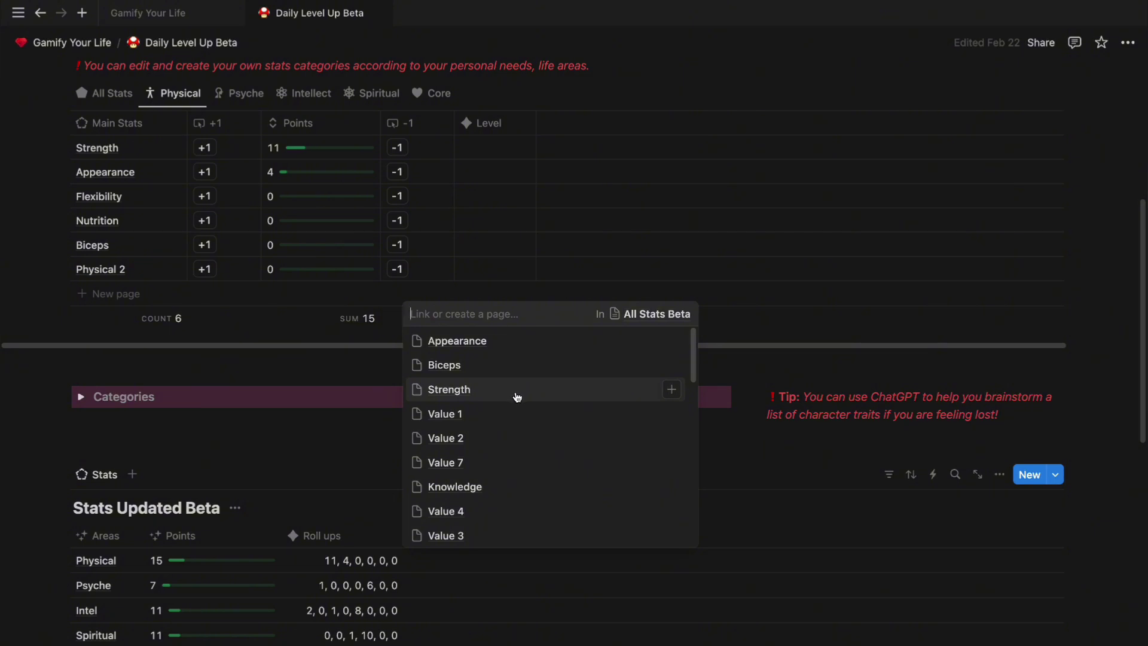
click(511, 398)
click(499, 412)
text(flex)
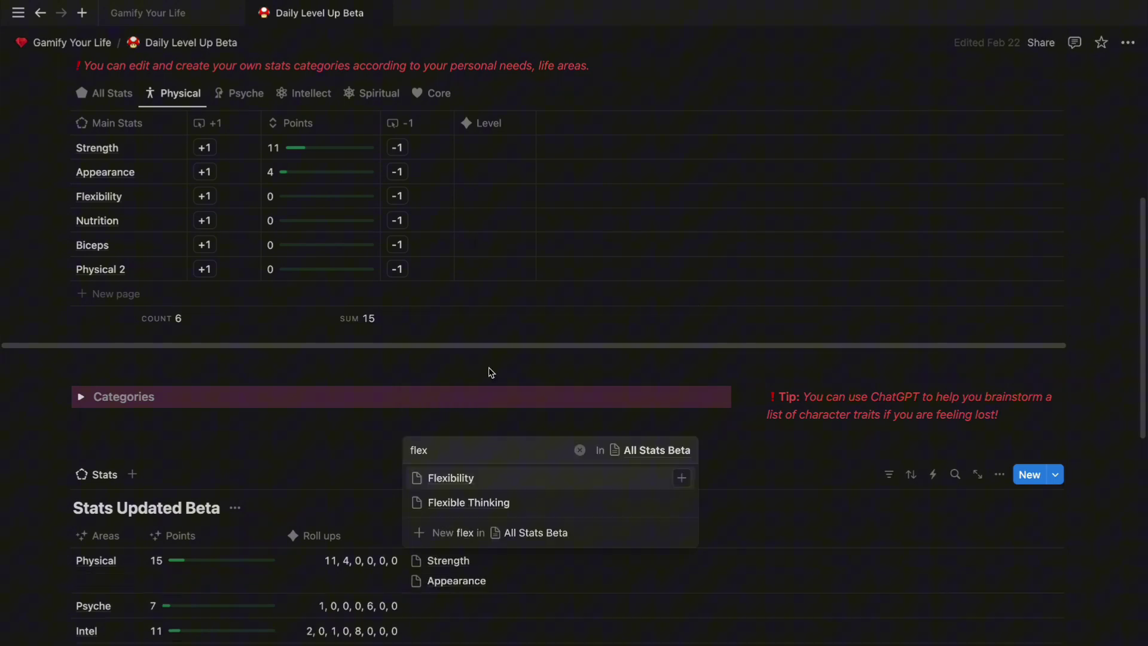
click(507, 478)
text(nutrition)
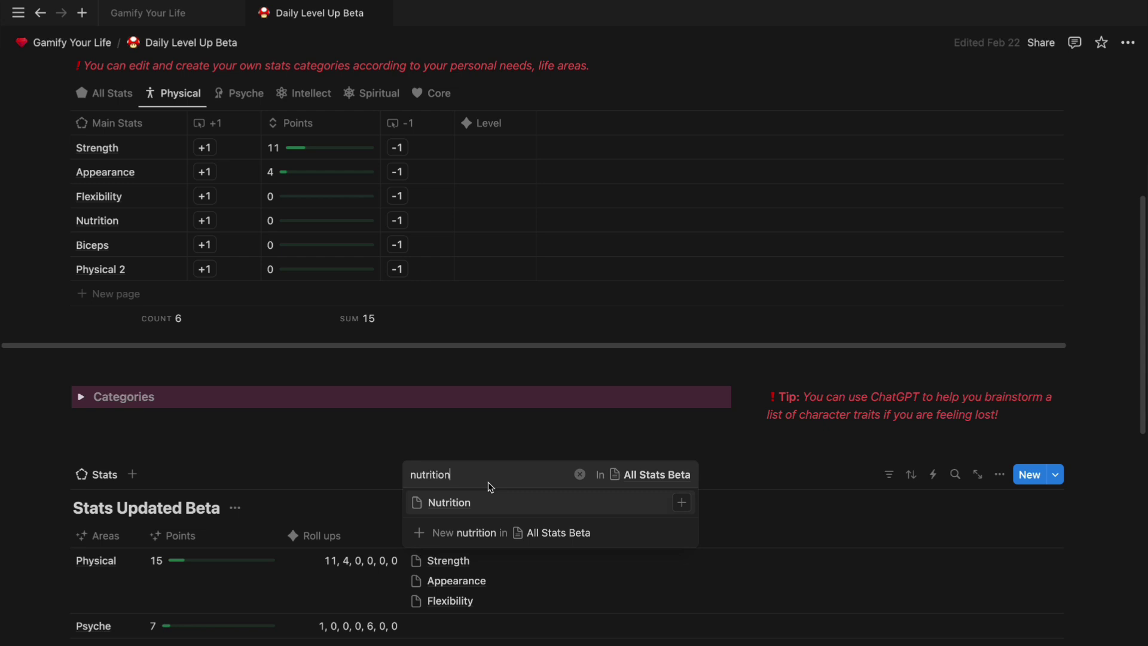
click(447, 502)
text(biceps)
click(442, 505)
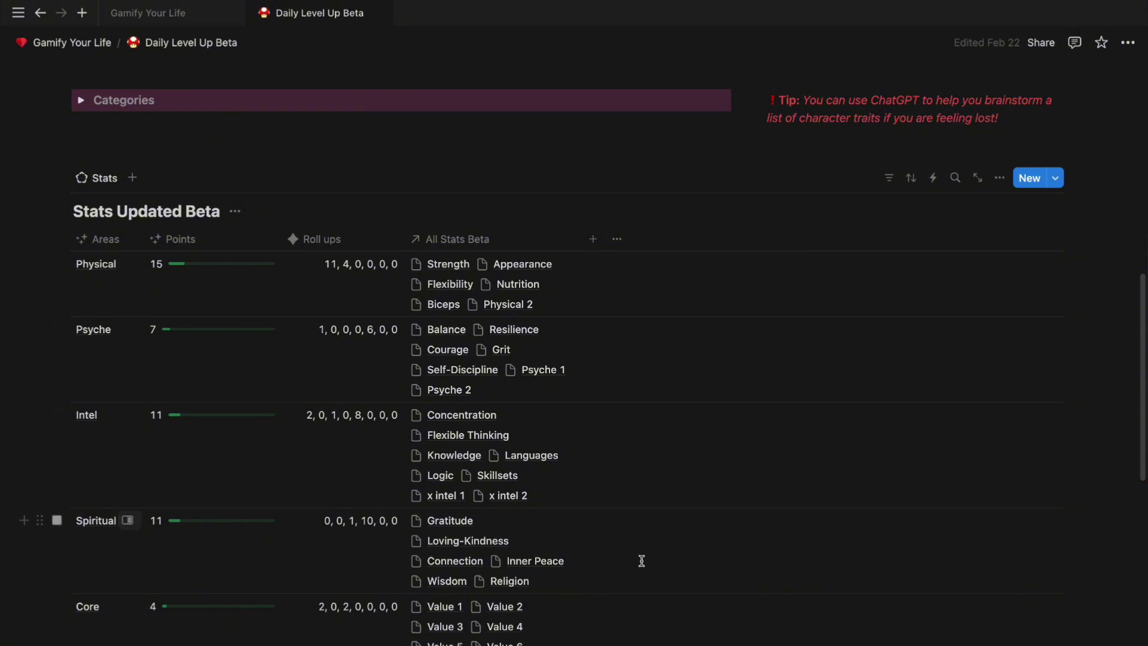
Review the Psyche and Spiritual rows' linked pages, then open the All Stats Beta column options.
click(454, 388)
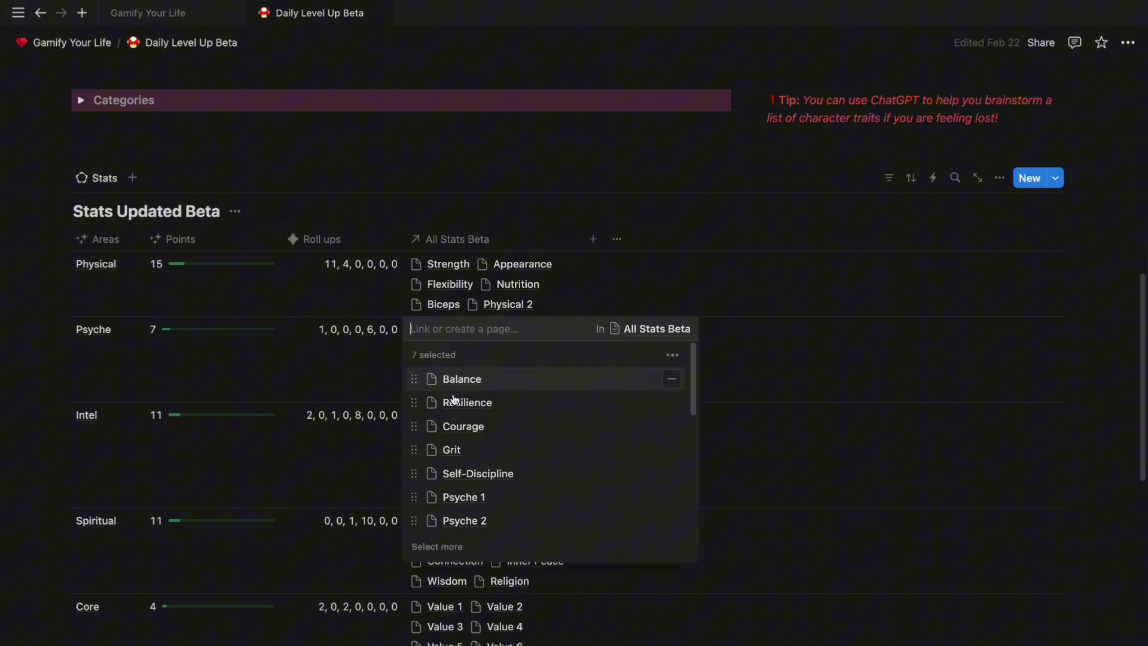
click(945, 441)
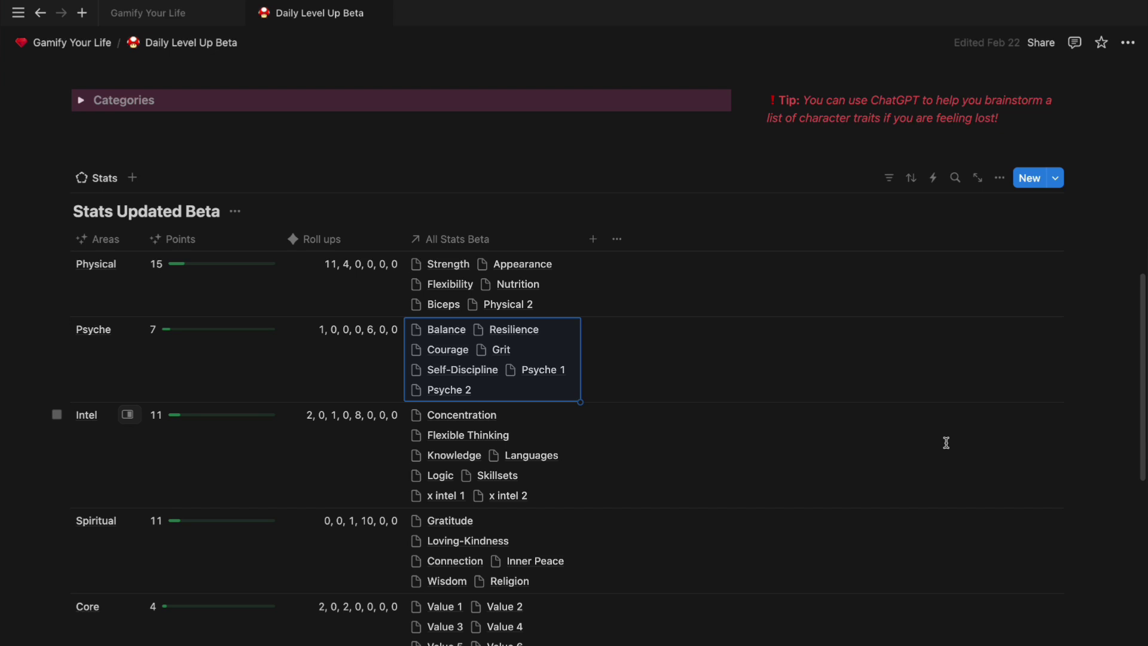
scroll(428, 413, up, 7)
click(239, 230)
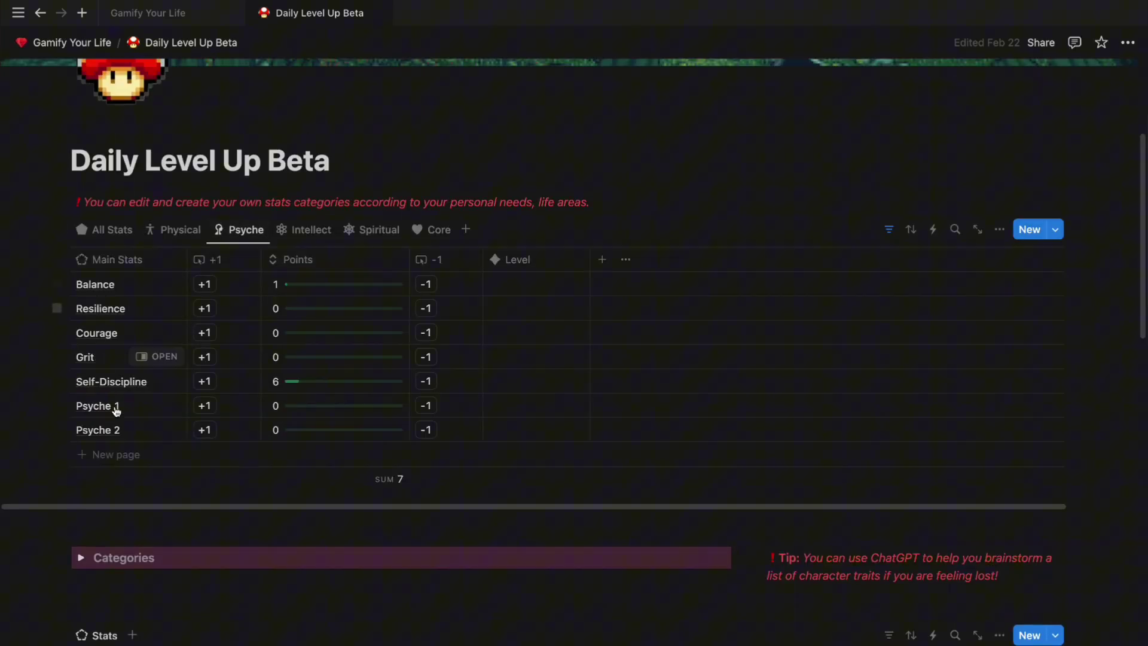
scroll(562, 548, down, 2)
scroll(562, 548, down, 8)
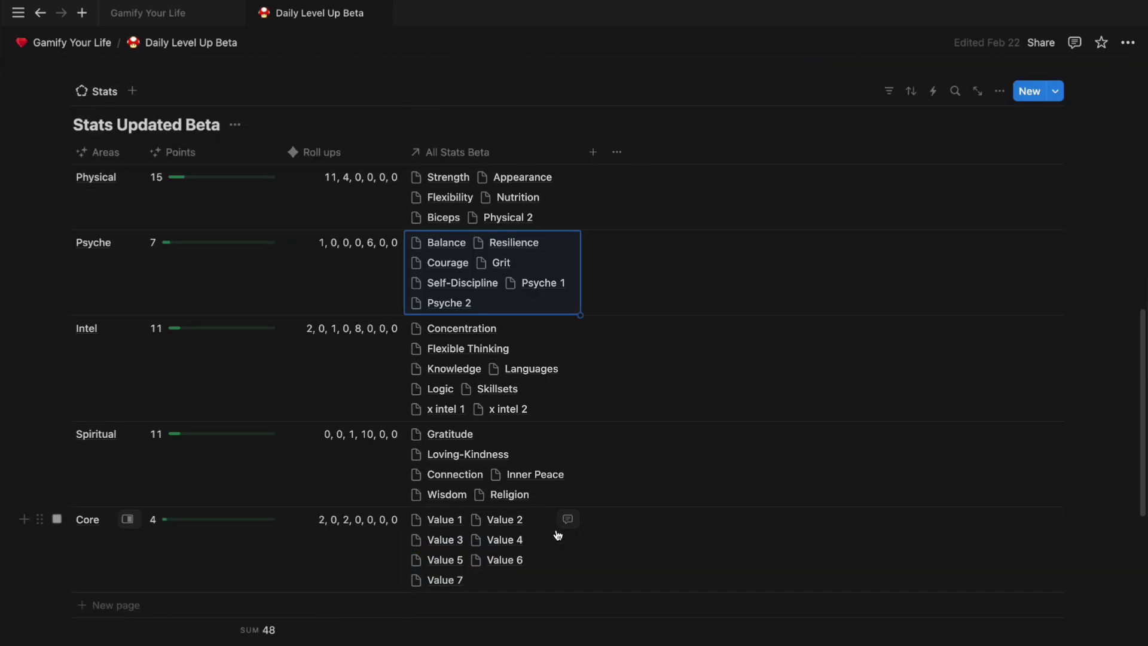
click(535, 476)
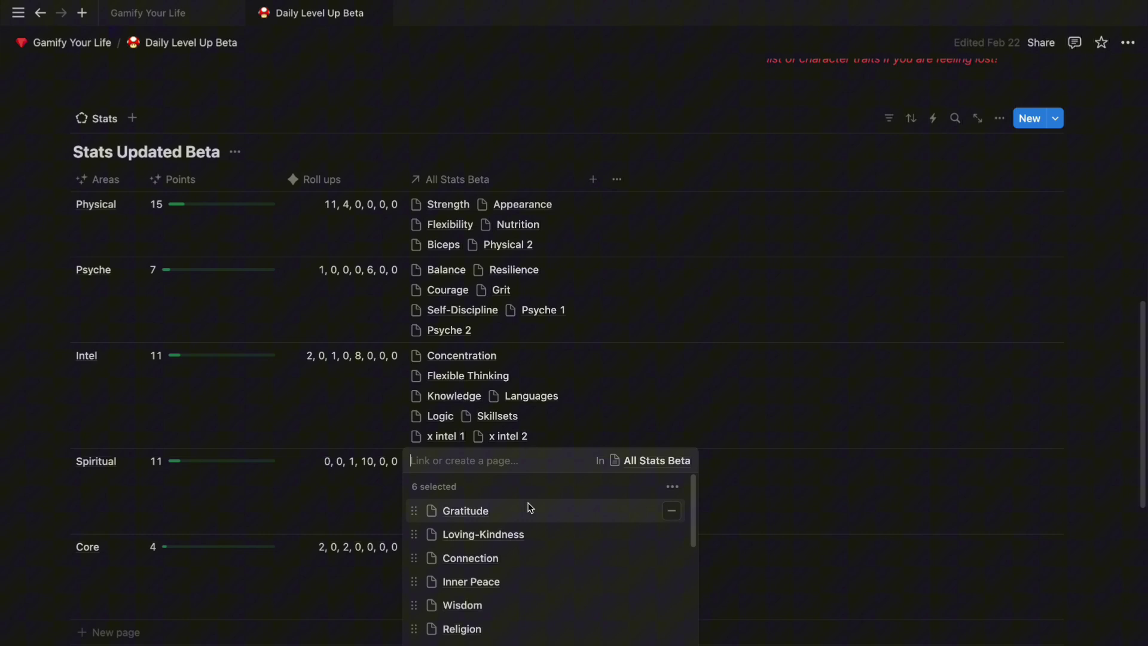
click(591, 275)
scroll(590, 276, up, 1)
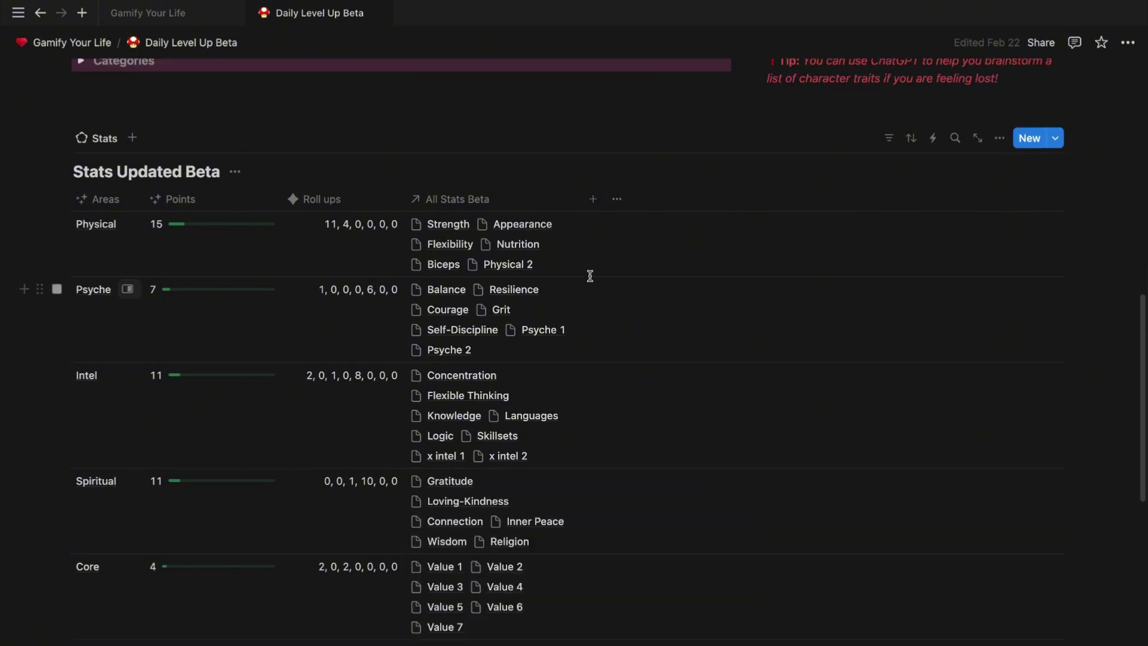
click(450, 204)
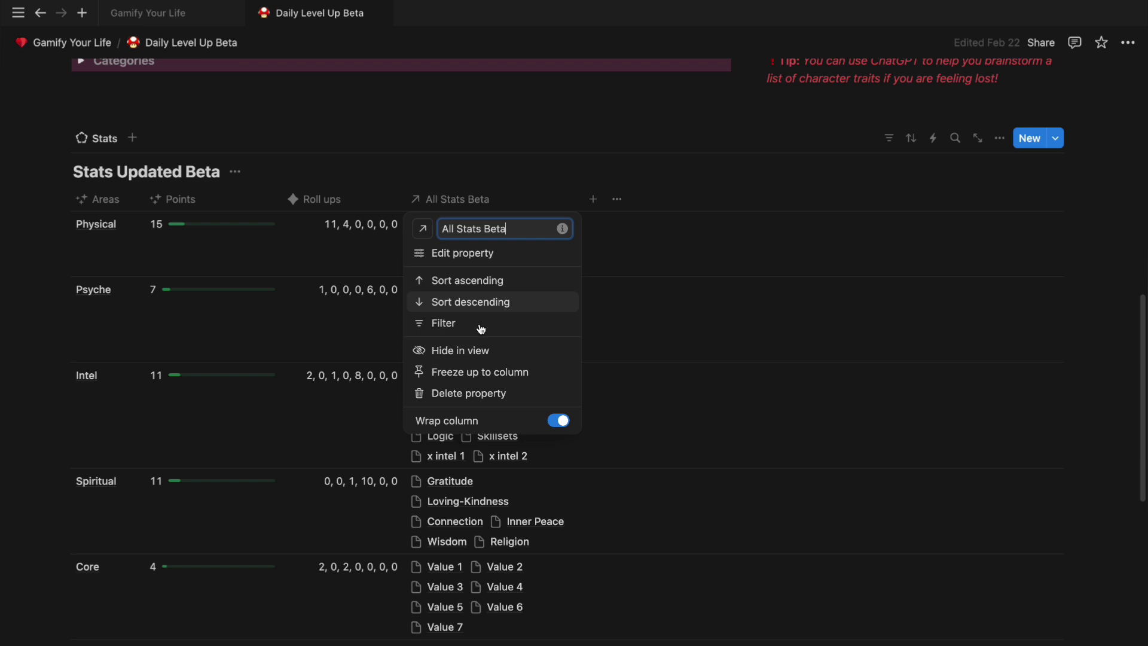
Hide the All Stats Beta column and add a Rollup property using the All Stats Beta relation.
click(469, 354)
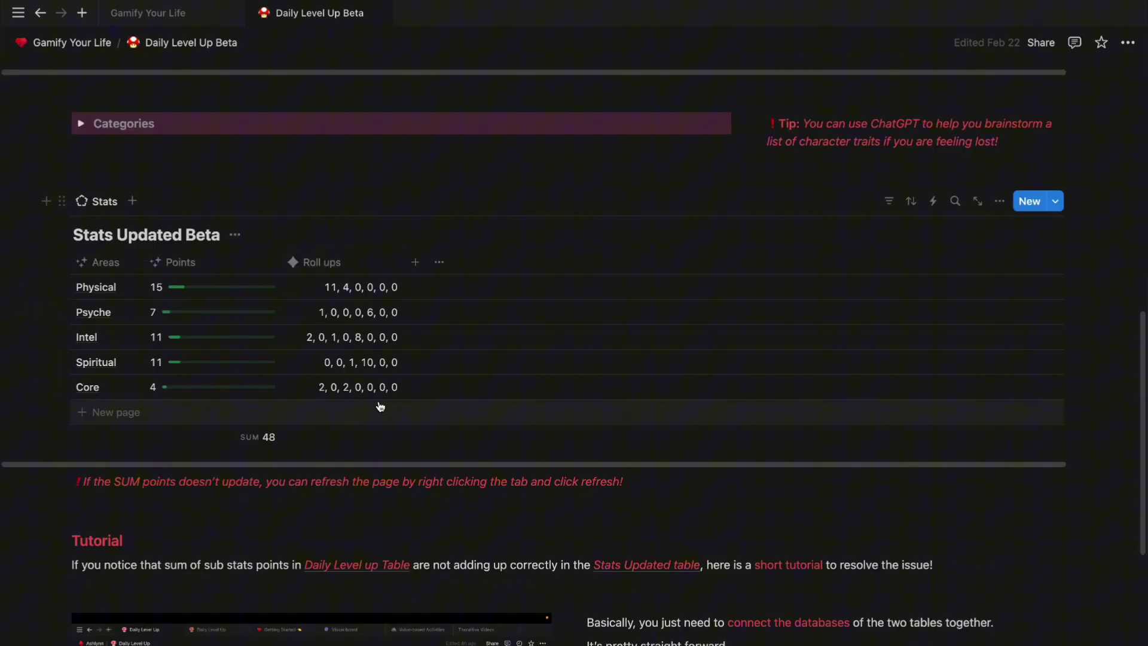
click(415, 263)
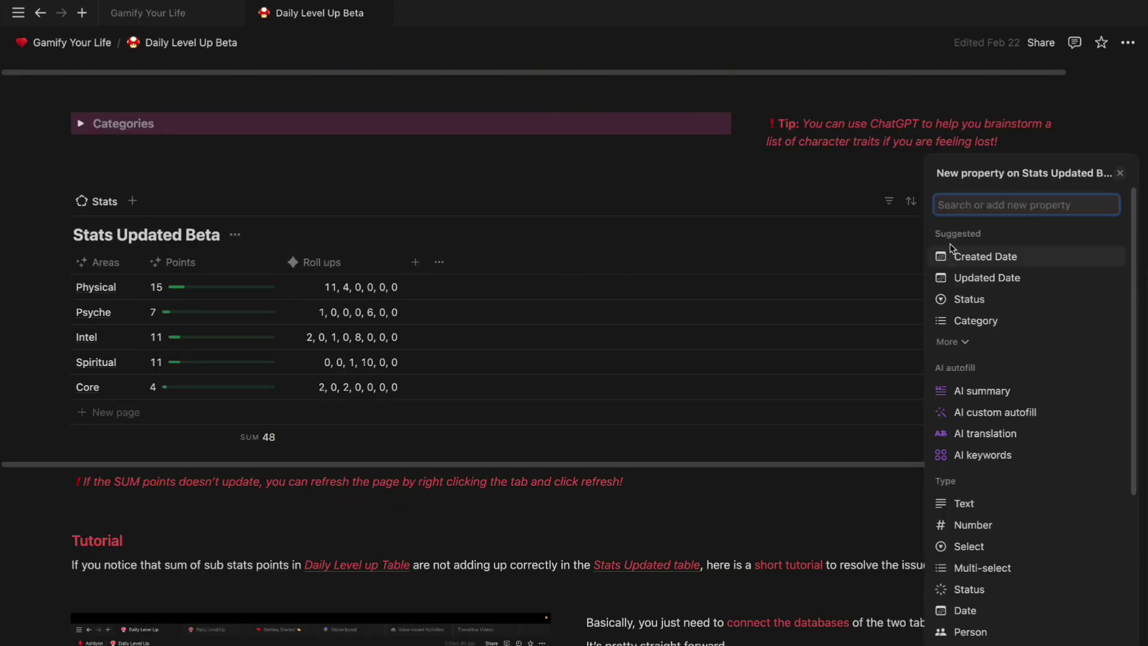
text(roll)
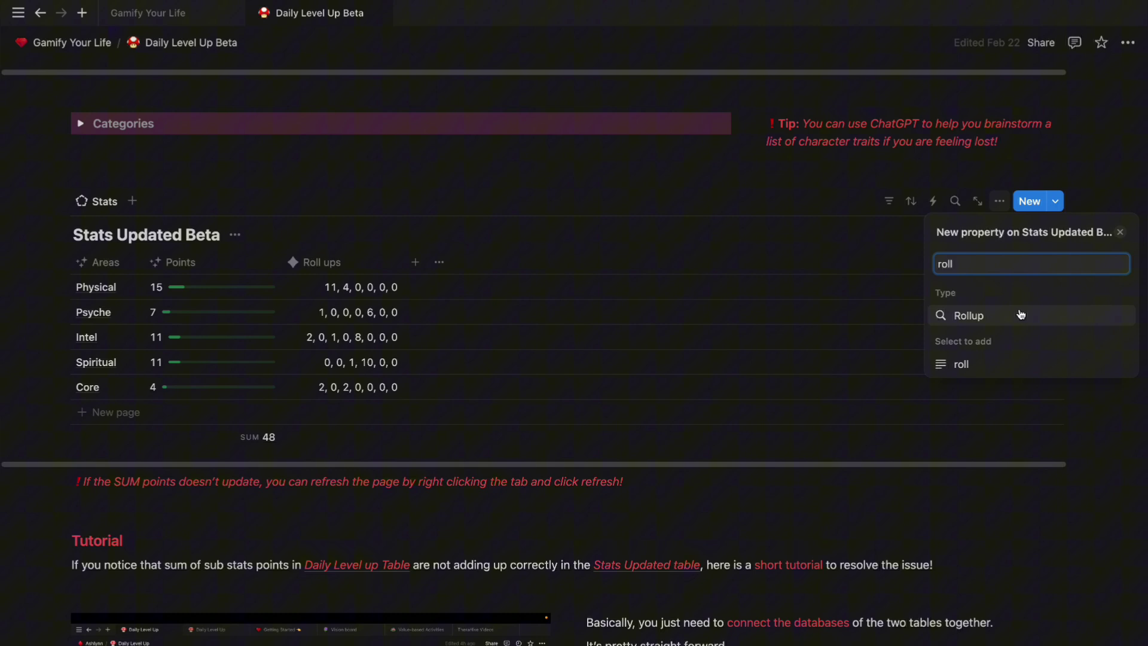
click(1018, 312)
click(1020, 315)
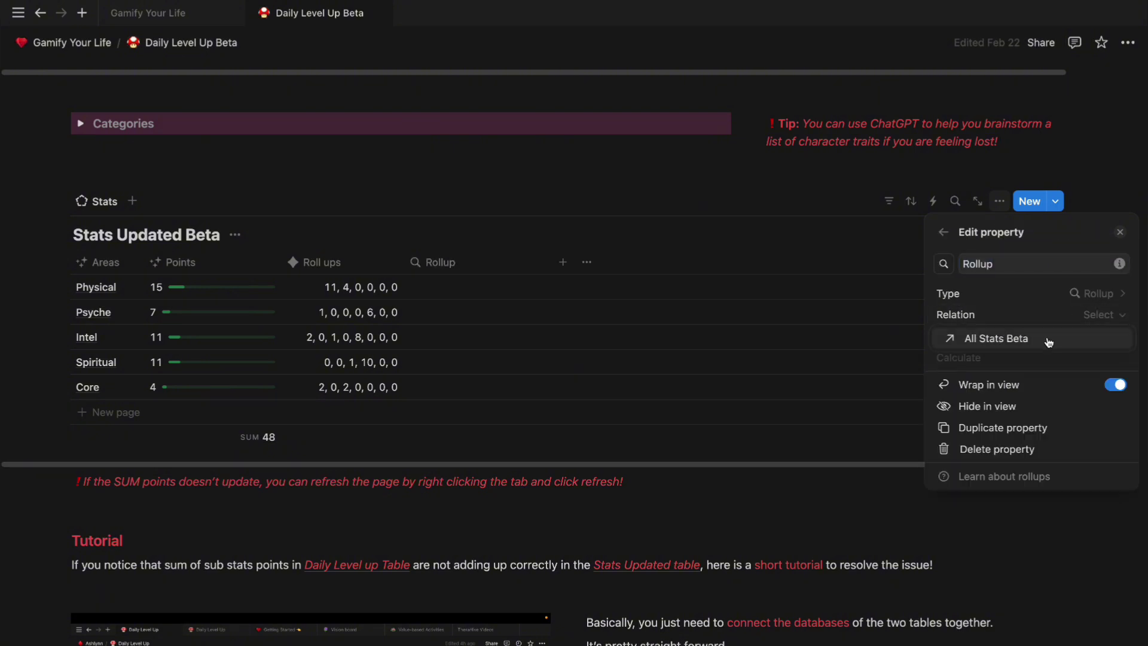
click(976, 339)
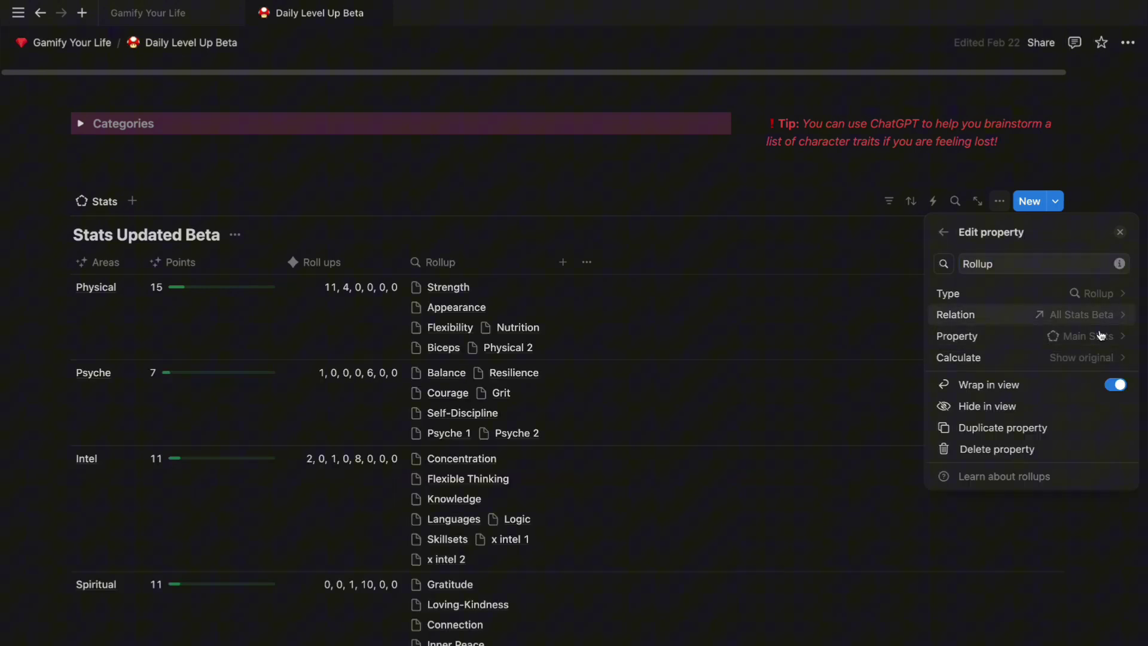
Make the rollup Sum each area's Points and display the totals as a bar.
click(1110, 342)
click(1002, 423)
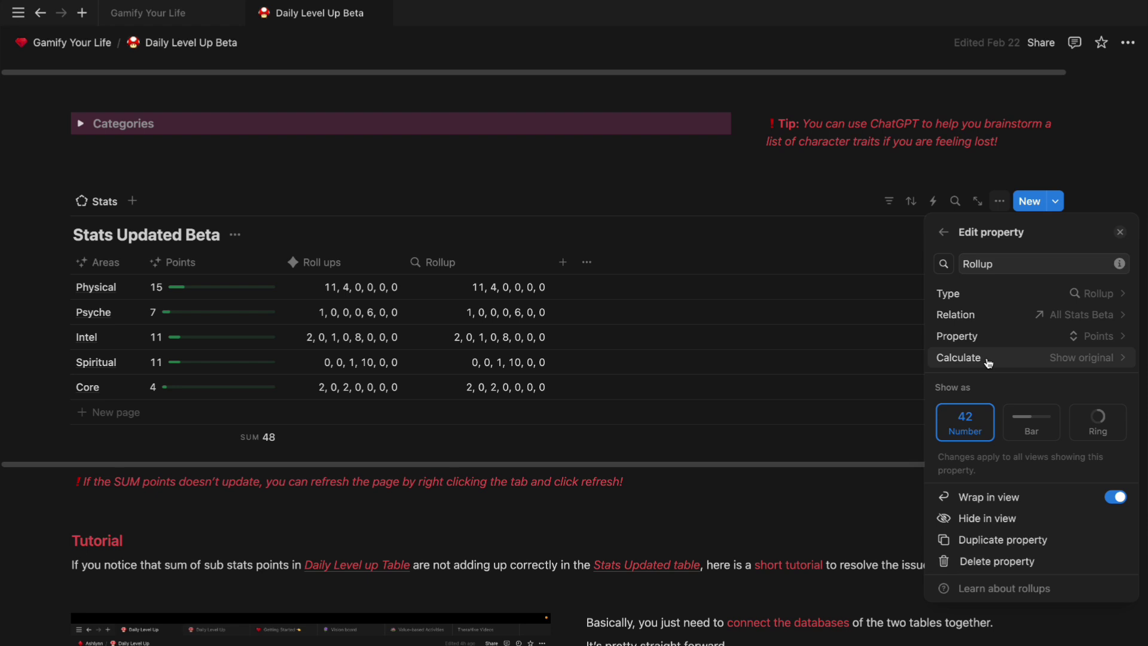
click(1032, 365)
mouse_move(1040, 466)
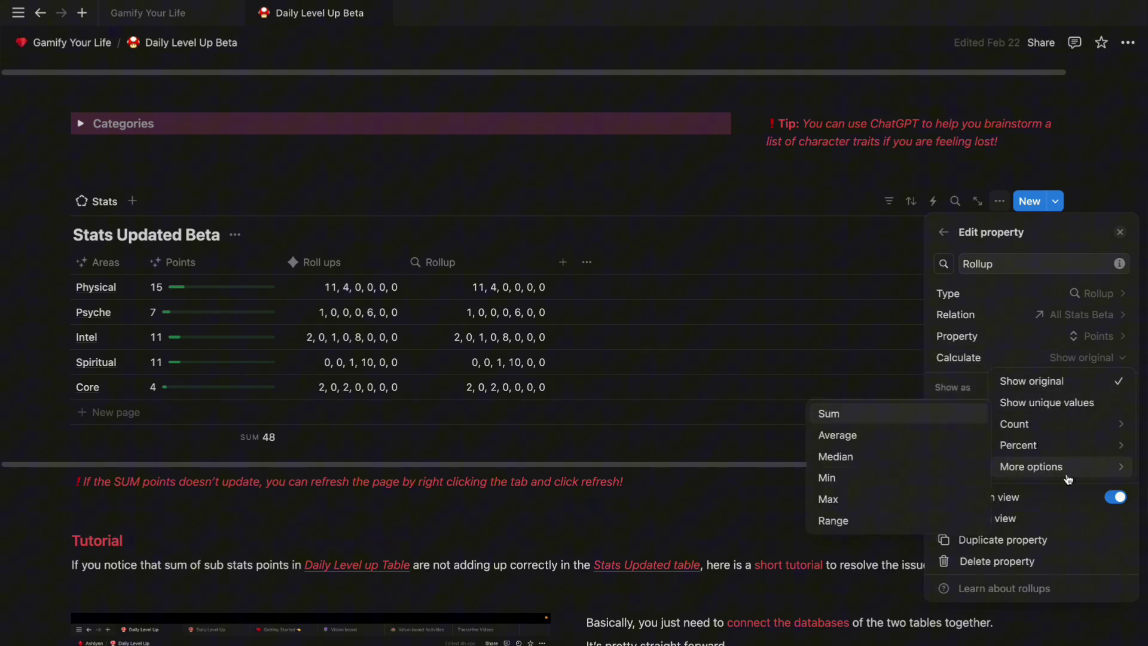
click(865, 420)
click(504, 262)
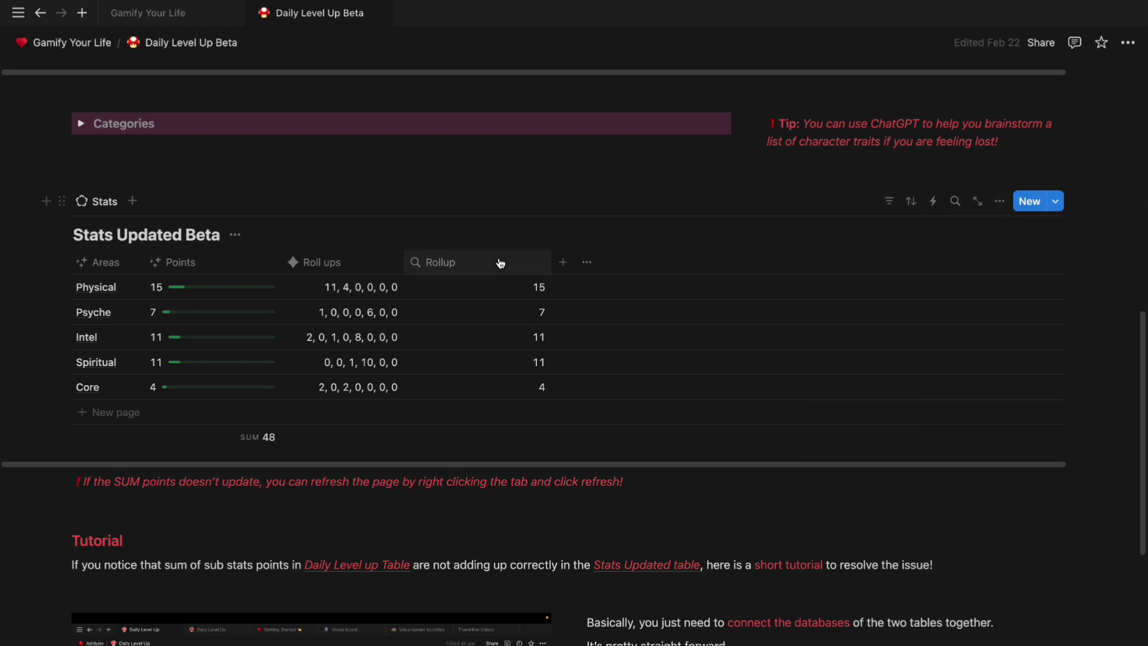
click(504, 261)
click(505, 317)
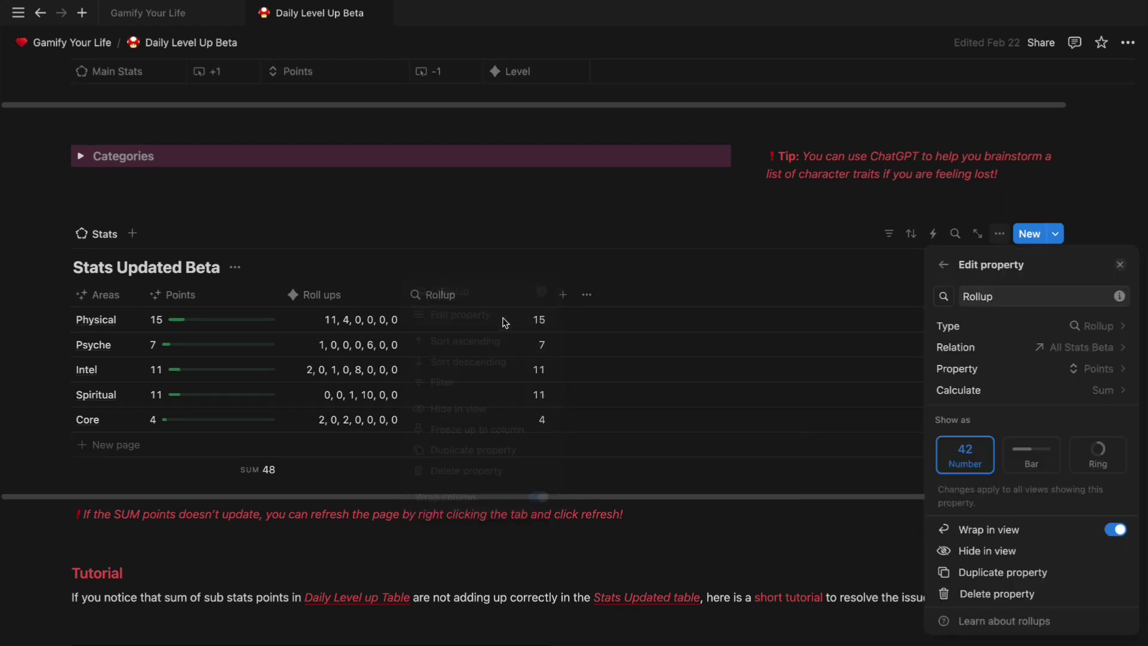
click(1037, 459)
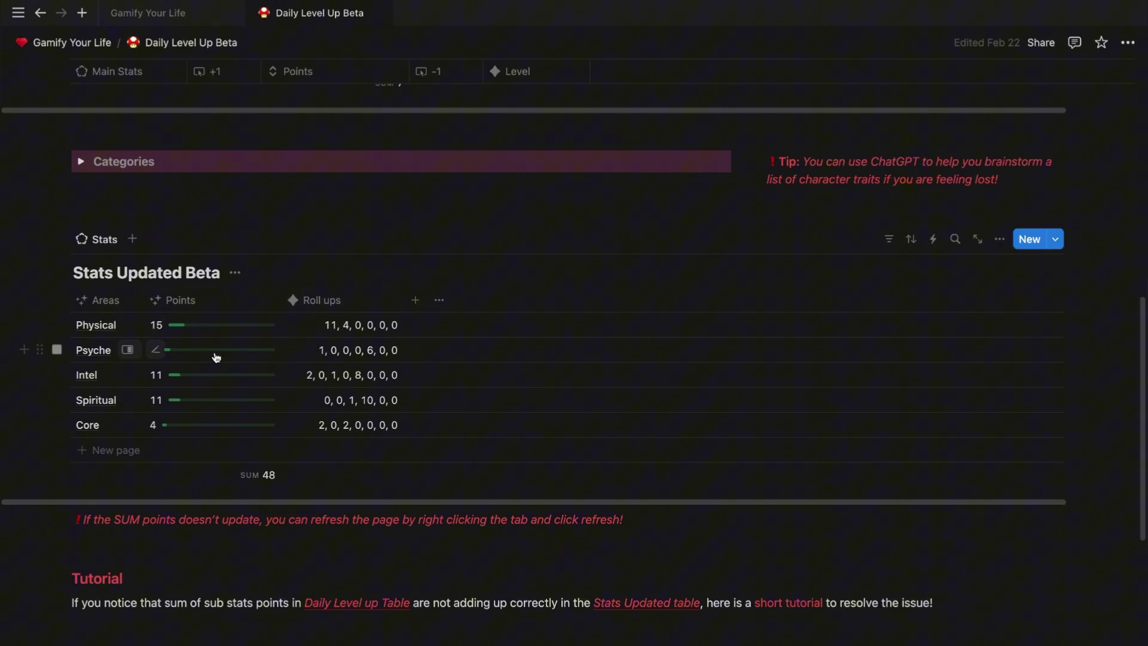
Show the Physical stats, then hide the Roll ups column and undo the hide.
scroll(610, 320, up, 6)
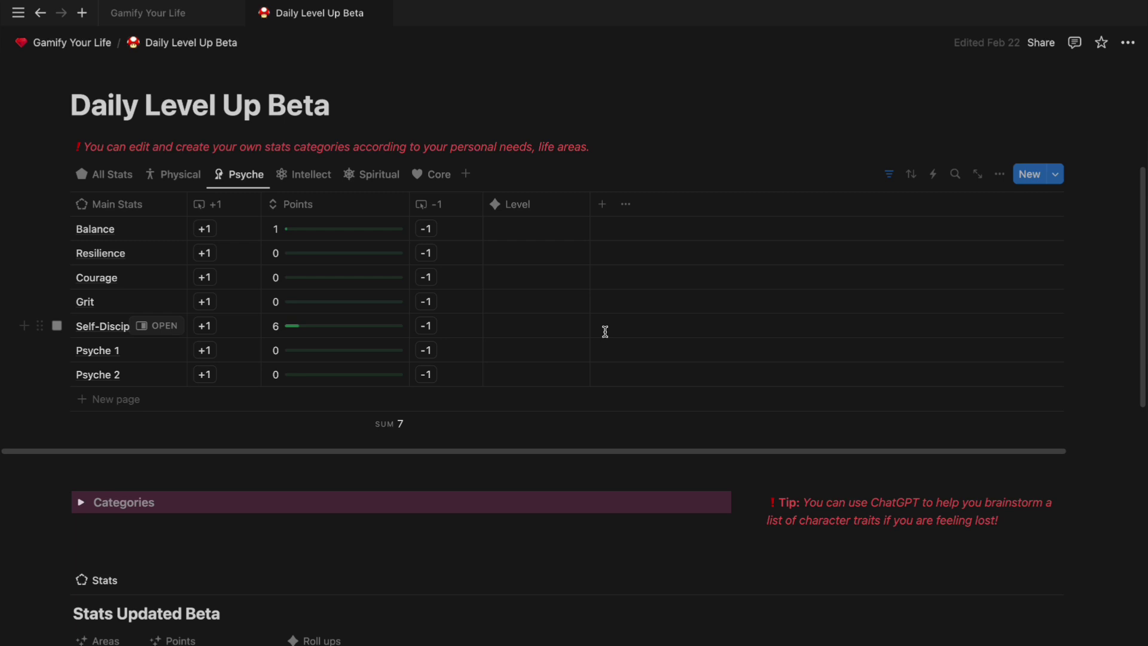
scroll(605, 331, down, 1)
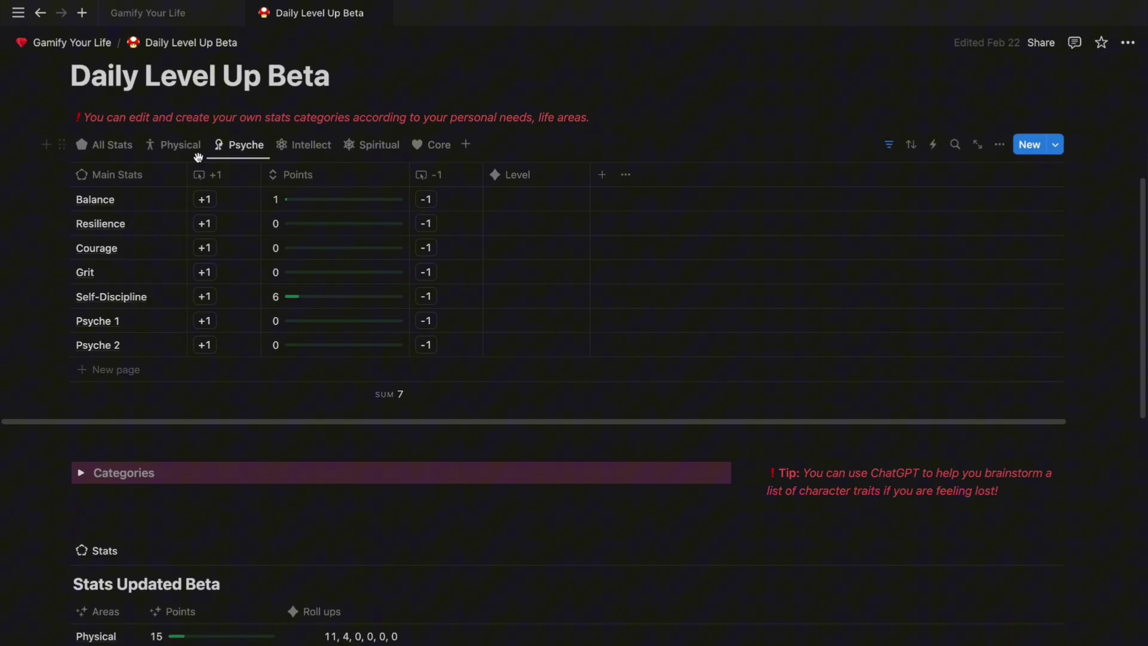
click(197, 154)
scroll(423, 361, down, 3)
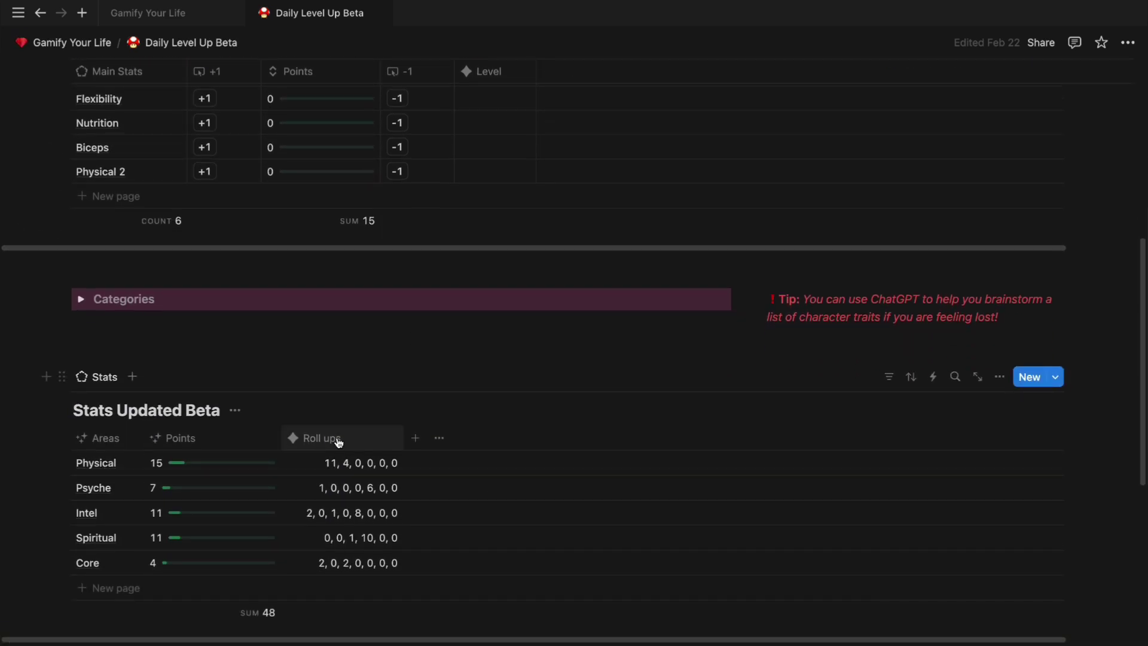
click(338, 442)
click(350, 588)
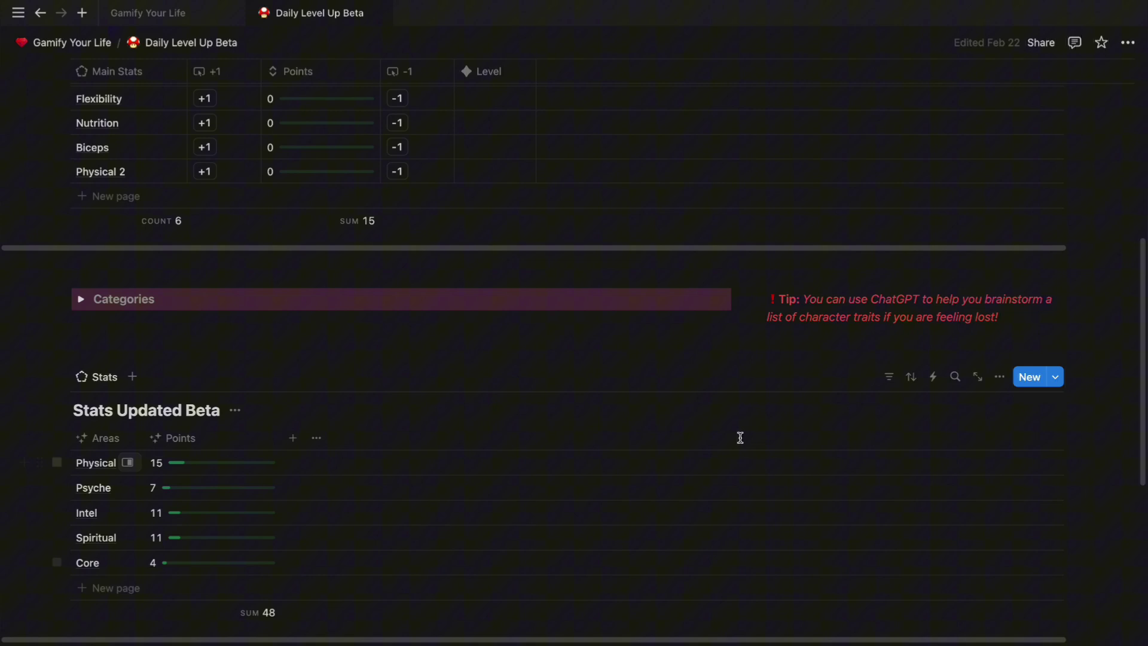
key(ctrl+z)
View the Psyche and Intellect stats in the table.
scroll(517, 576, up, 2)
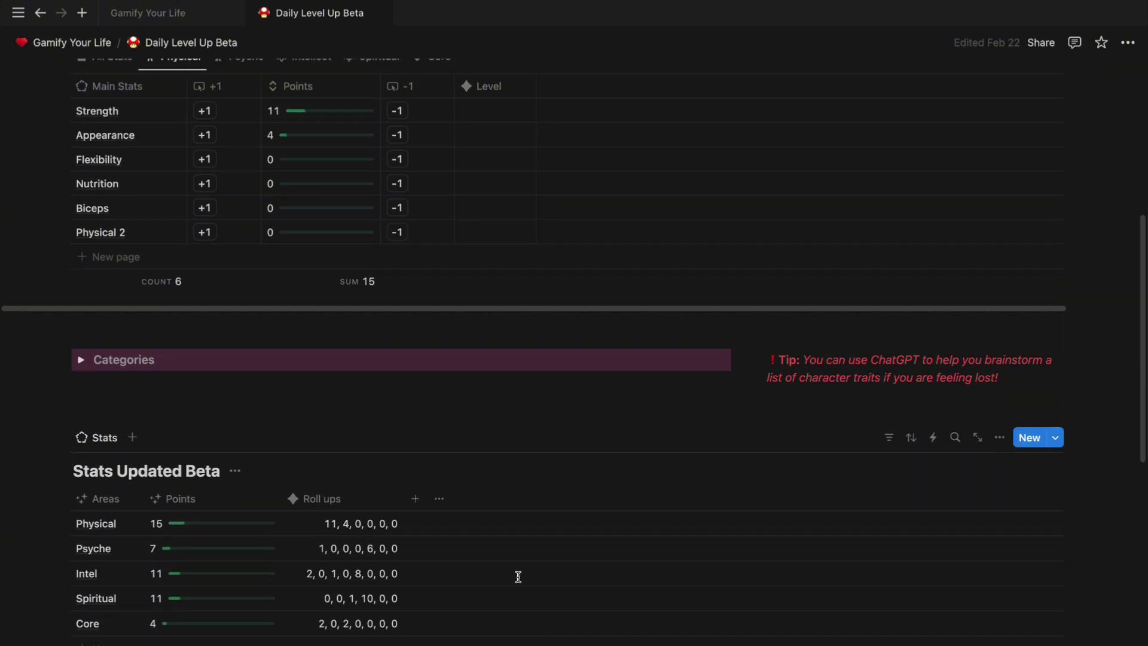
scroll(518, 576, up, 2)
click(239, 126)
click(305, 126)
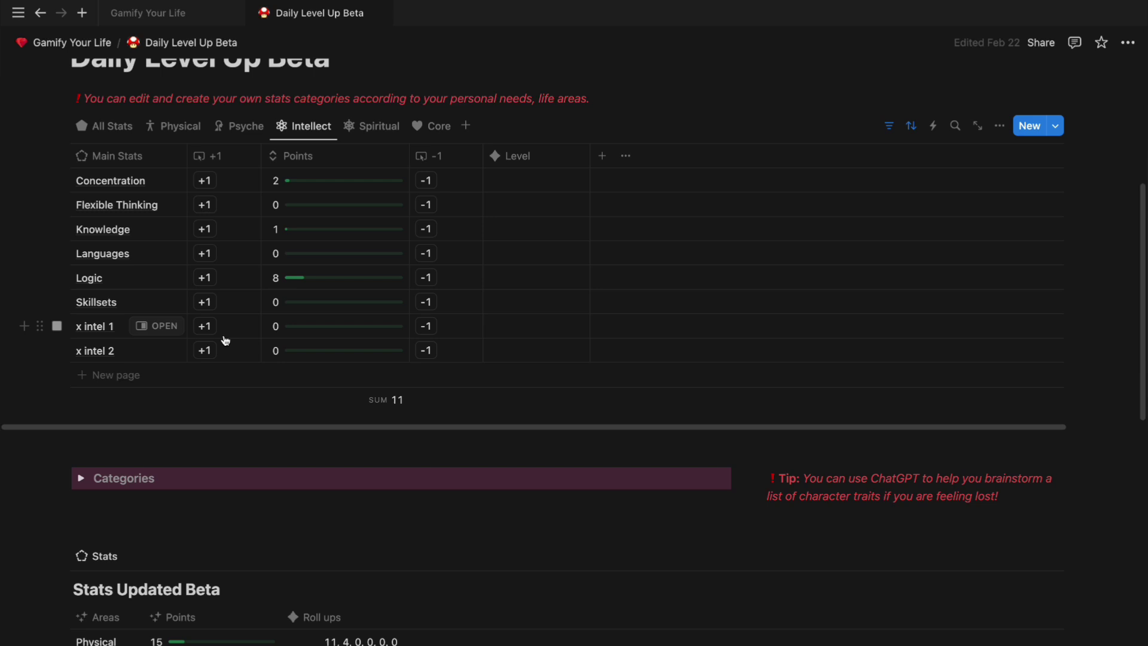
scroll(226, 340, down, 3)
Show the All Stats Beta property, check Psyche's linked stats, then return to Gamify Your Life.
click(999, 355)
click(1020, 455)
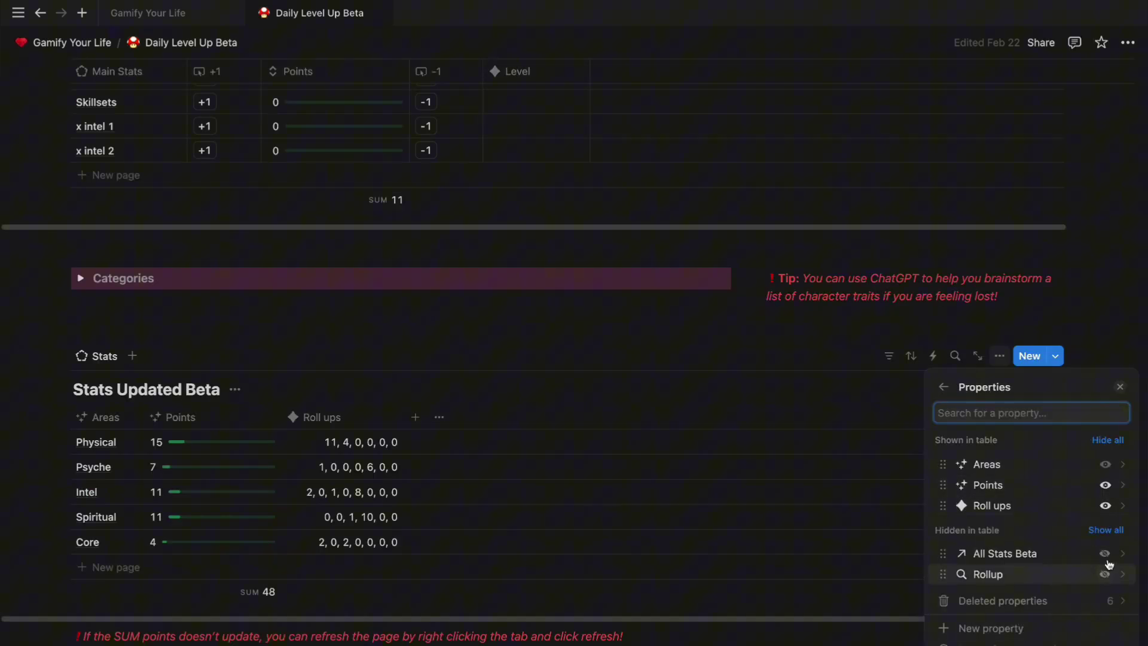
click(1106, 552)
scroll(455, 432, down, 2)
click(454, 431)
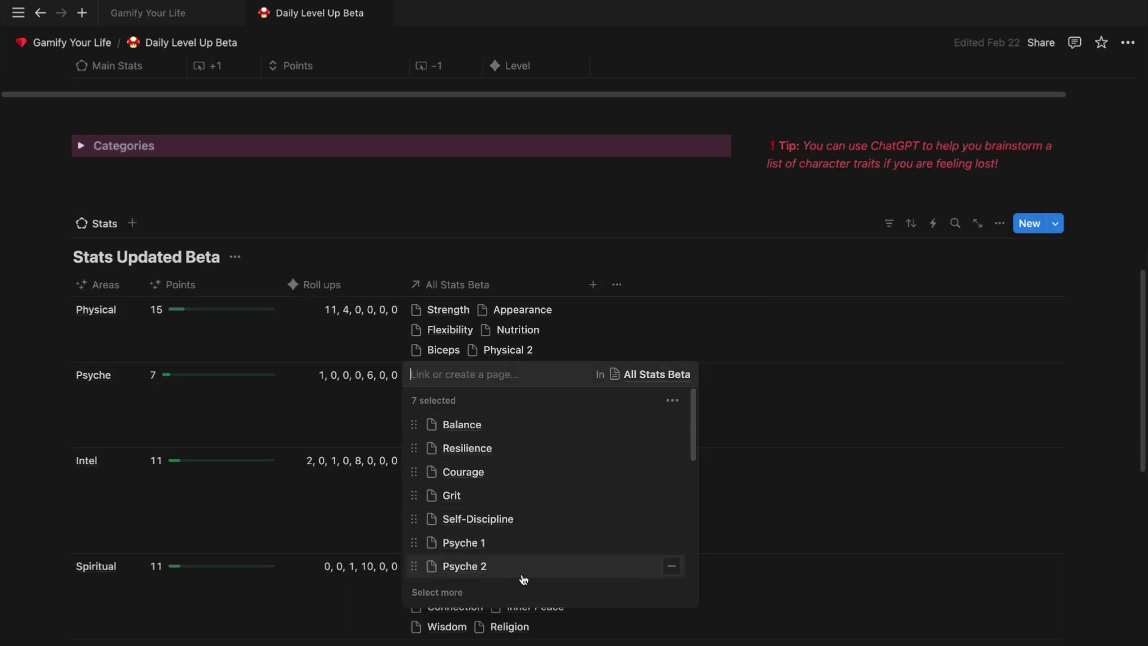
click(1080, 422)
scroll(1081, 422, up, 4)
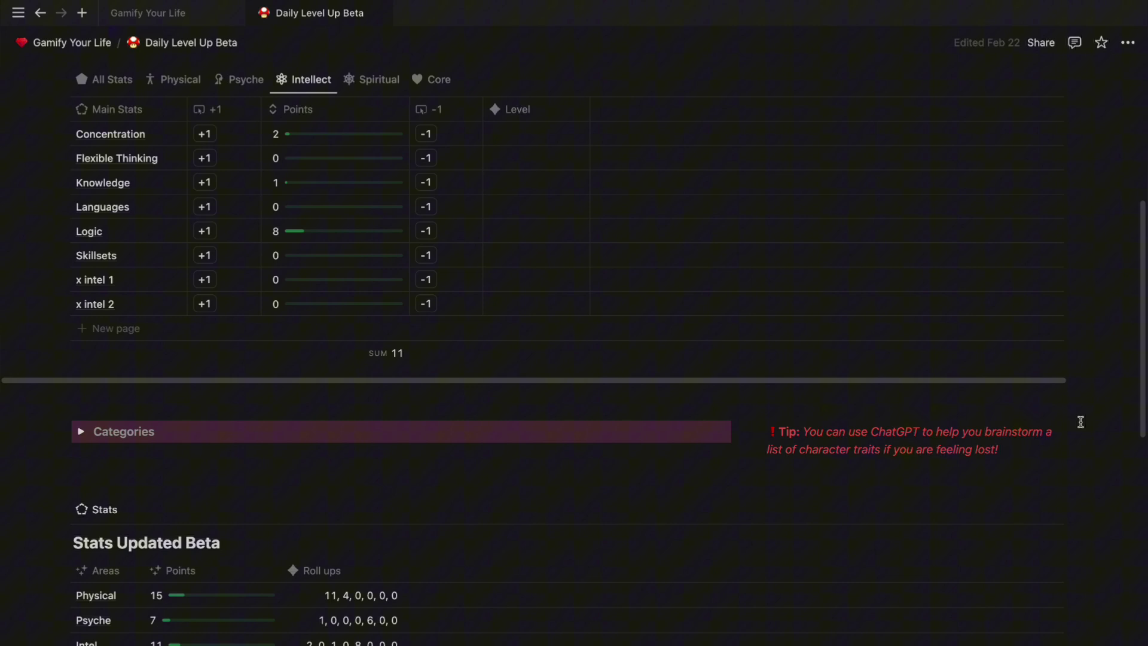
key(ctrl+shift+Tab)
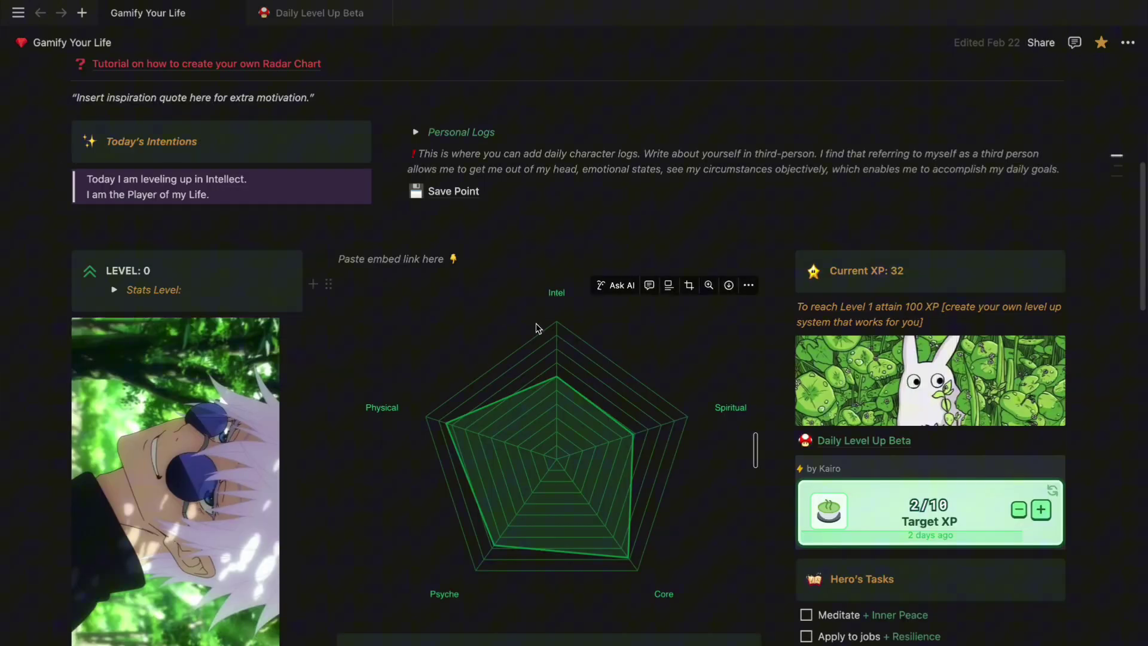
Zoom in, open the radar chart tutorial and read the Notion2Charts versus Data.Jumbo comparison.
key(ctrl+plus)
scroll(538, 327, up, 5)
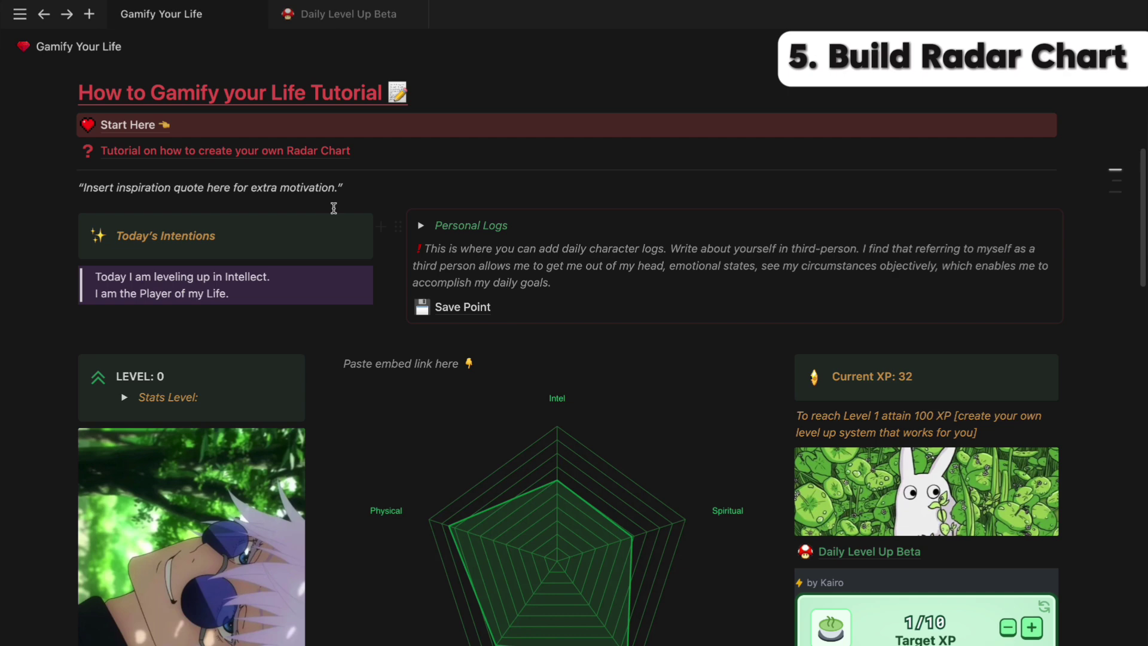
mouse_move(286, 329)
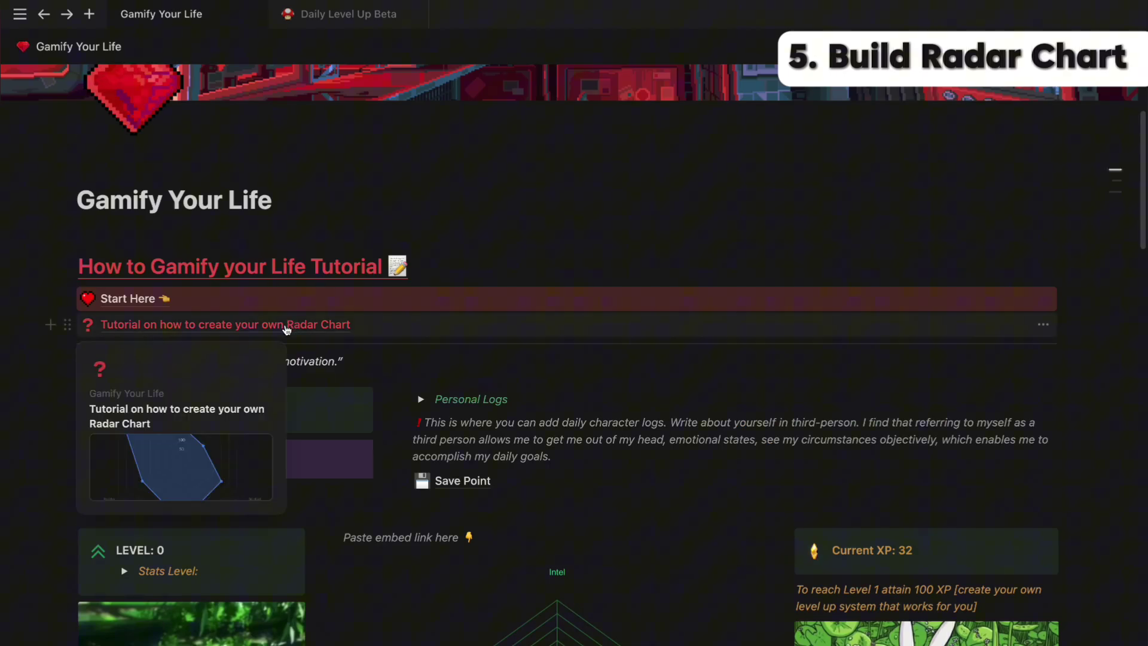
click(286, 329)
scroll(992, 378, down, 3)
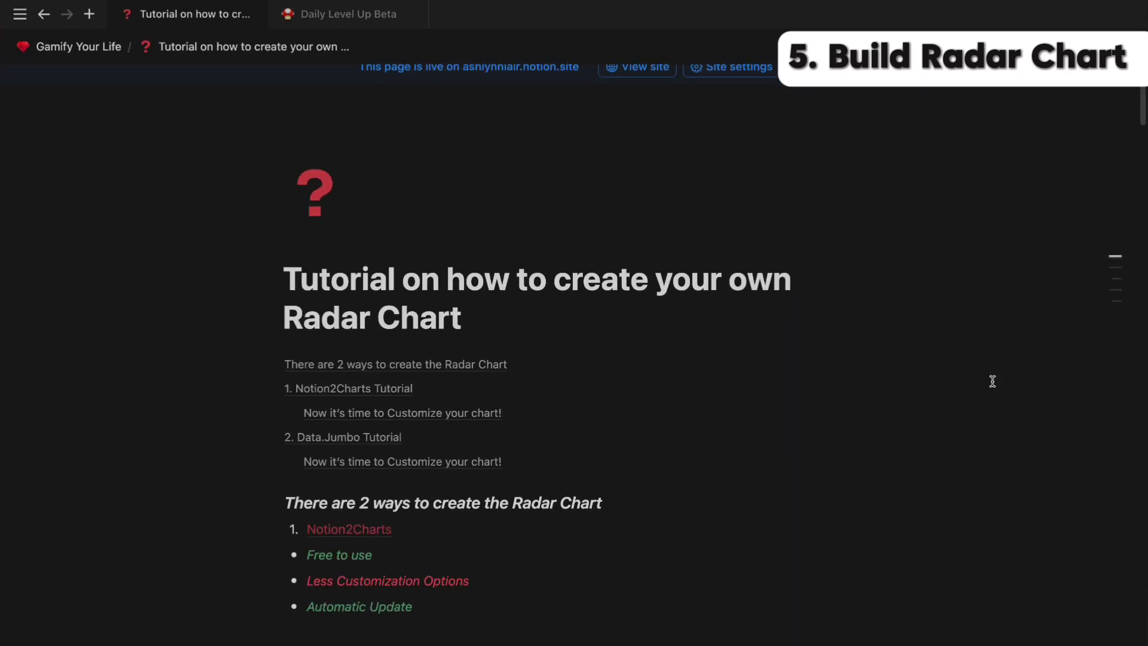
scroll(992, 381, down, 2)
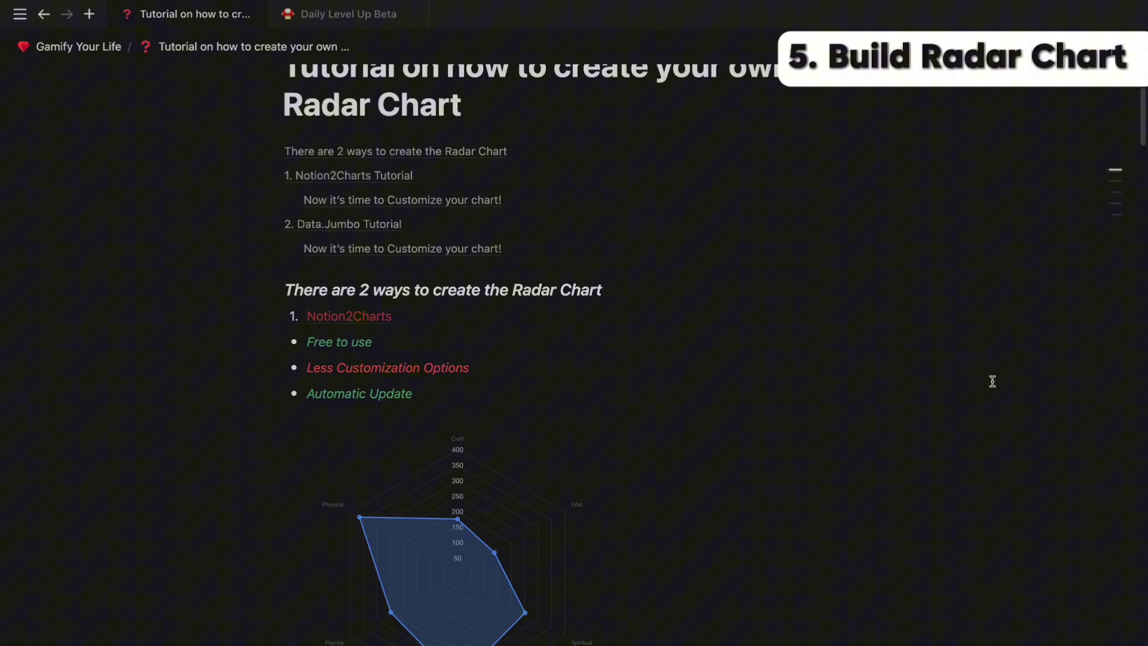
scroll(367, 245, down, 5)
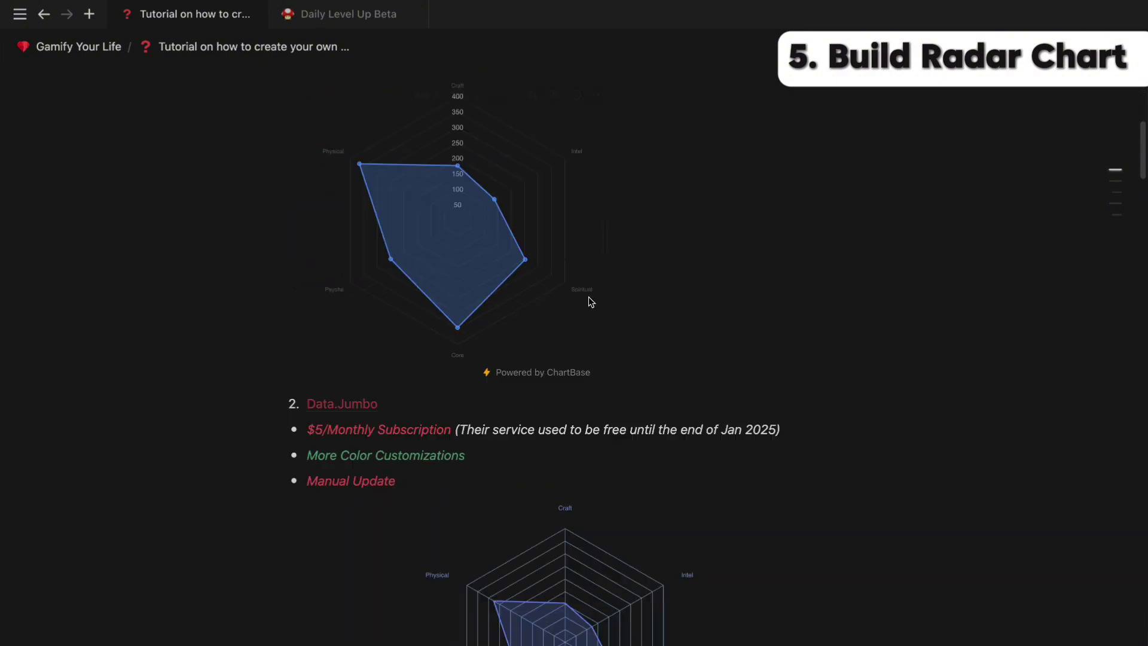
scroll(918, 424, down, 1)
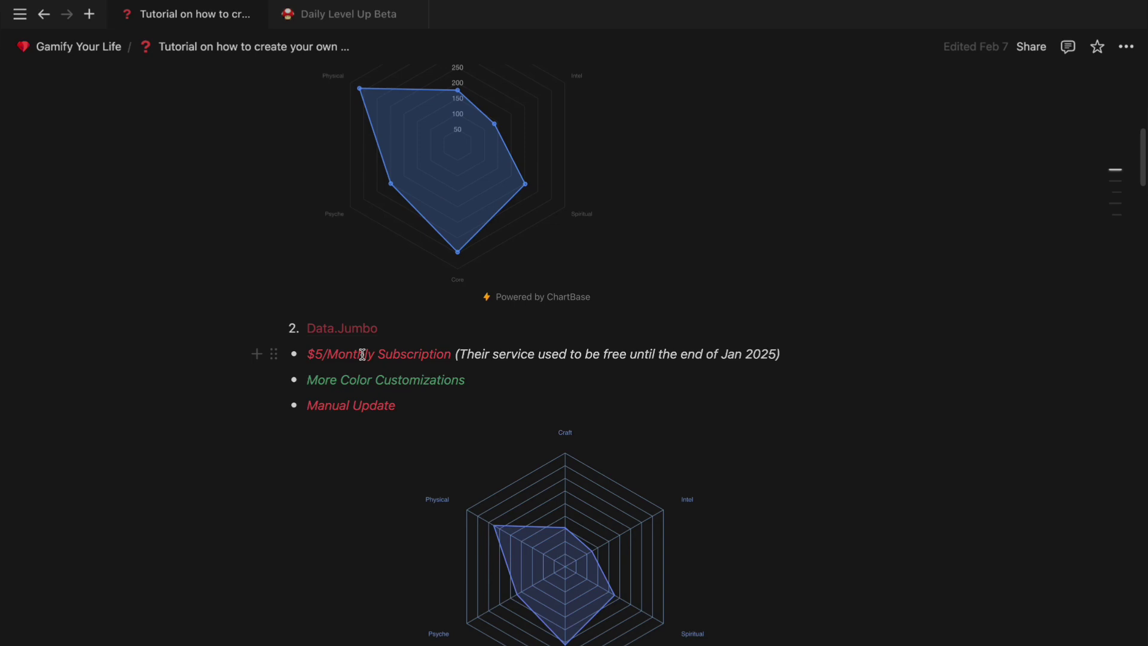
scroll(891, 385, up, 7)
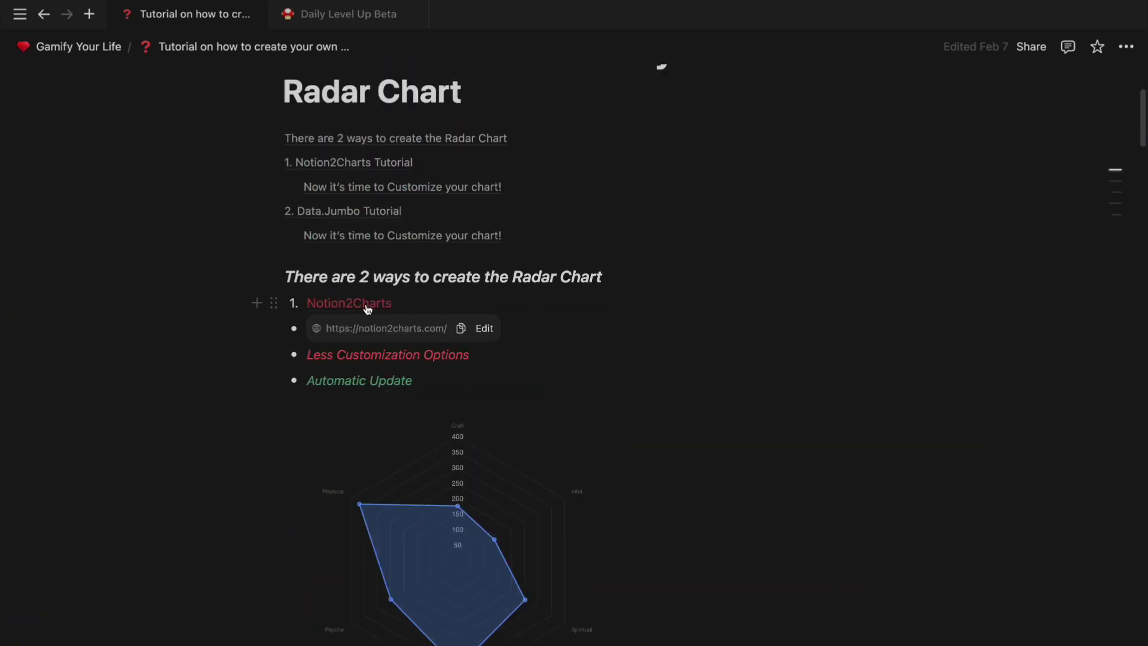
Open ChartBase from the Notion2Charts link and sign in with Google.
click(367, 306)
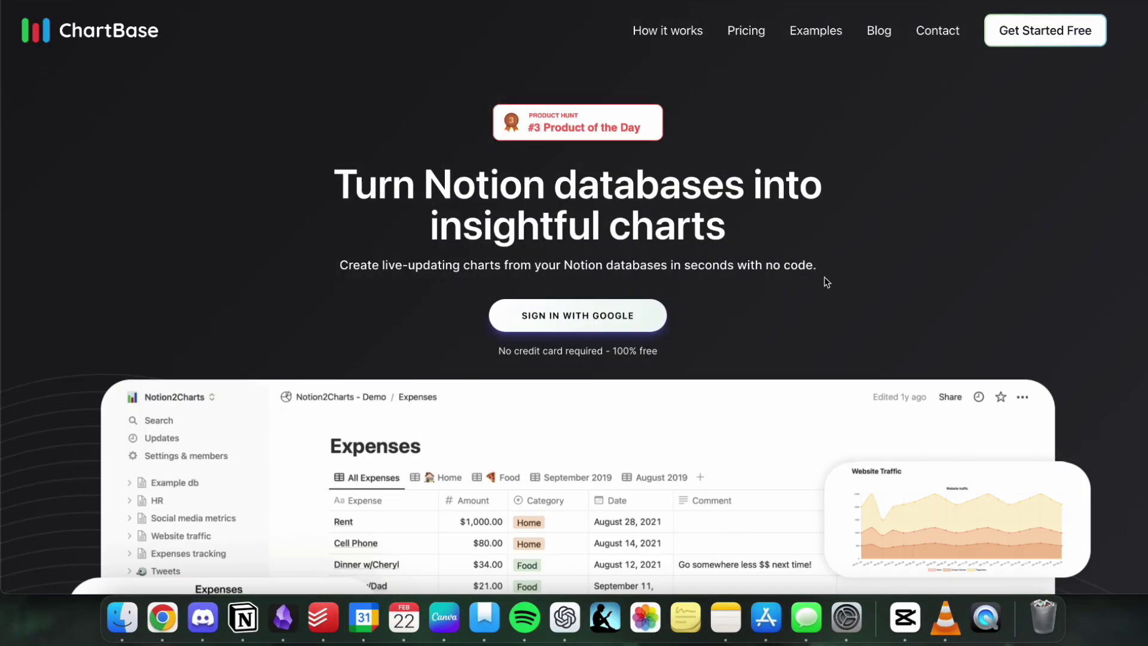
scroll(819, 280, down, 2)
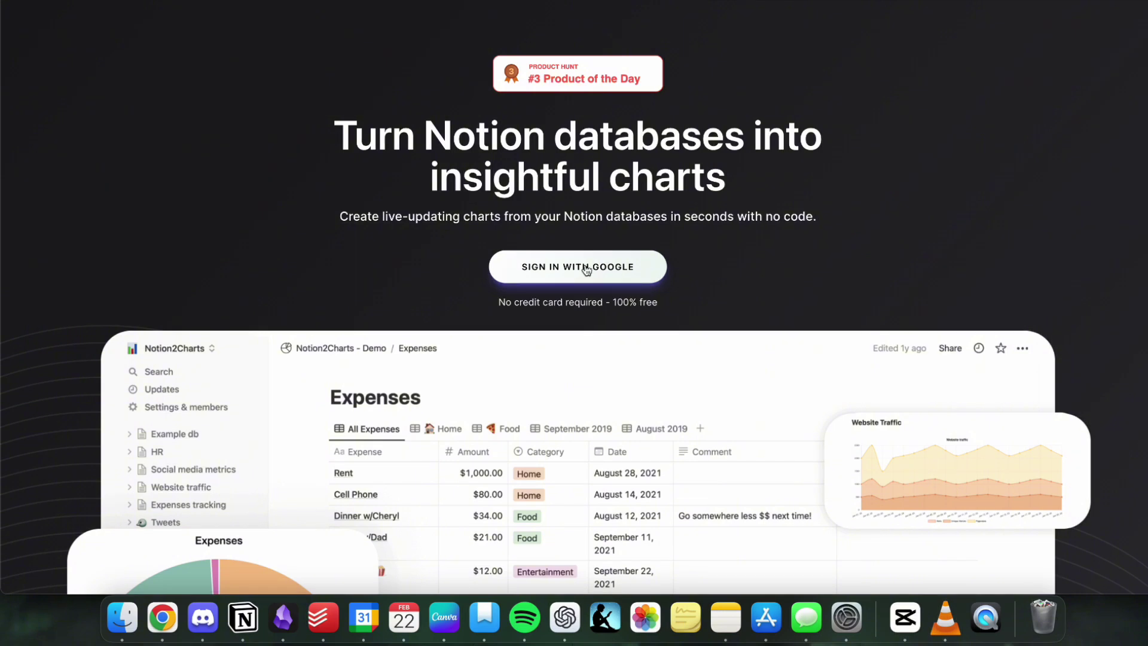
click(584, 267)
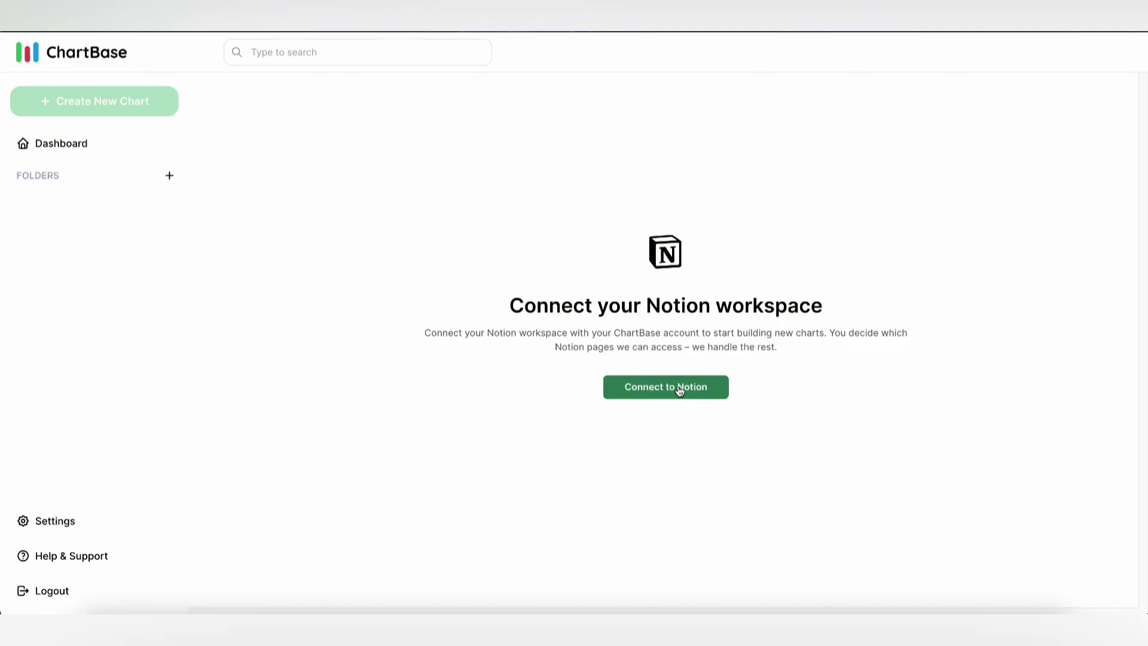
Connect Notion and allow ChartBase access to the Gamify Your Life page.
click(680, 390)
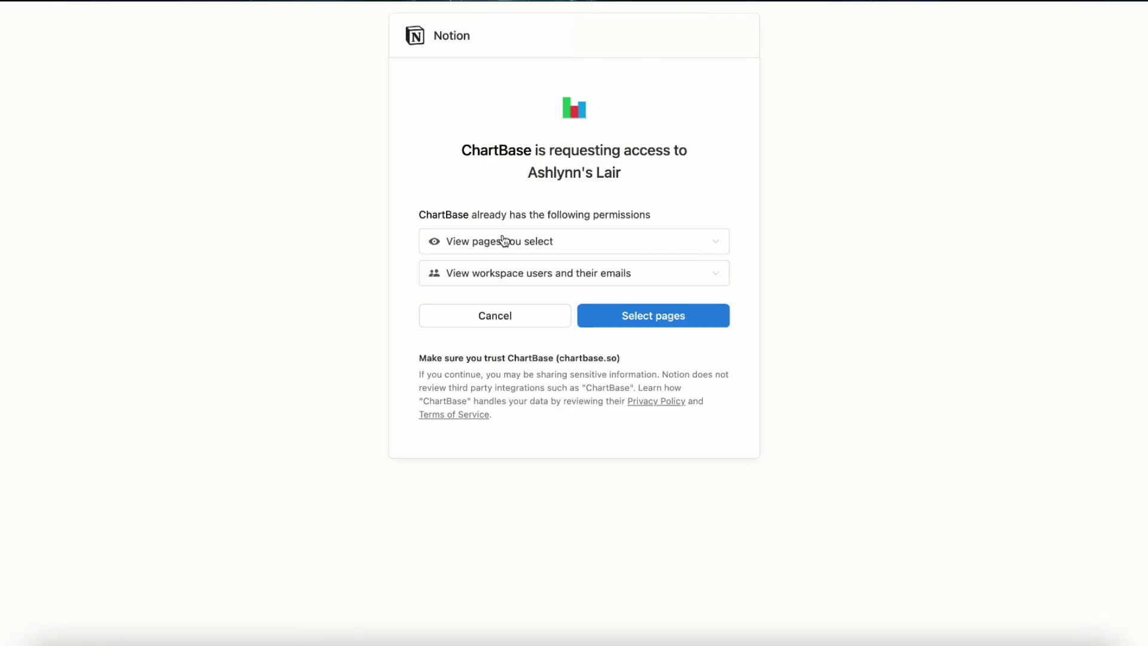
click(667, 323)
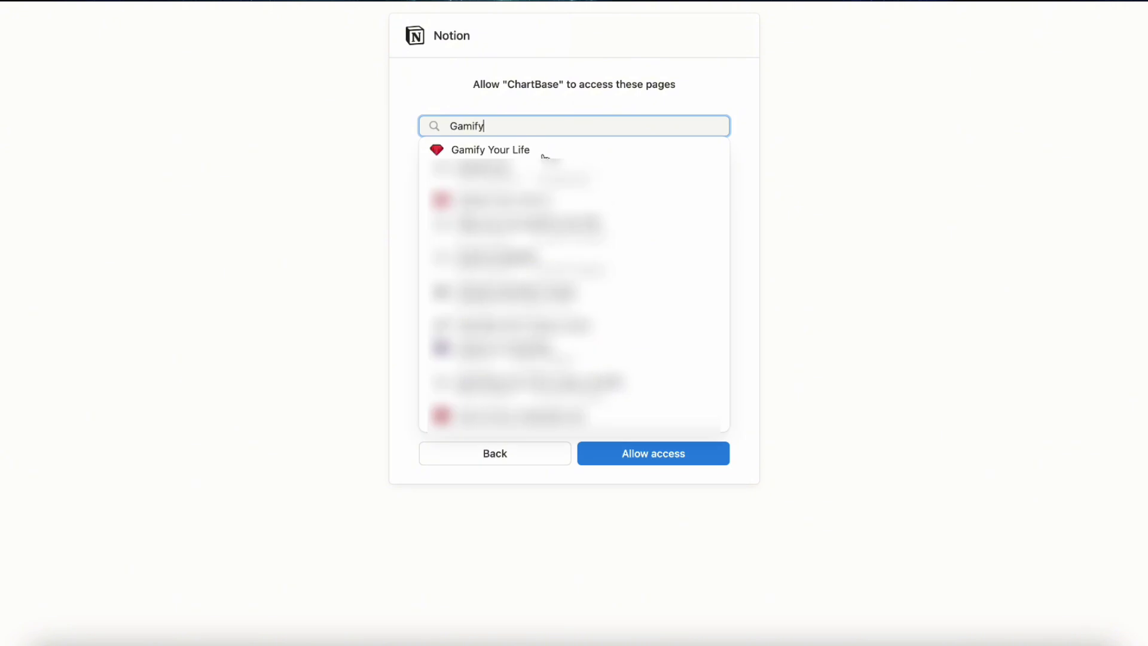
click(542, 154)
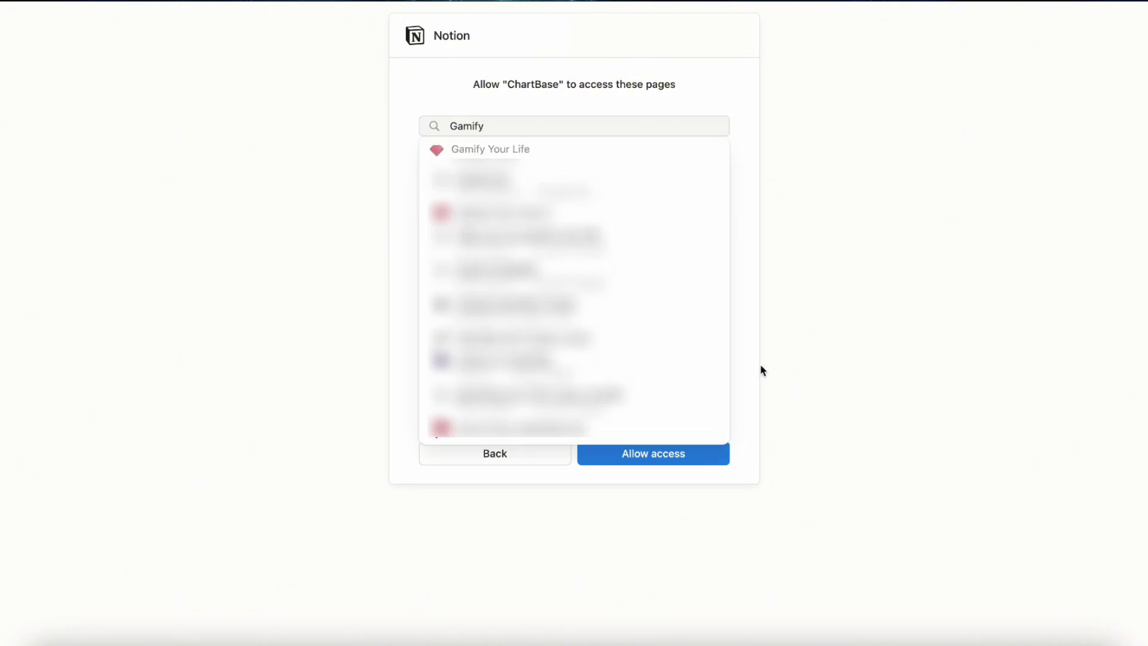
click(663, 456)
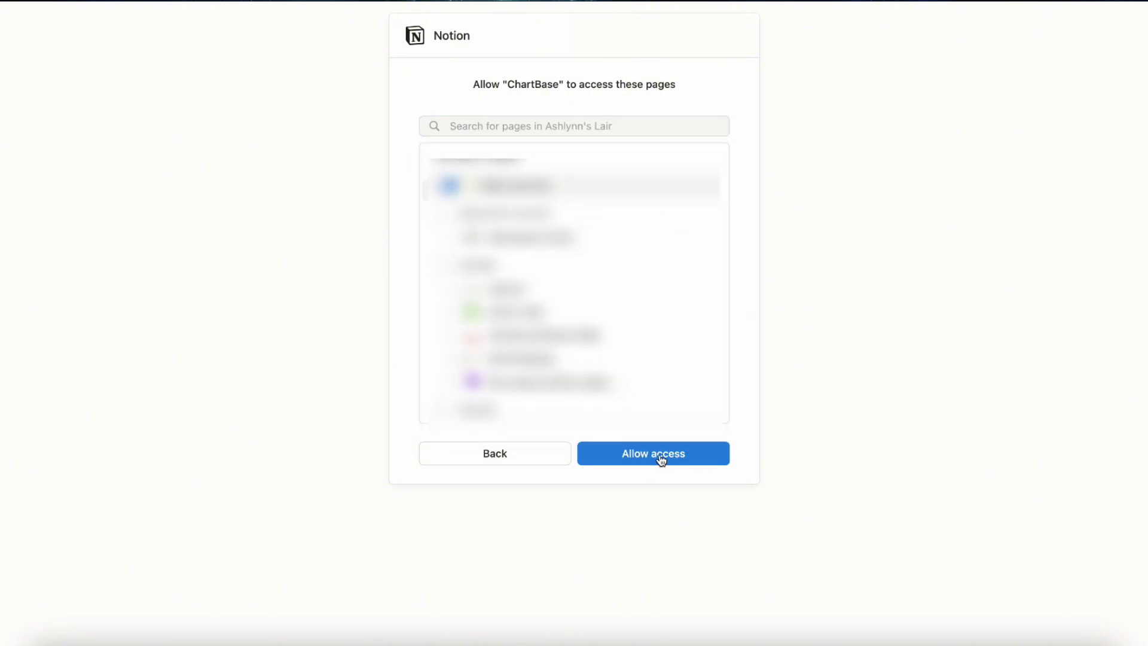
click(660, 456)
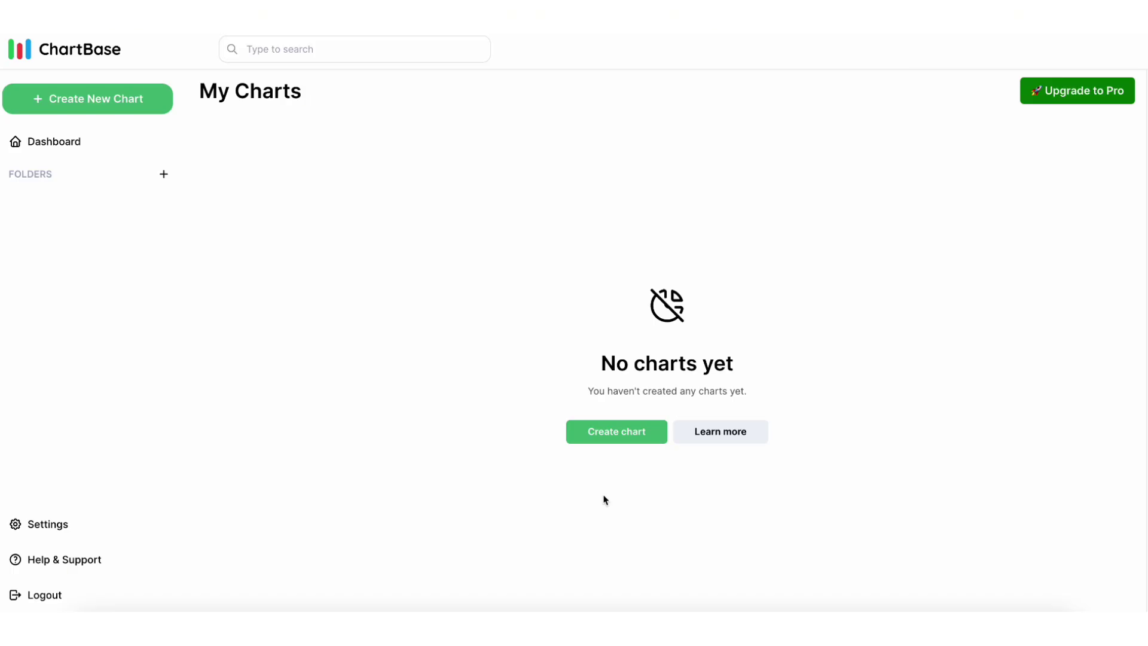
Start a new radar chart based on the Stats Updated Beta database.
click(625, 440)
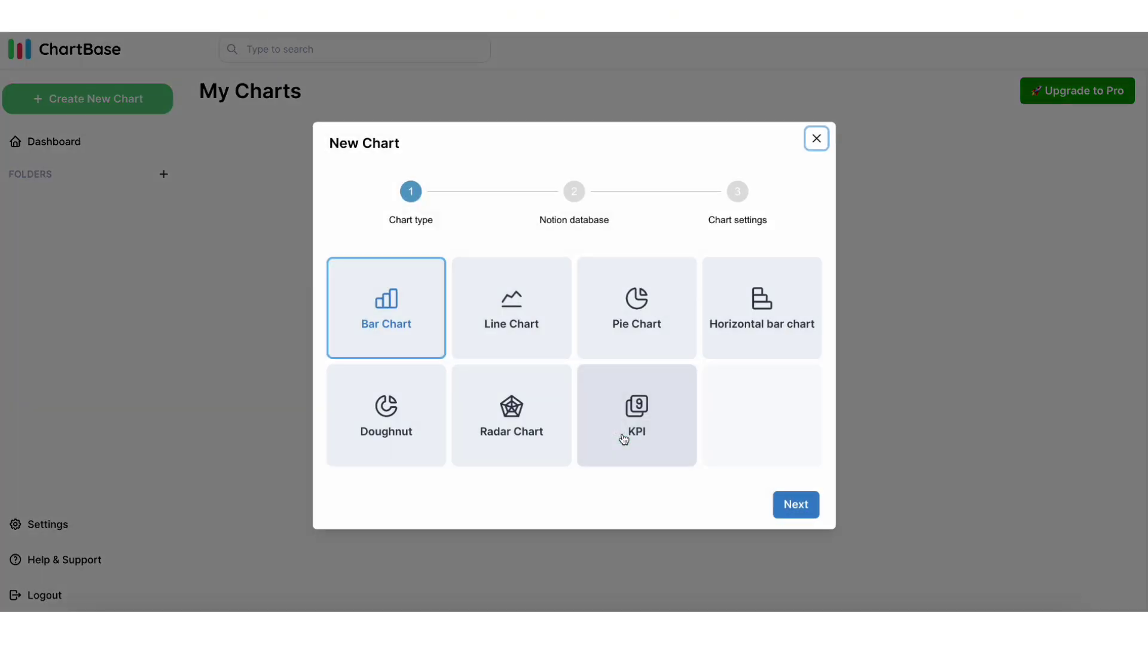
click(525, 426)
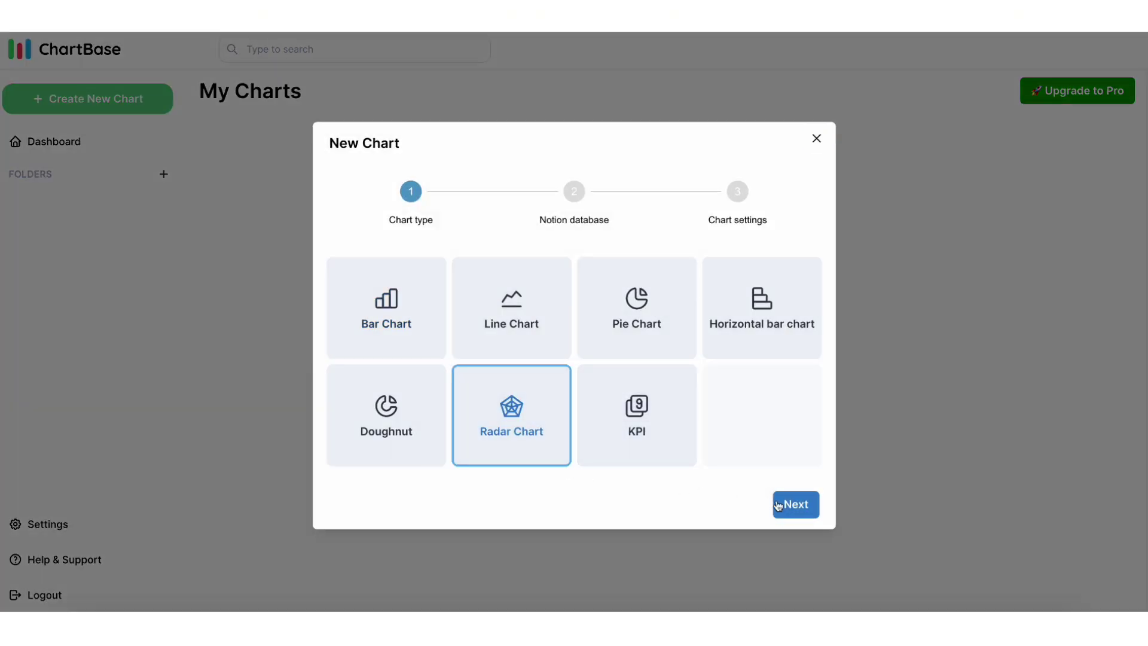
click(796, 503)
click(622, 270)
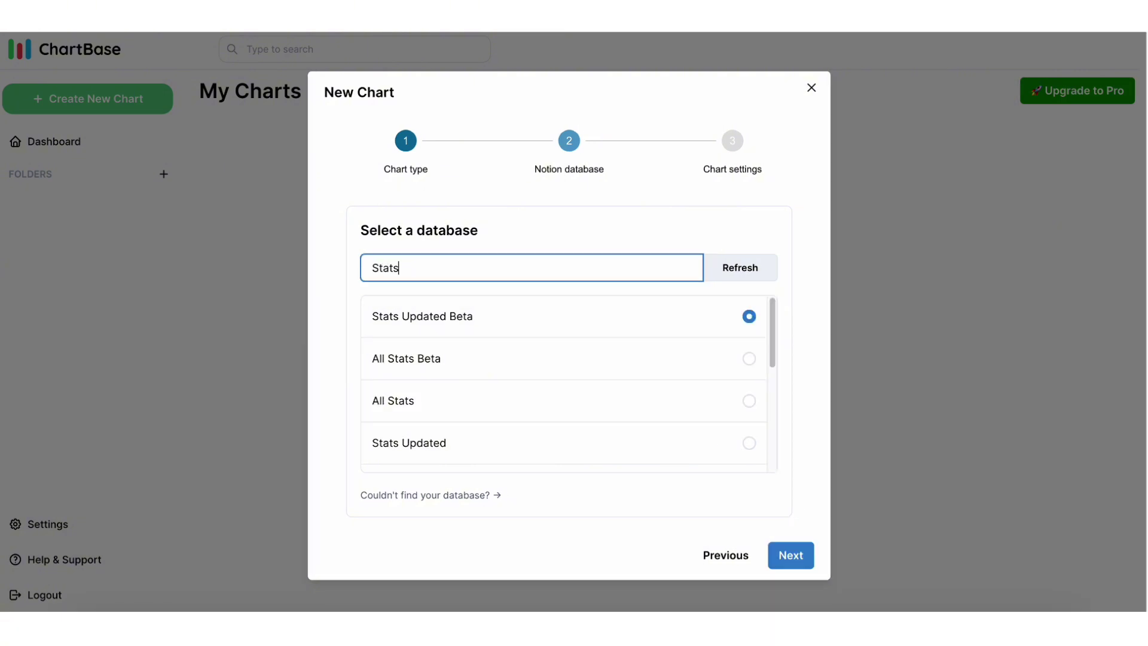
text(Stats updated )
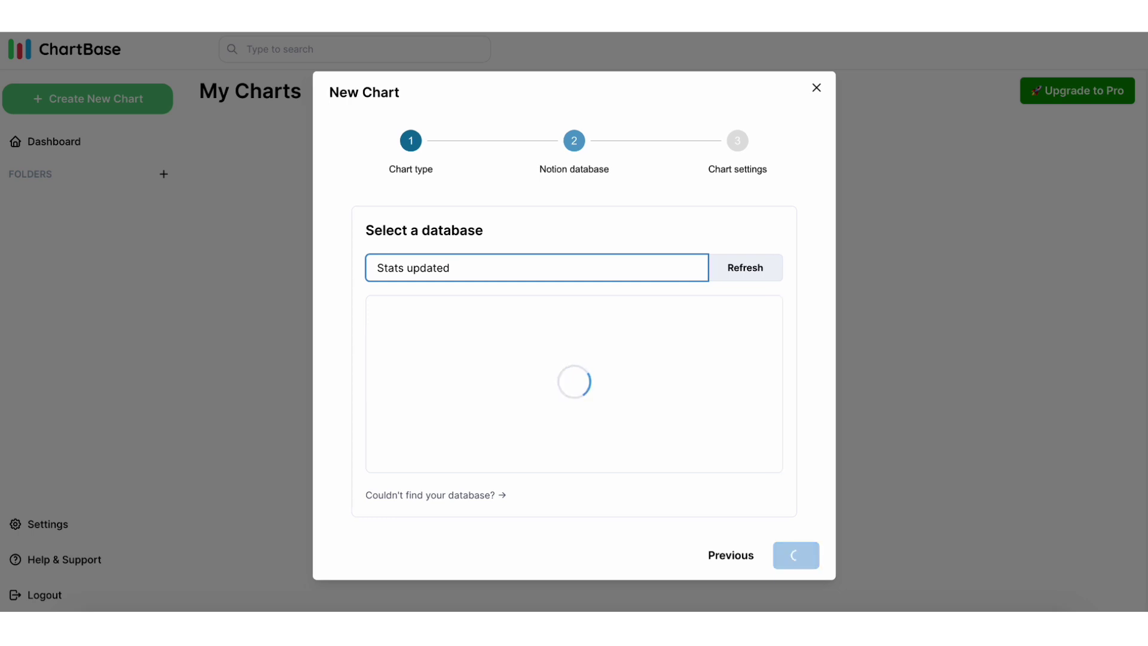
text(beta)
click(754, 316)
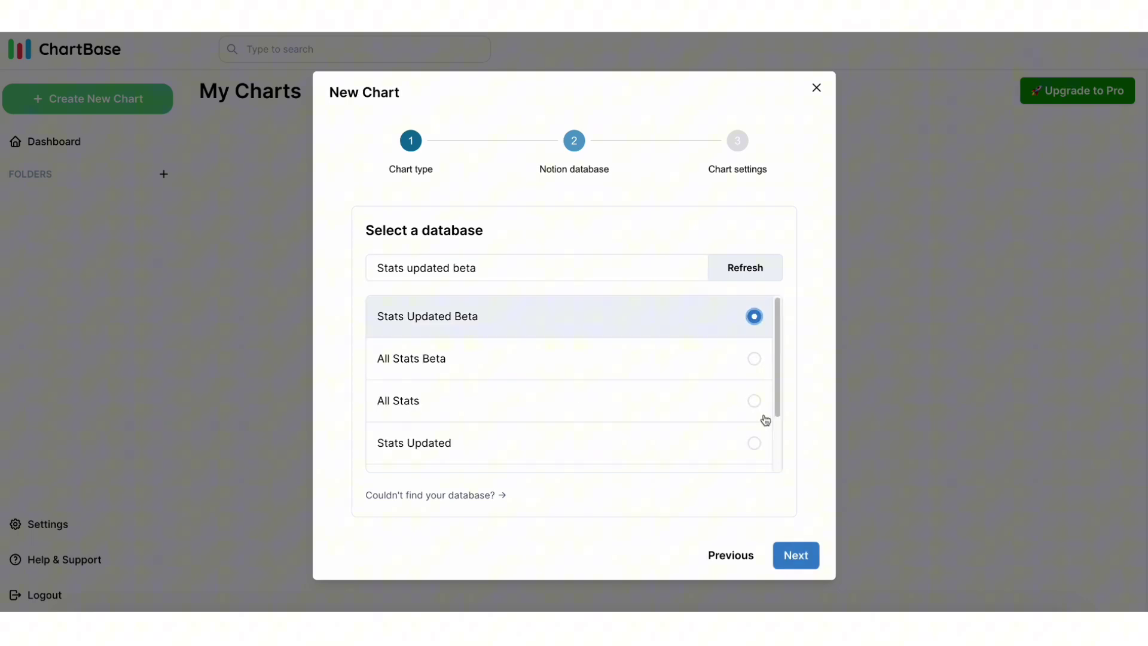
click(796, 556)
Use Areas for the X axis and Points for the Y axis, then create the chart.
click(698, 373)
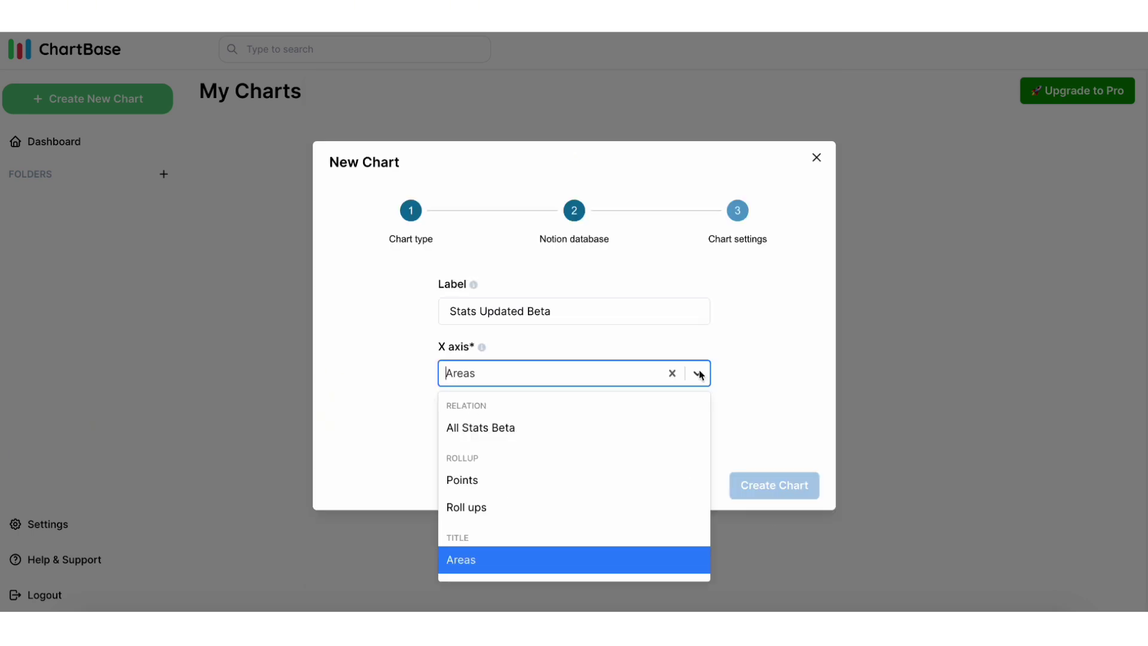
click(546, 556)
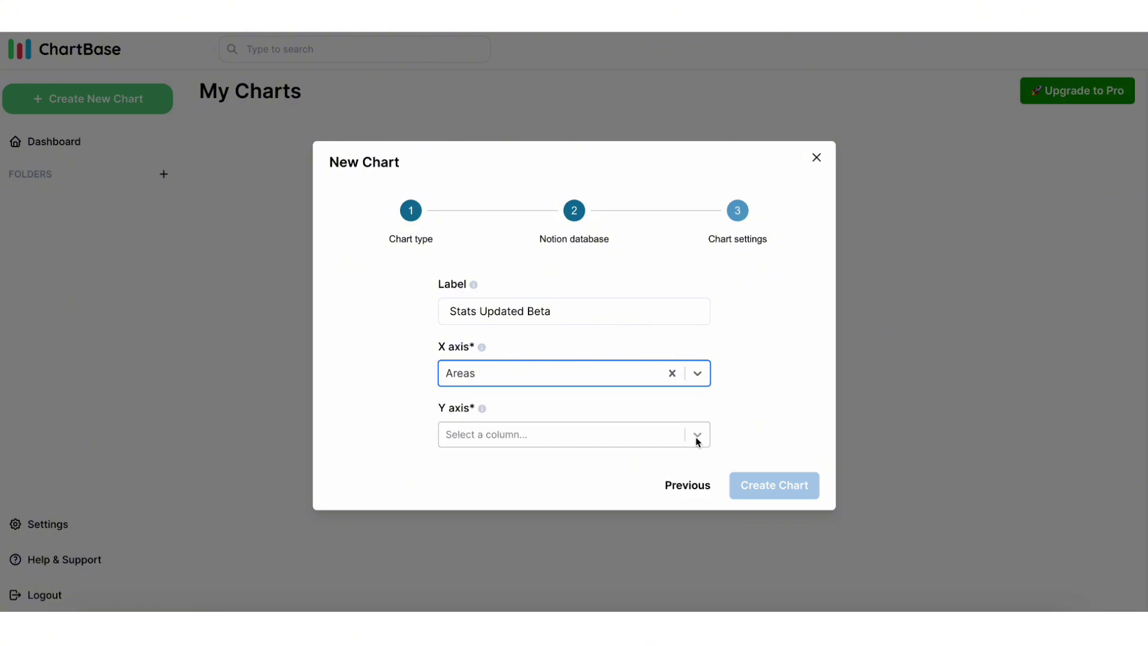
click(696, 441)
click(571, 544)
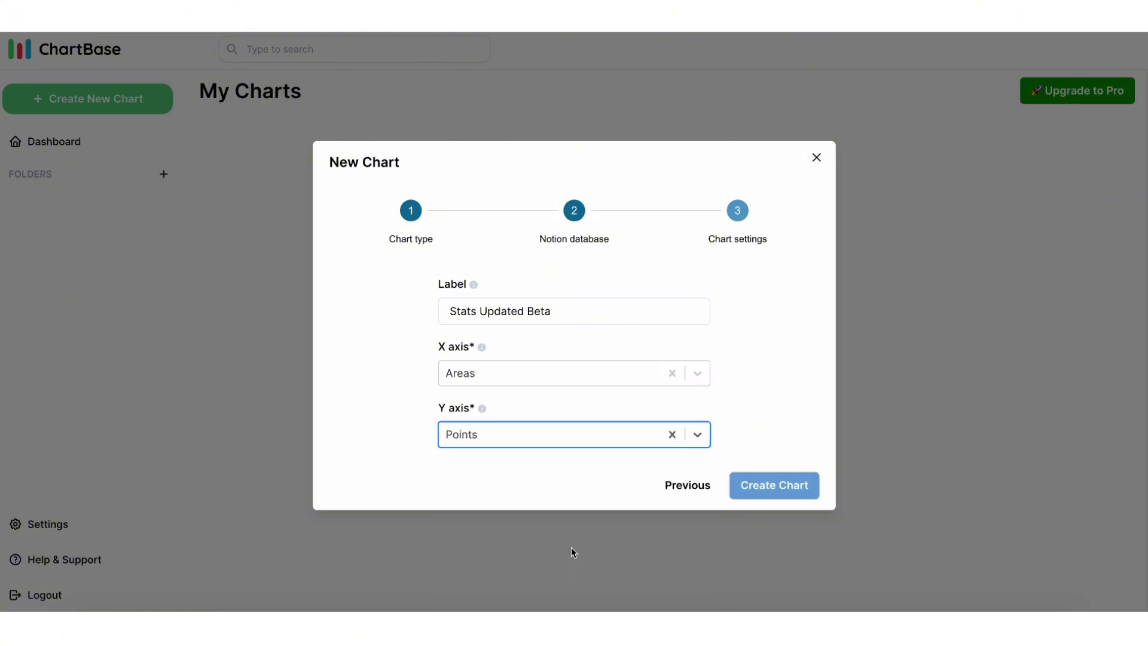
click(791, 485)
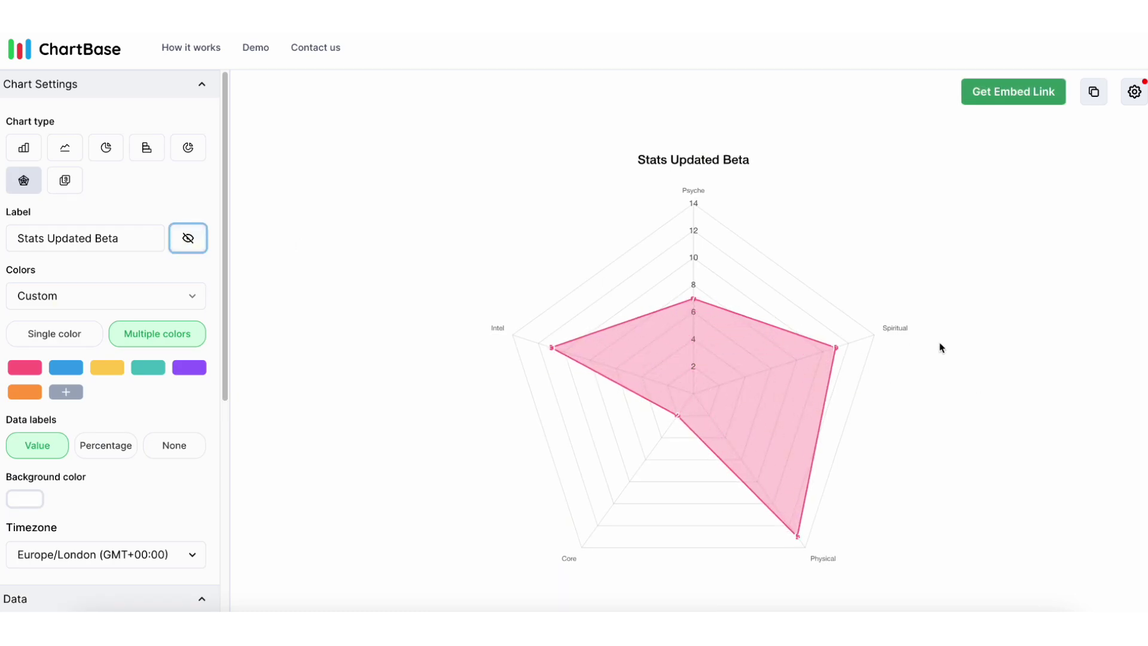
Change the chart label to 'Character Stats'.
click(187, 238)
key(shift+Tab)
text(Charac)
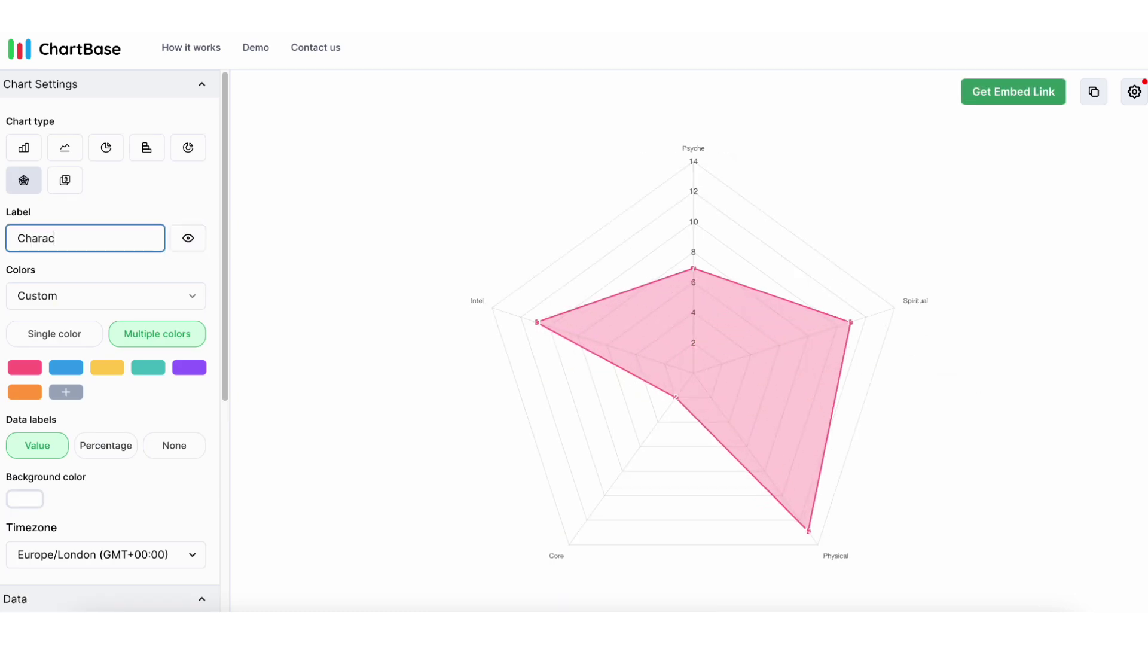
text(ter S)
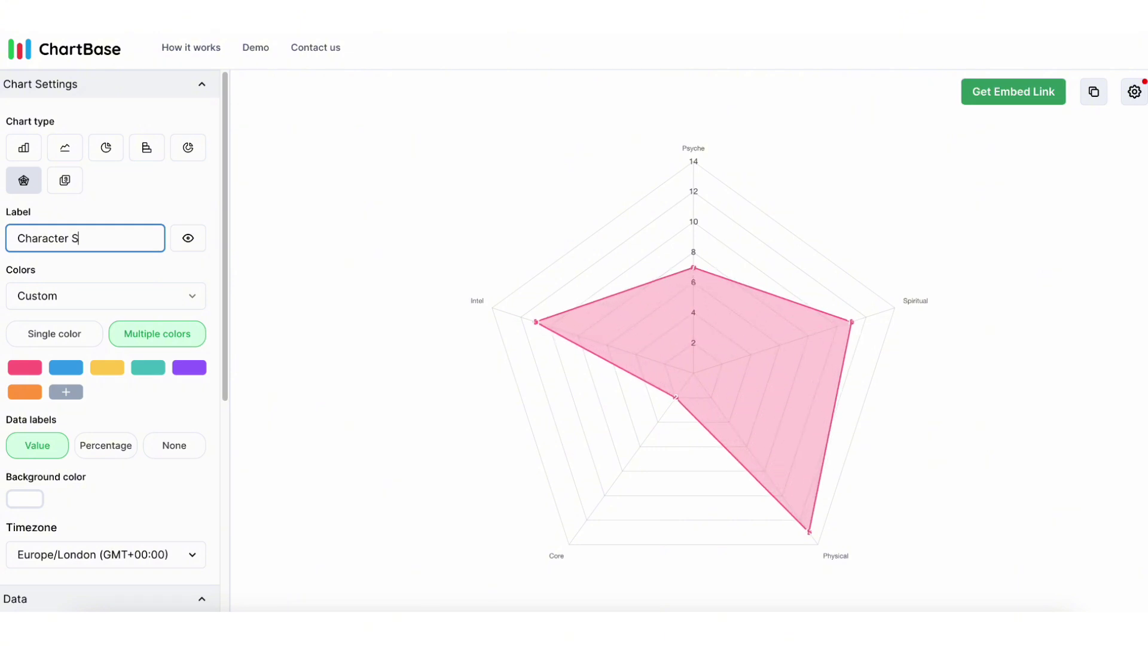
text(tats)
click(157, 334)
Give the chart a single bright green colour and turn off data labels.
scroll(88, 329, down, 1)
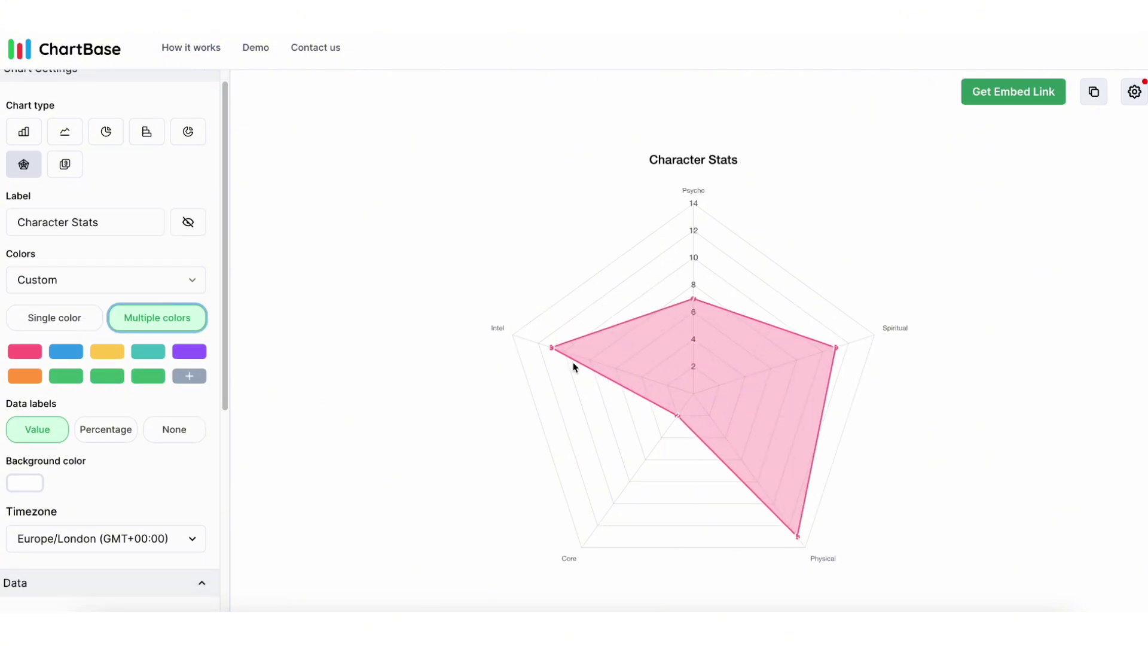
click(36, 325)
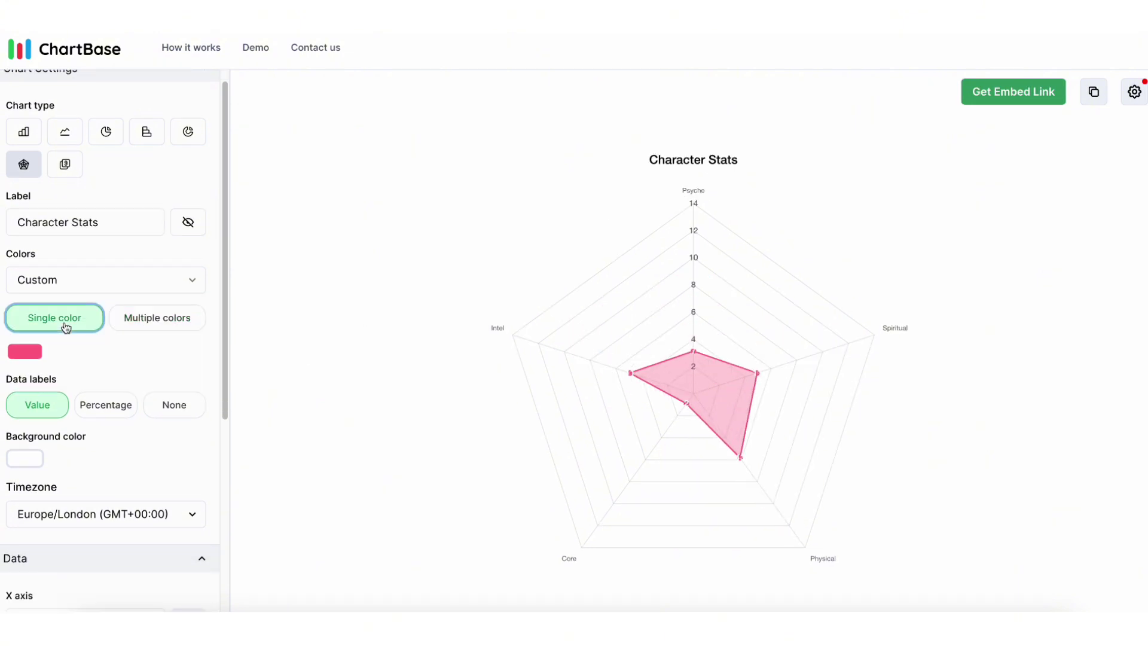
click(34, 356)
drag(70, 390, 122, 397)
click(55, 482)
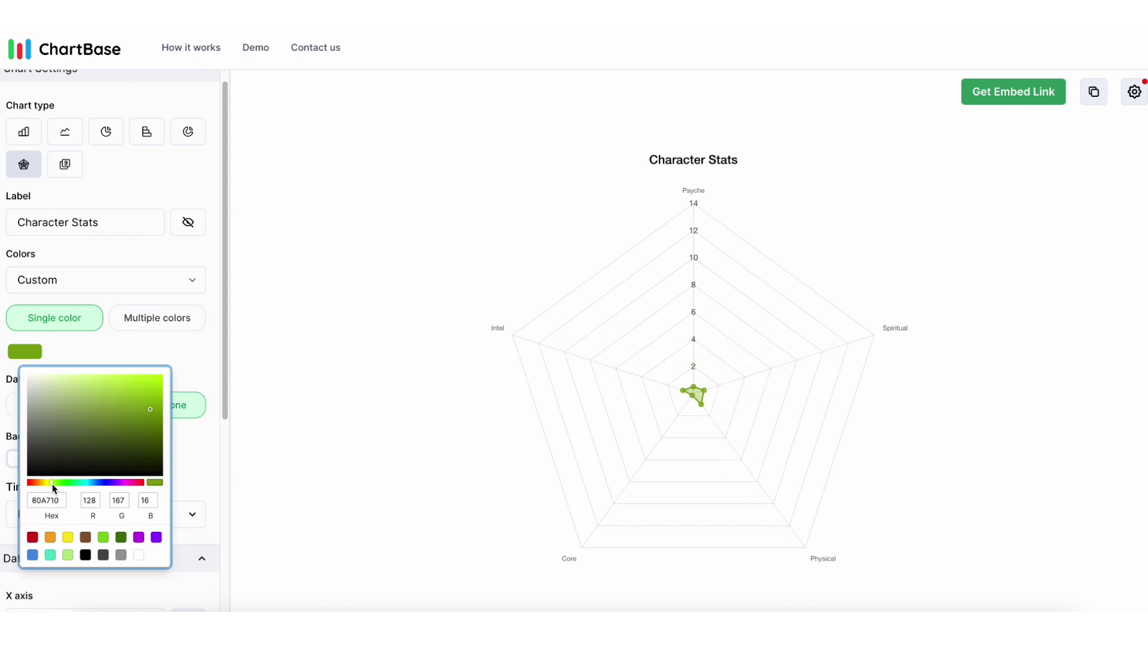
click(63, 483)
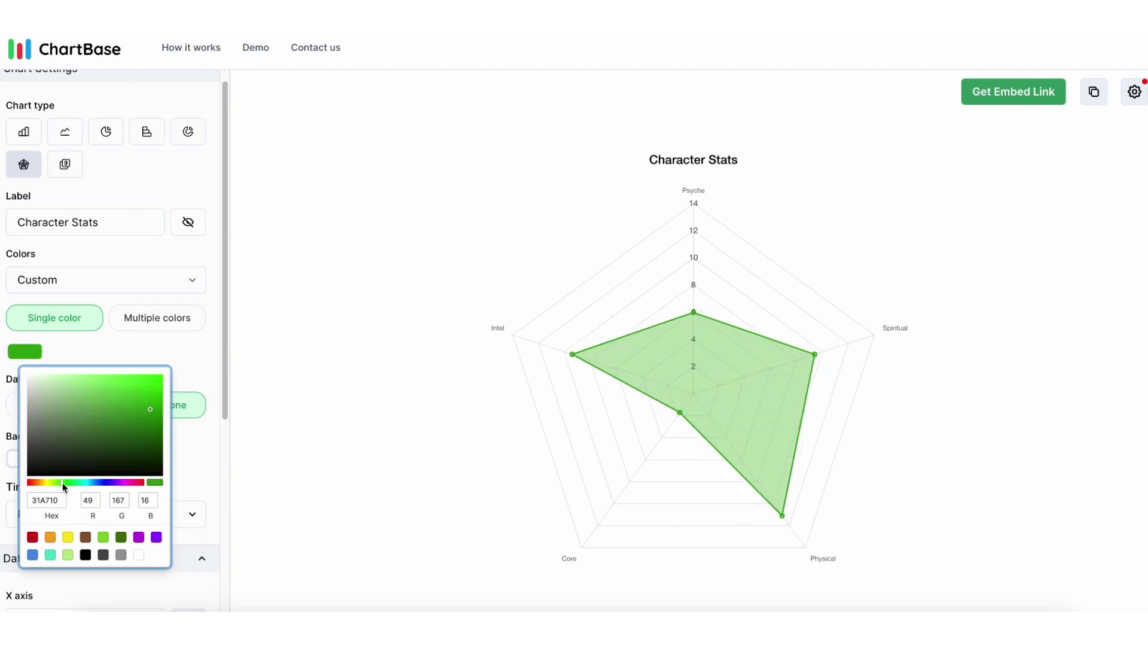
scroll(23, 299, down, 2)
click(21, 274)
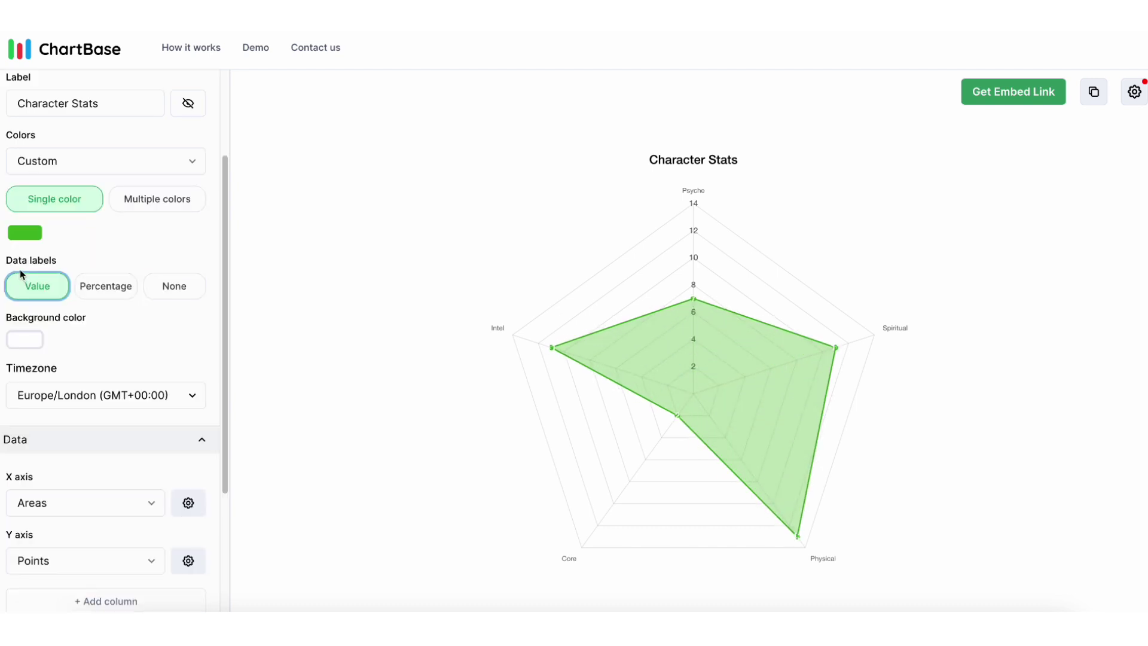
click(175, 286)
Copy the chart's public embed link.
scroll(174, 314, down, 2)
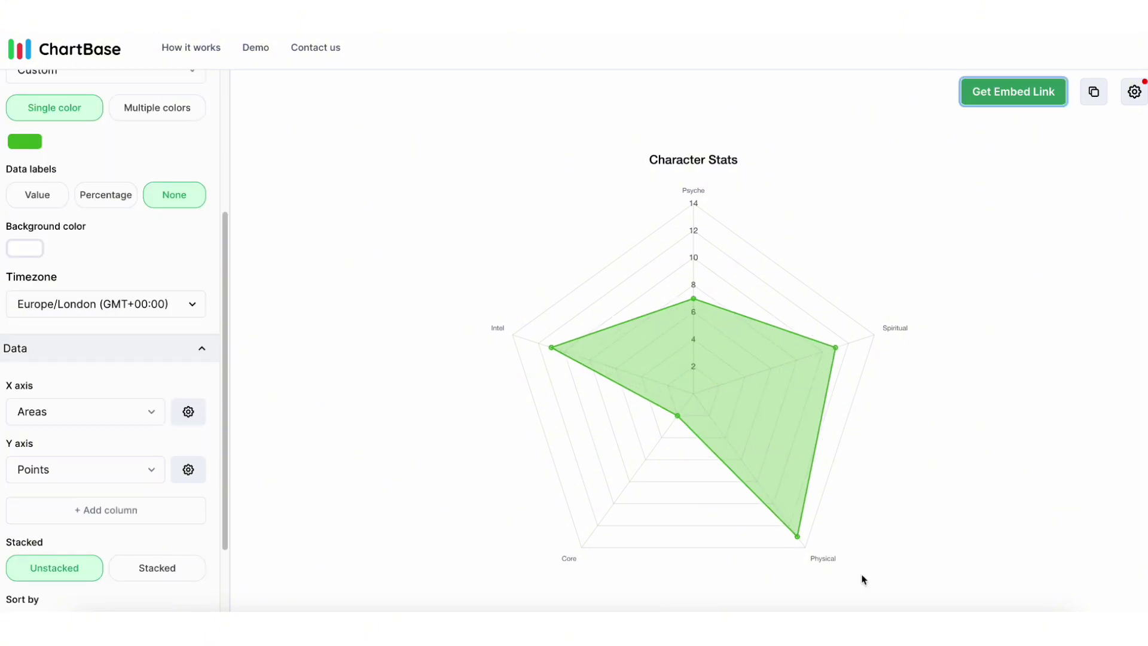
click(1010, 86)
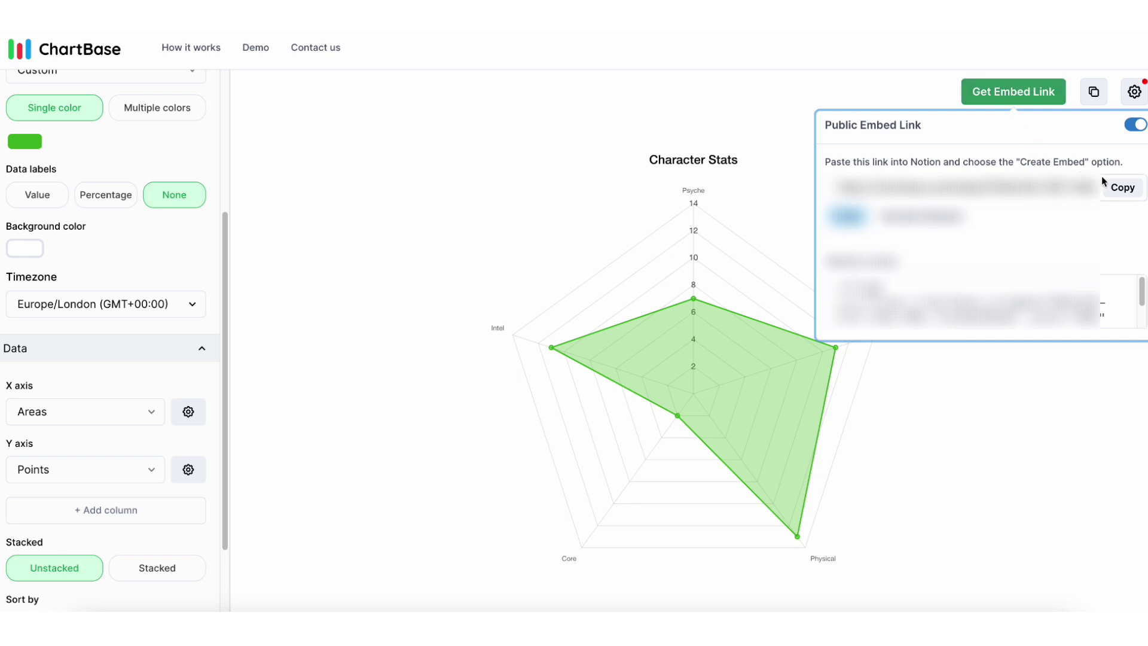
click(1109, 189)
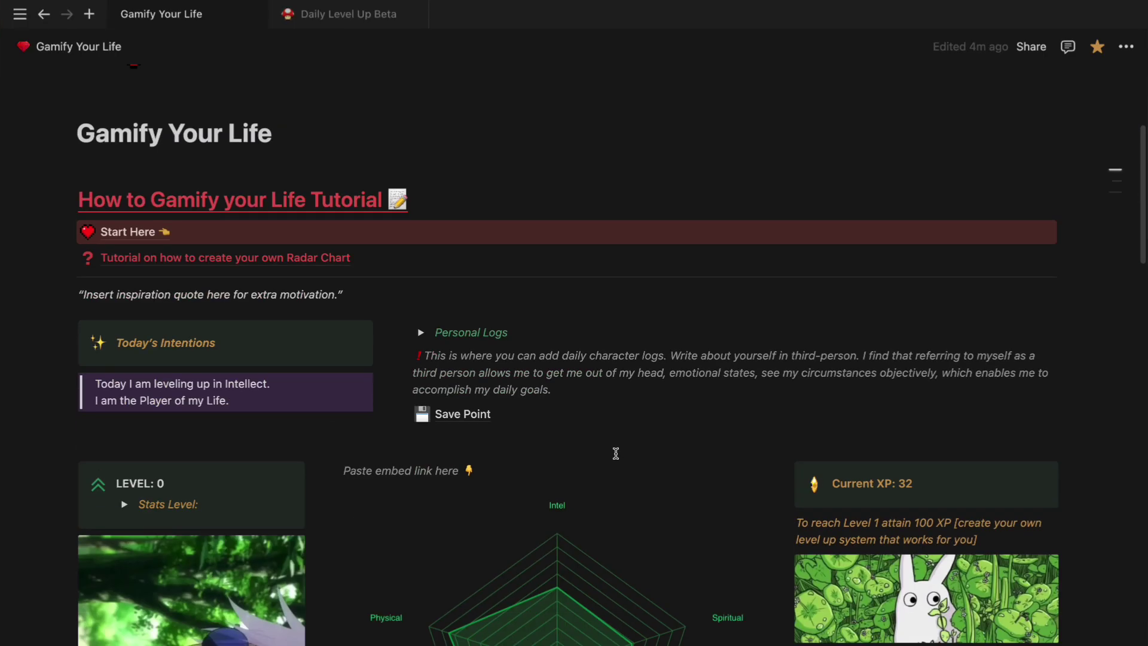
Paste the chart link below 'Paste embed link here' as an embed.
scroll(726, 416, down, 3)
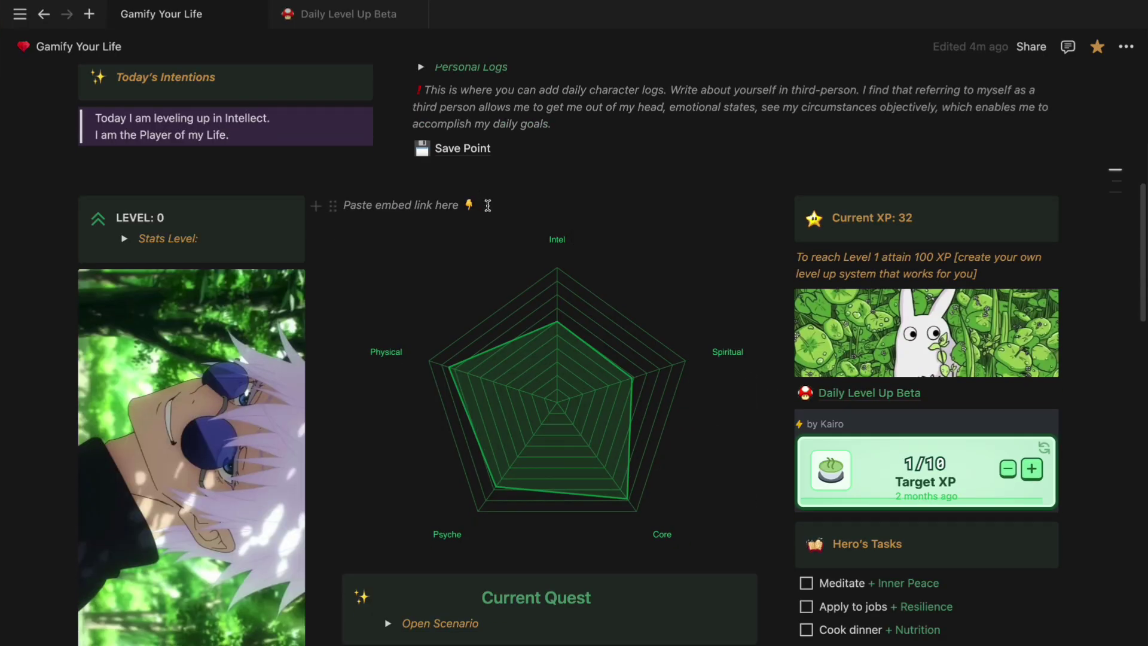
key(Return)
key(ctrl+v)
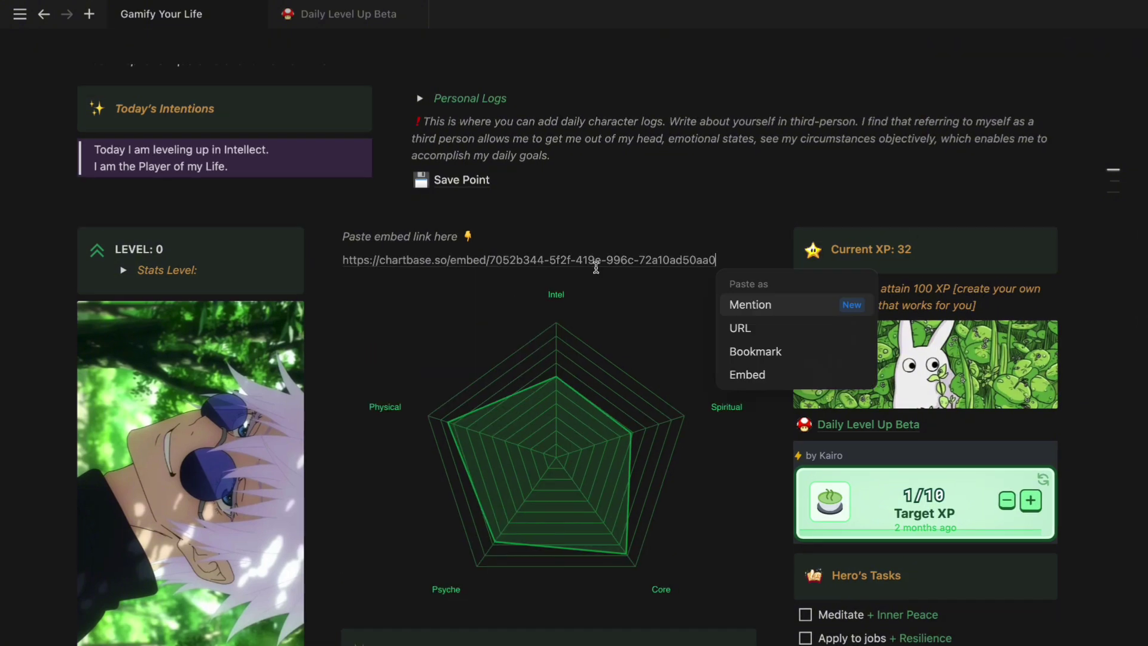
click(747, 375)
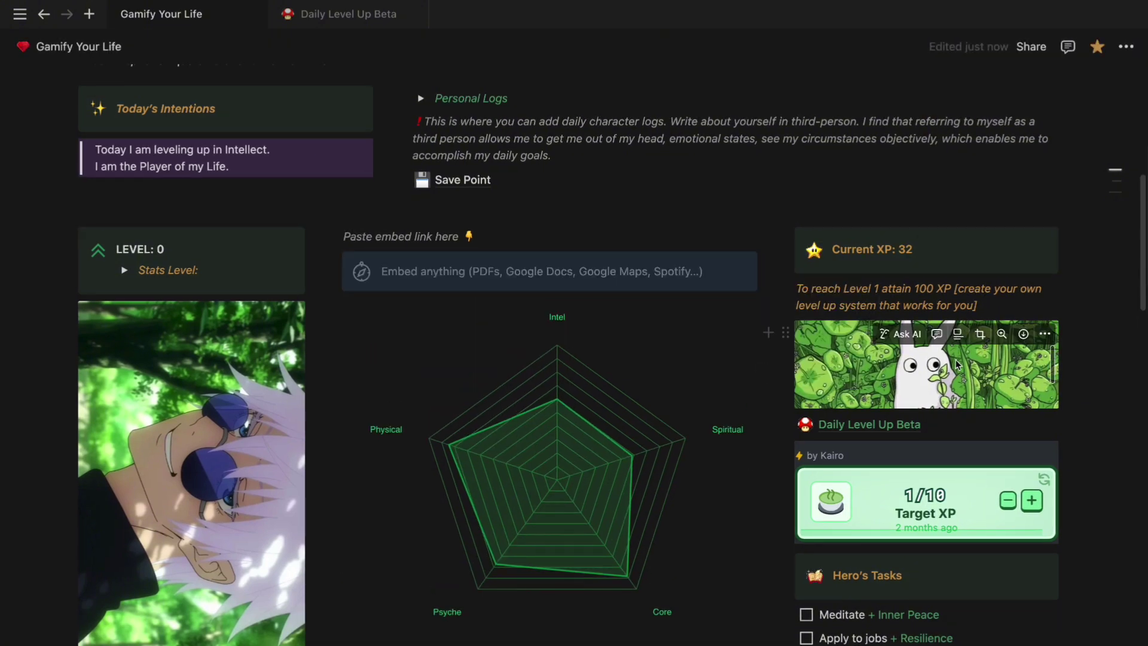
Drag the embedded chart taller and switch it to the dark theme.
scroll(598, 371, down, 3)
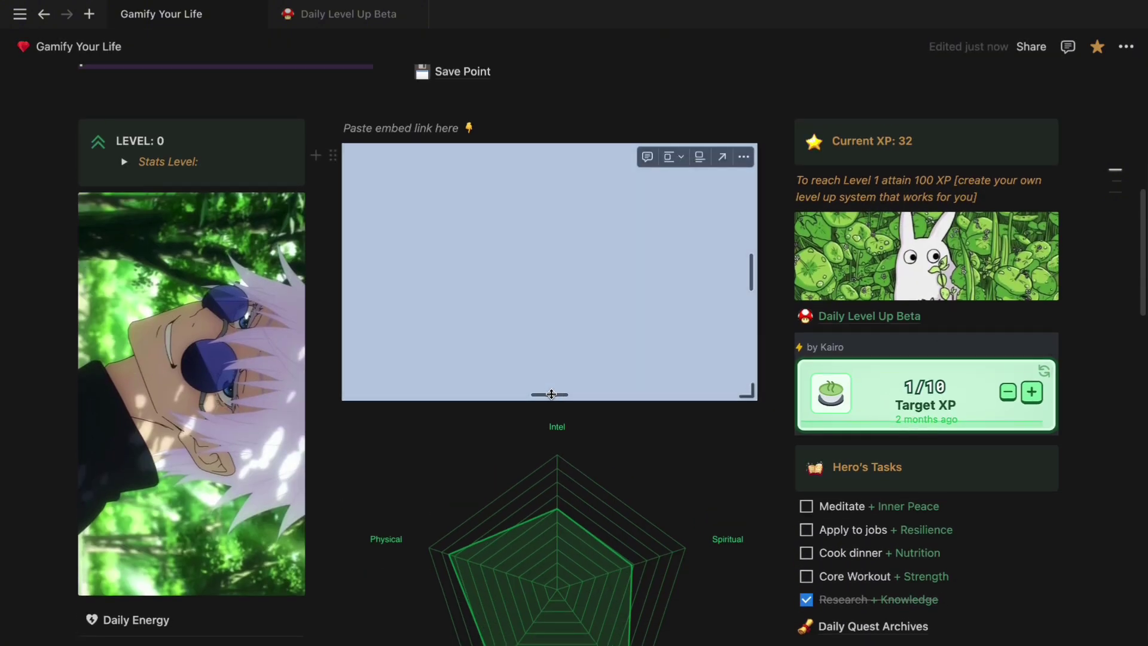
drag(548, 395, 560, 556)
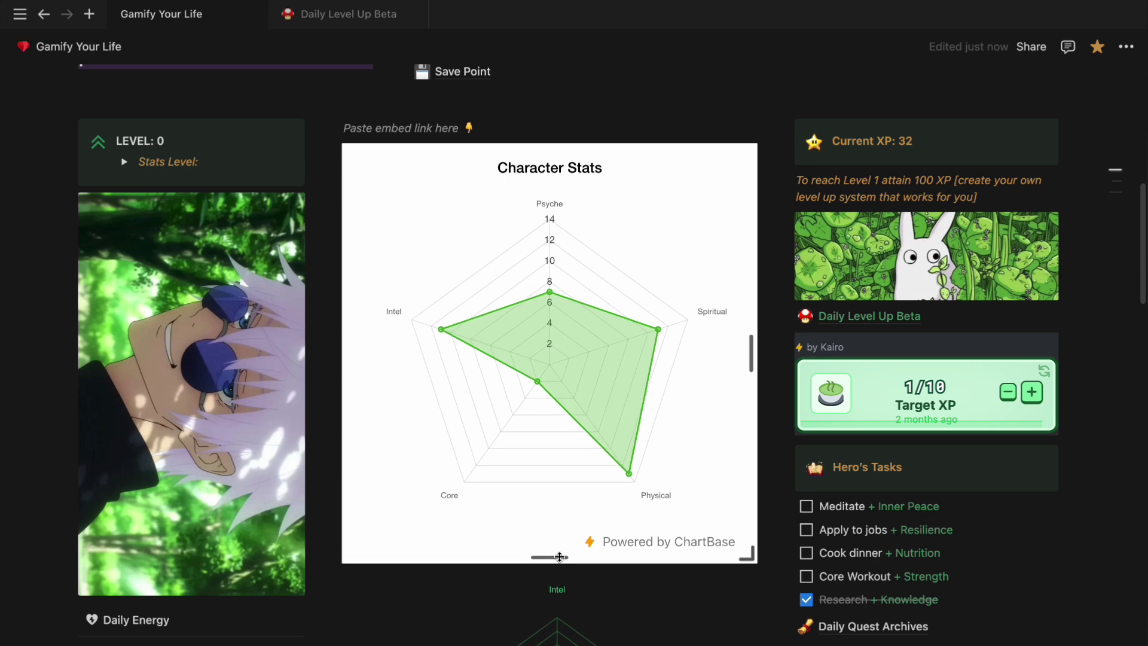
scroll(965, 262, up, 2)
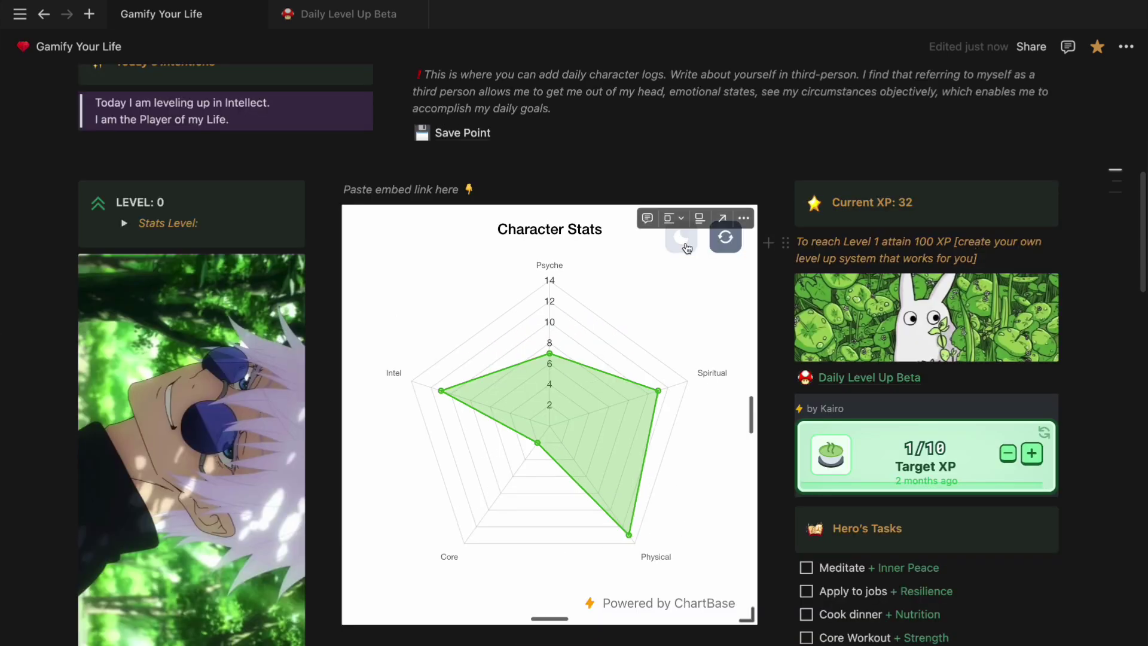
click(681, 238)
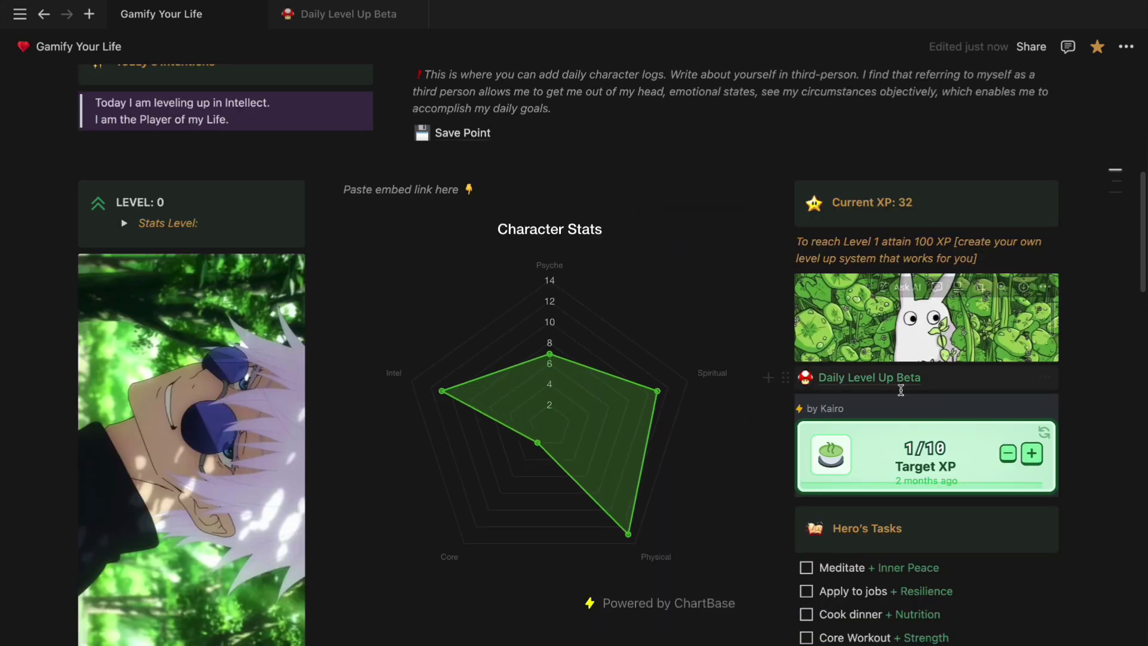
scroll(638, 495, down, 4)
scroll(607, 448, up, 3)
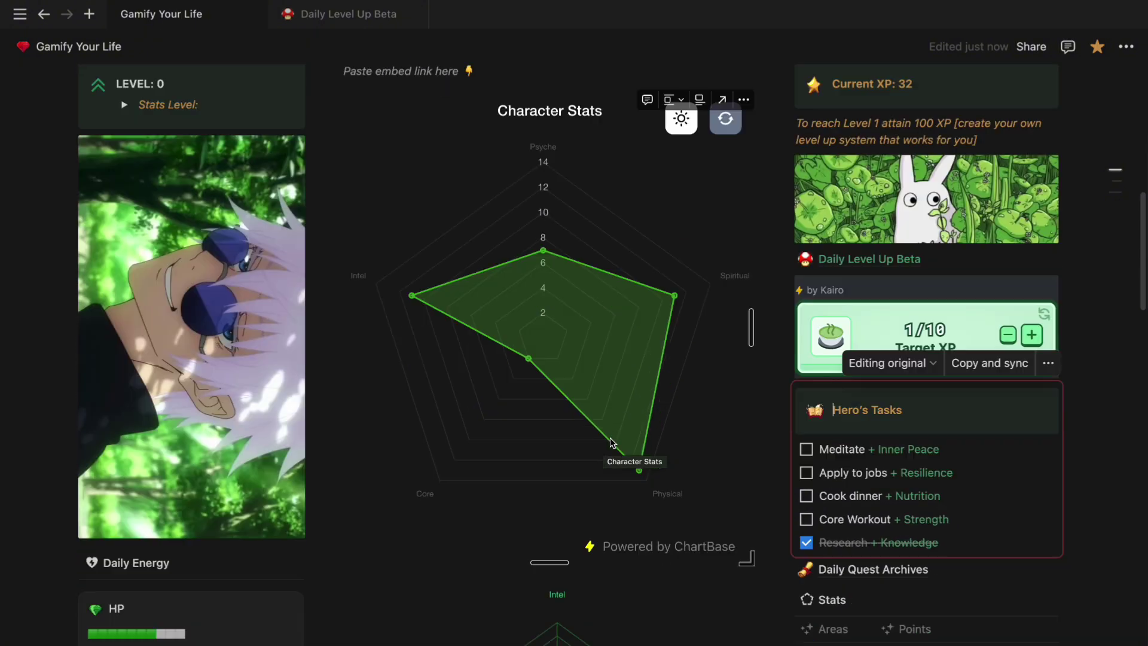
scroll(583, 359, down, 6)
scroll(1083, 421, up, 5)
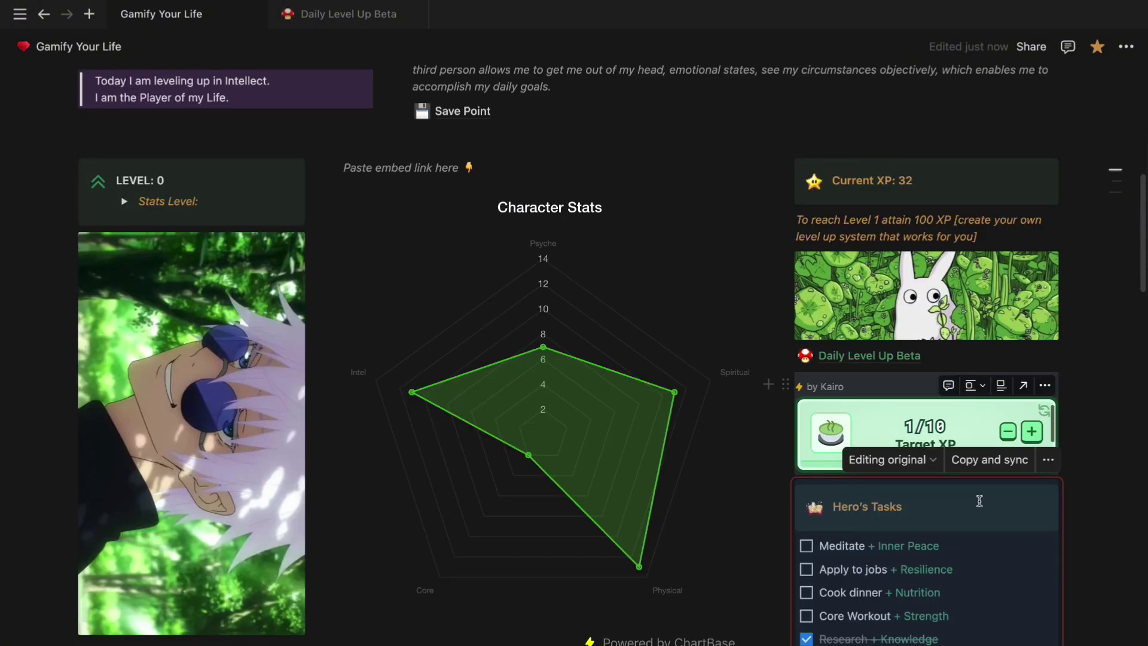
Visit Daily Level Up Beta, then go back to Gamify Your Life to see the refreshed chart.
key(ctrl+Tab)
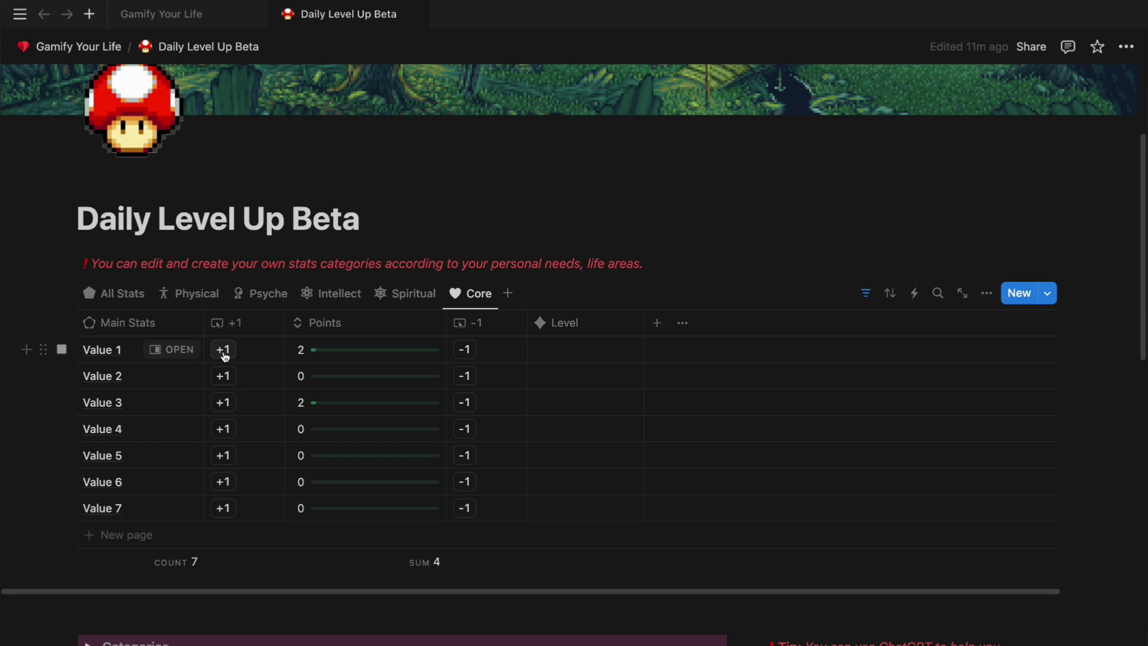
key(ctrl+shift+Tab)
mouse_move(926, 375)
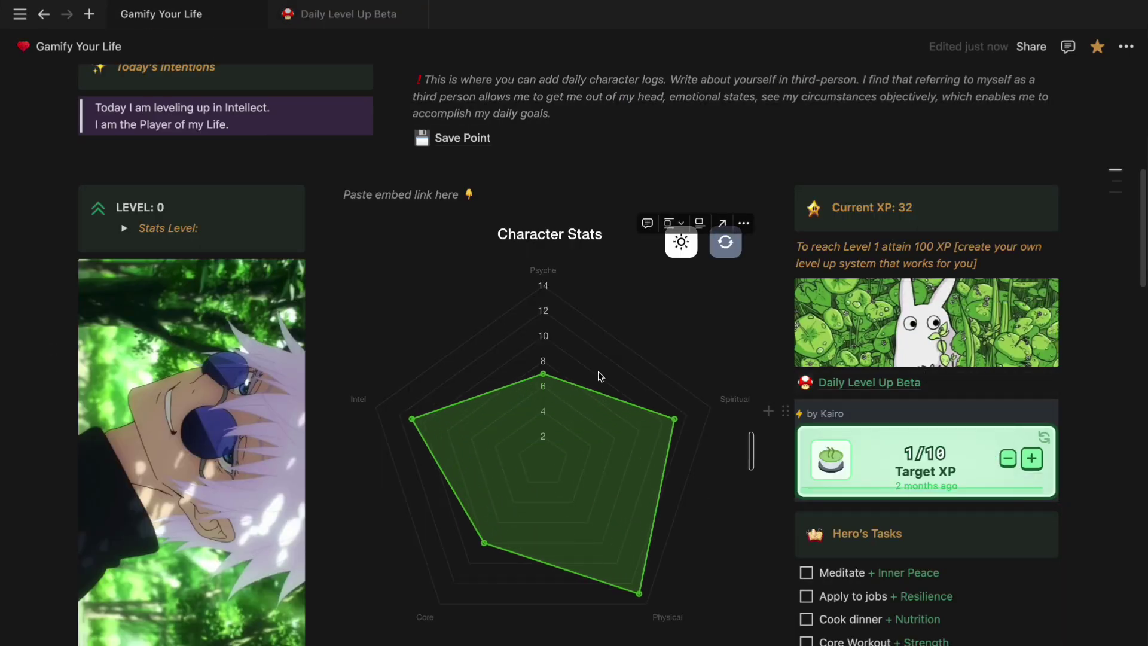
scroll(1016, 509, down, 2)
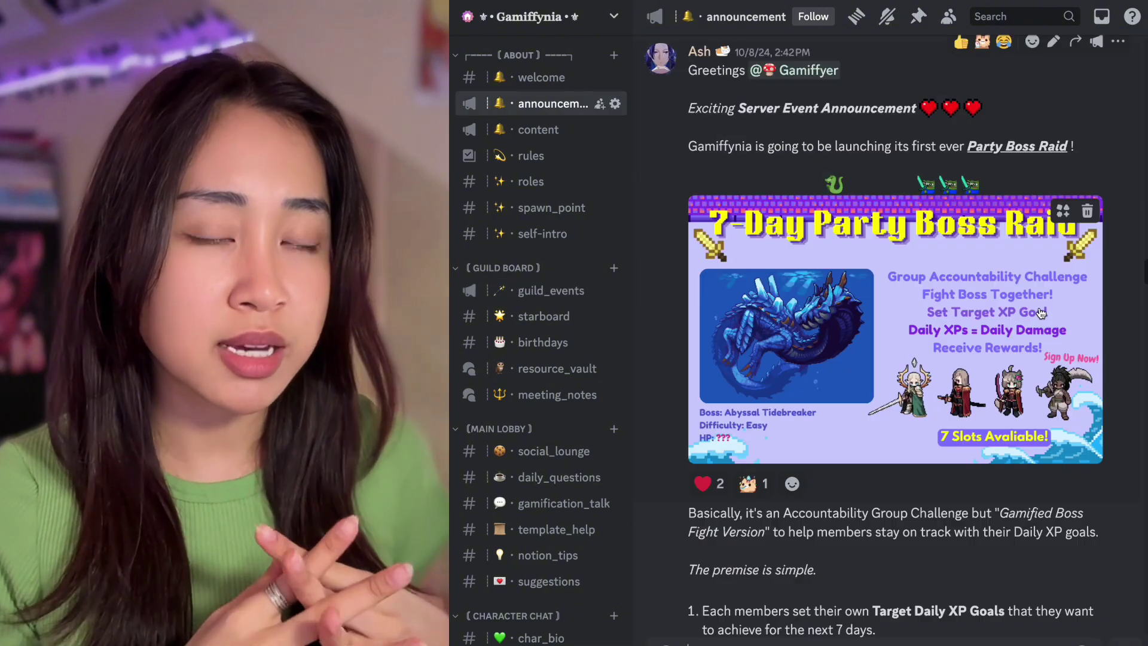
scroll(1039, 306, down, 5)
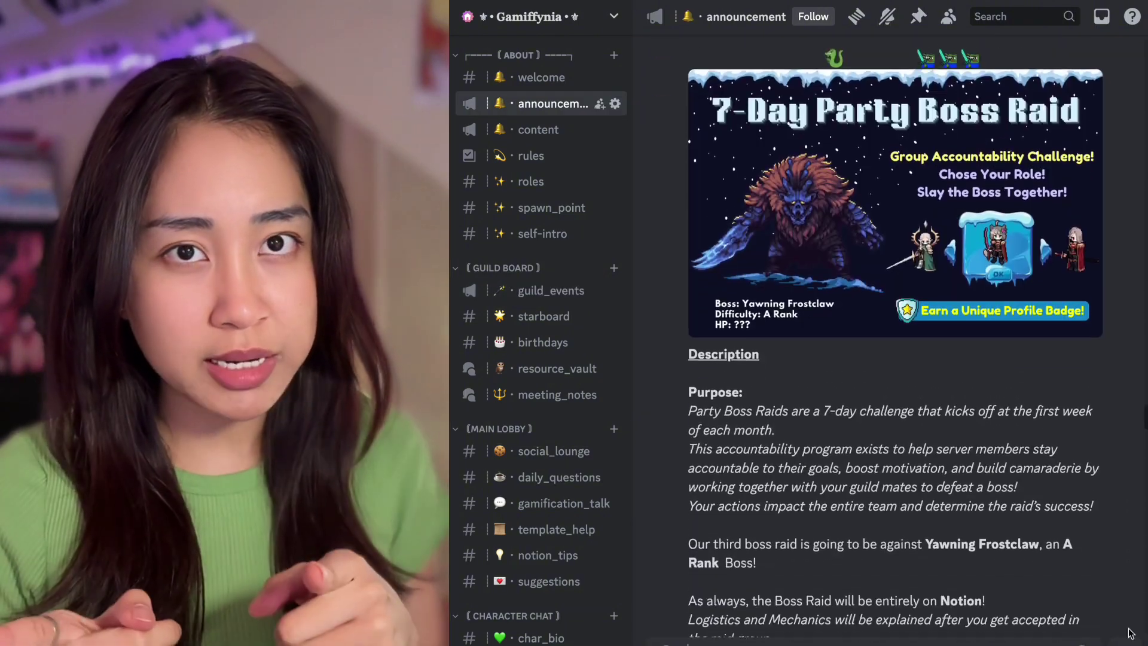
scroll(1039, 306, down, 5)
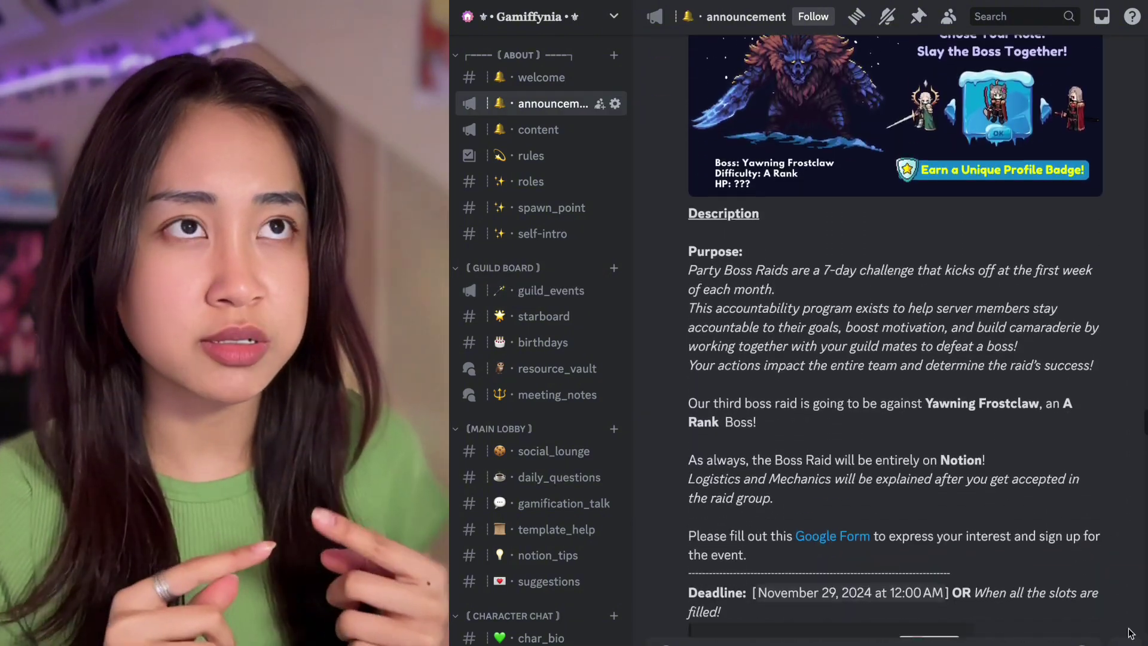